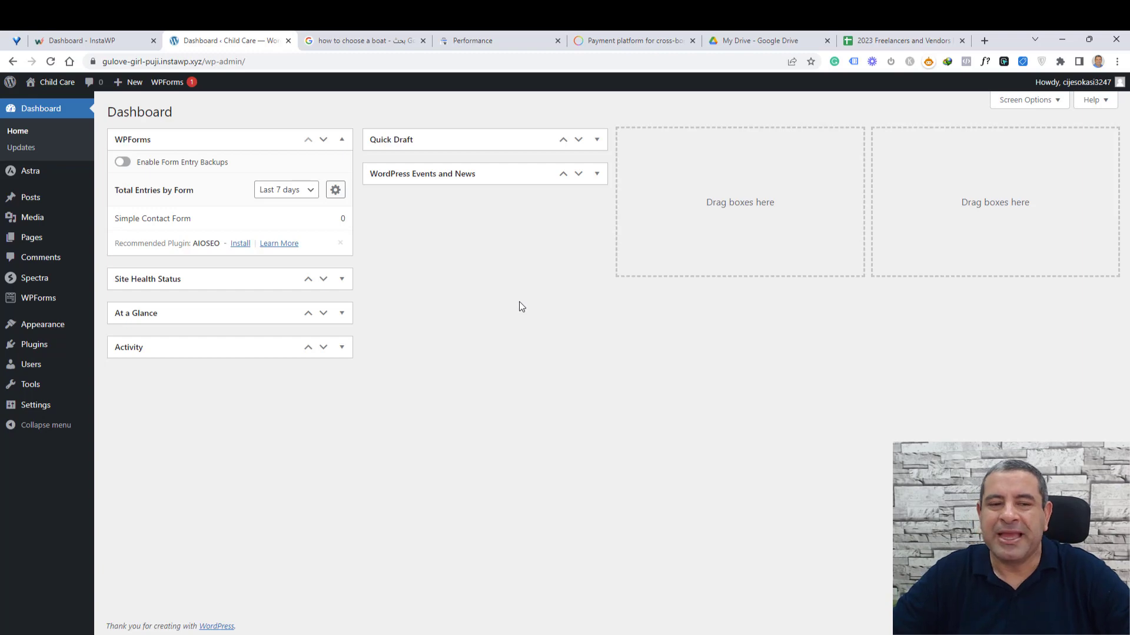
Step: Search the plugin directory for SEOpress, then install and activate the SEOPress – On-site SEO plugin
{"action": "mouse_move", "coordinate": [55, 345]}
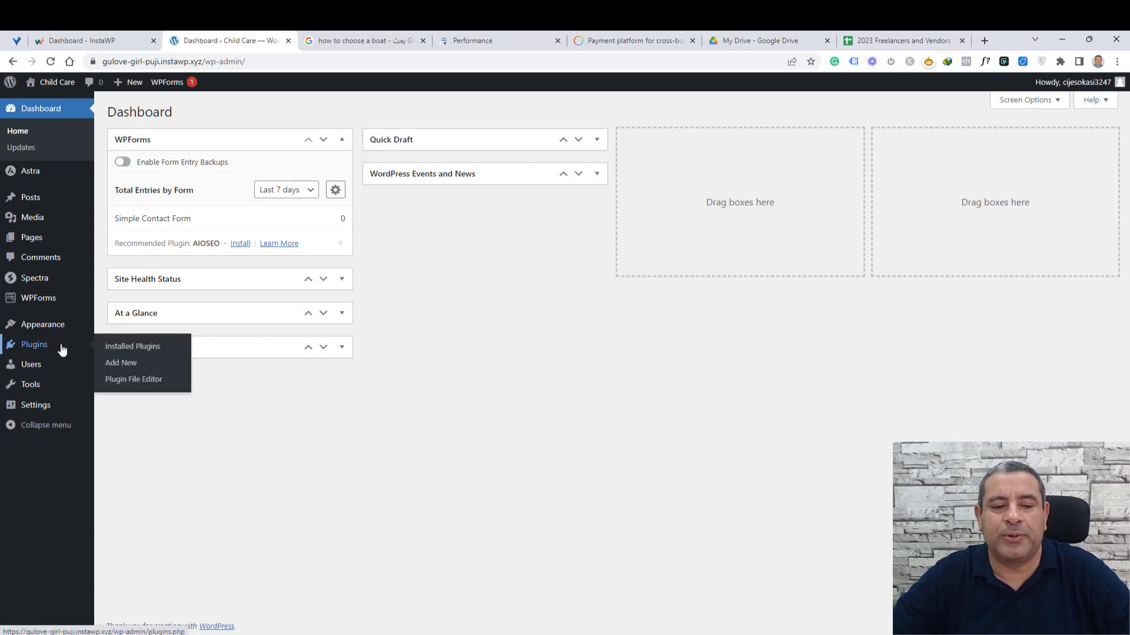
{"action": "left_click", "coordinate": [119, 365]}
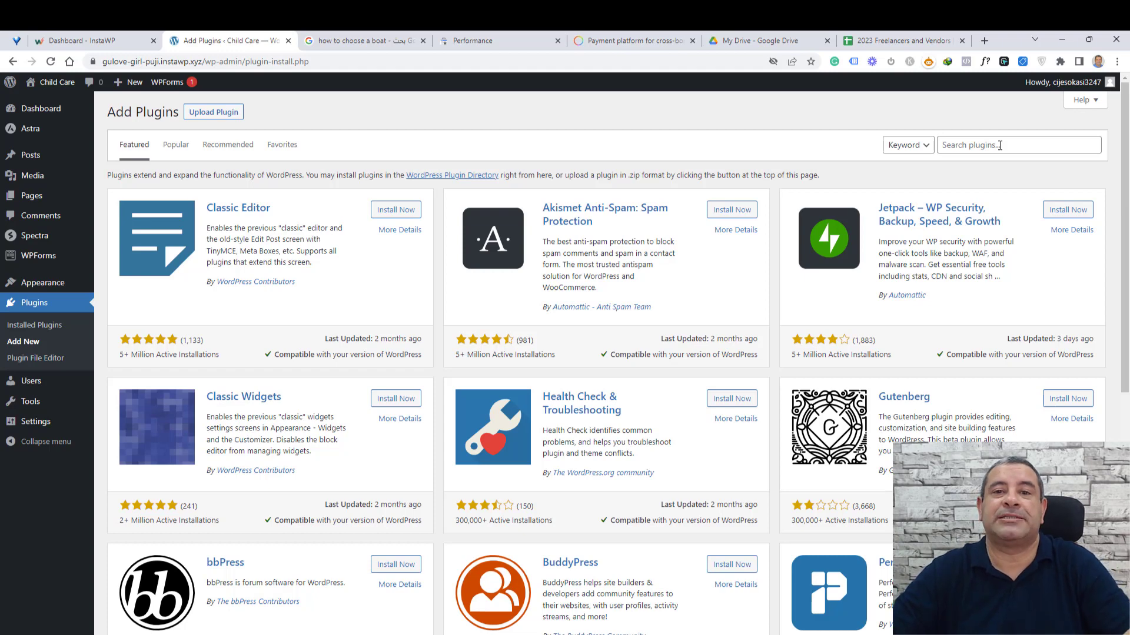
{"action": "left_click", "coordinate": [999, 145]}
{"action": "type", "text": "SEOpress"}
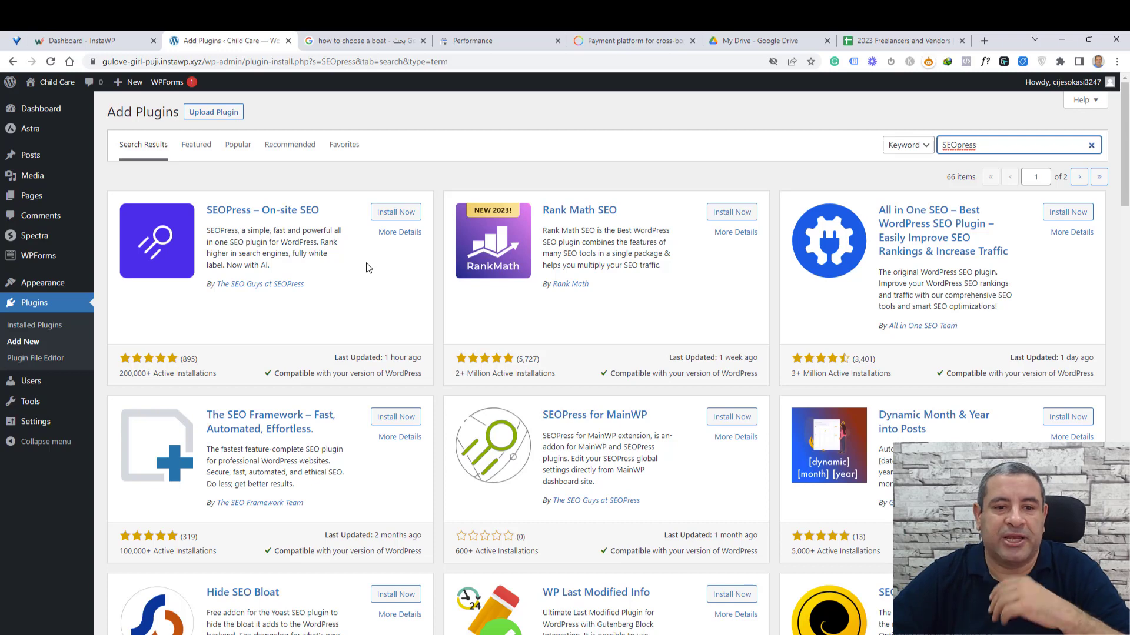
{"action": "left_click", "coordinate": [400, 213]}
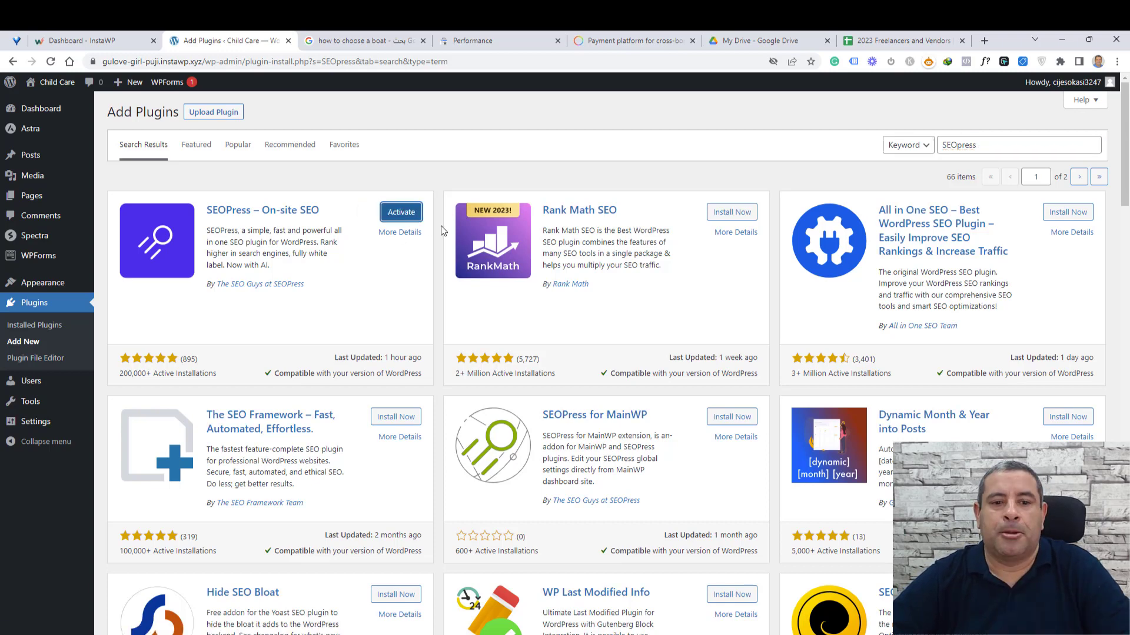
{"action": "left_click", "coordinate": [399, 219]}
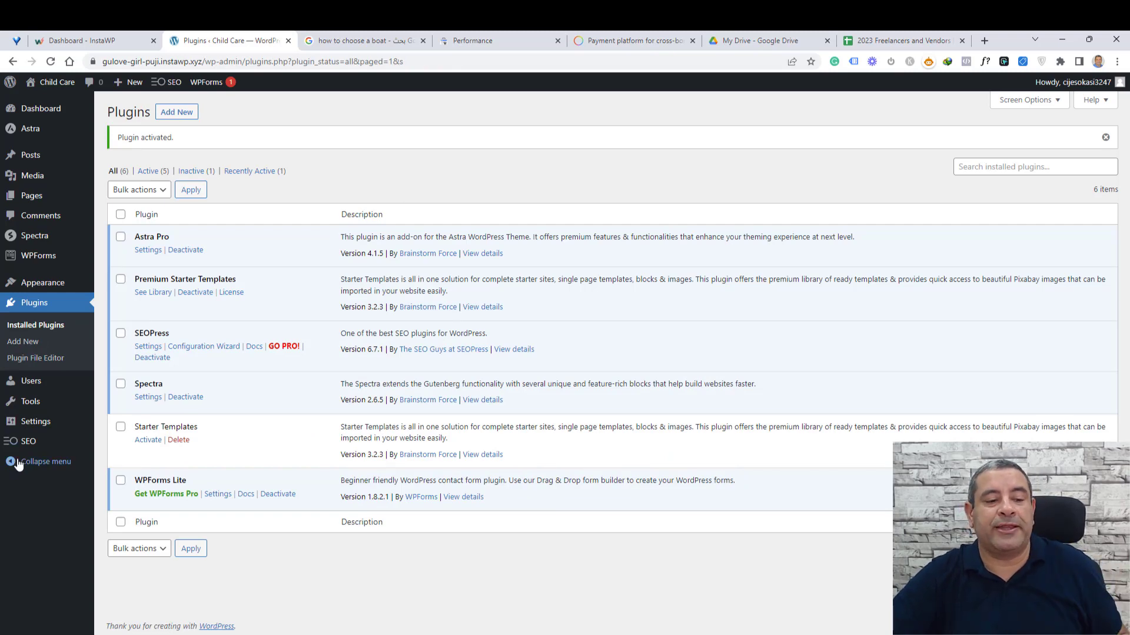
Step: Open the SEOPress dashboard and review its SEO management modules, notifications and latest news
{"action": "mouse_move", "coordinate": [49, 439]}
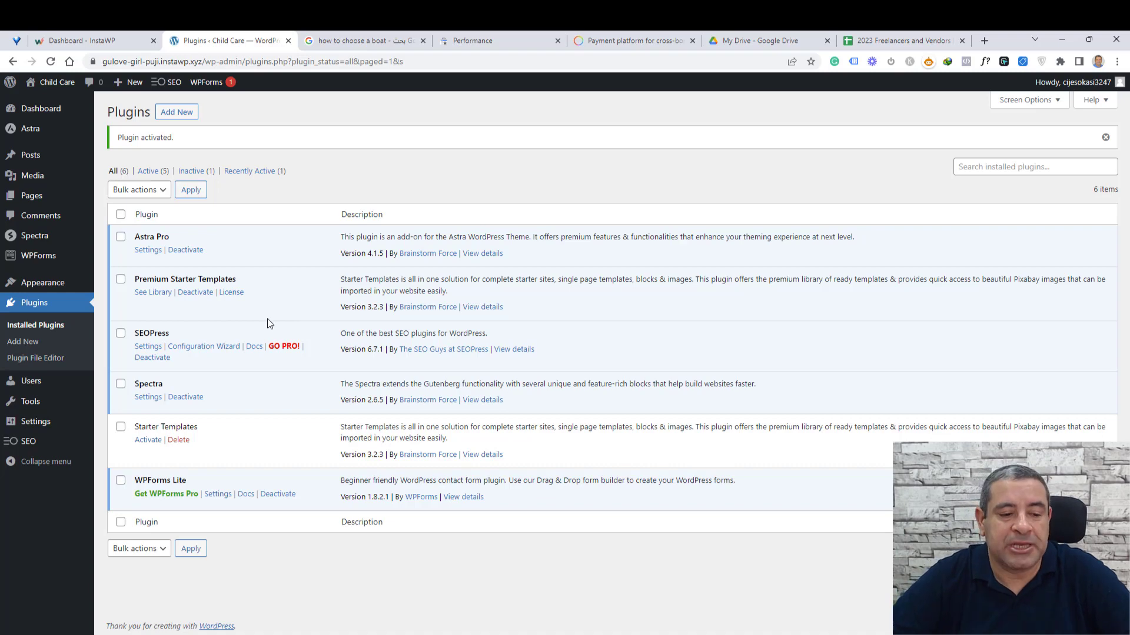
{"action": "mouse_move", "coordinate": [40, 447]}
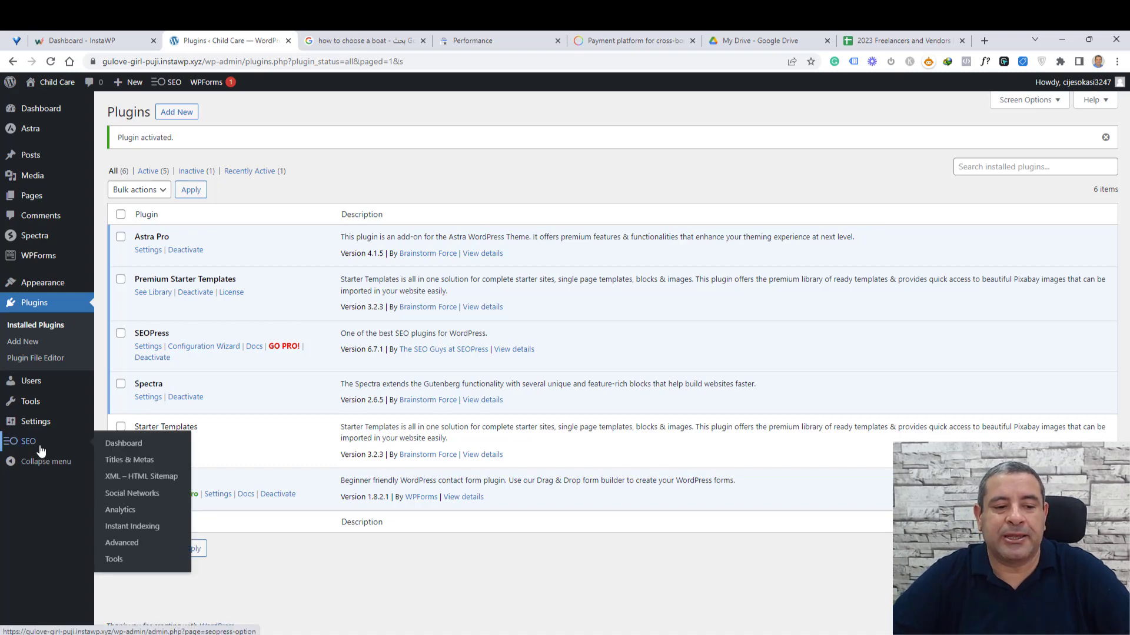
{"action": "left_click", "coordinate": [124, 445]}
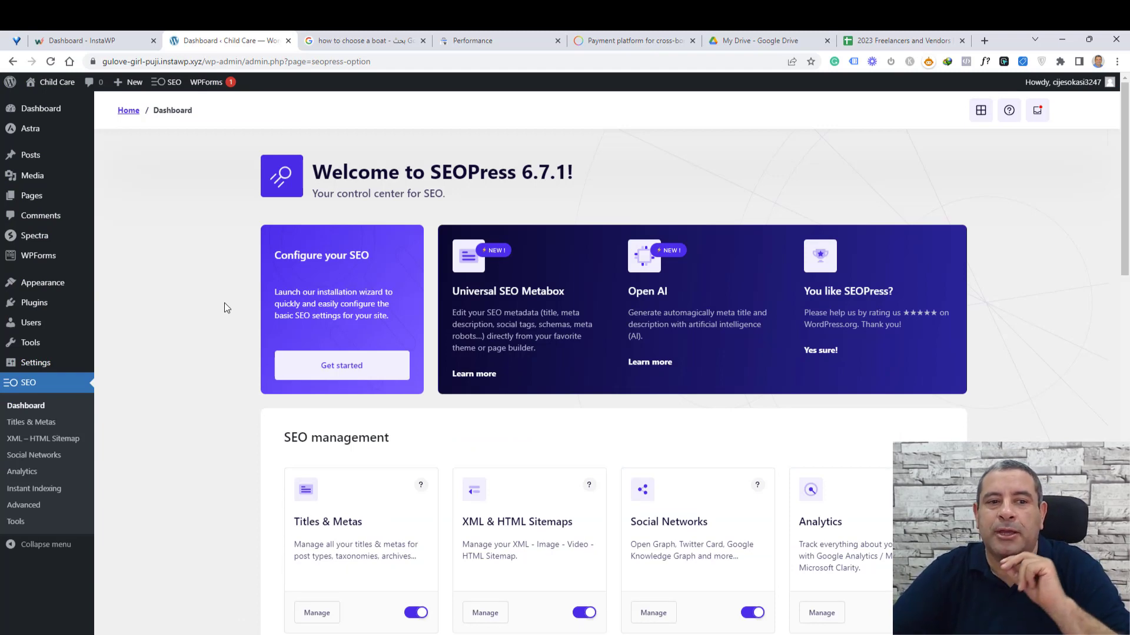
{"action": "scroll", "coordinate": [224, 303], "scroll_direction": "down", "scroll_amount": 1}
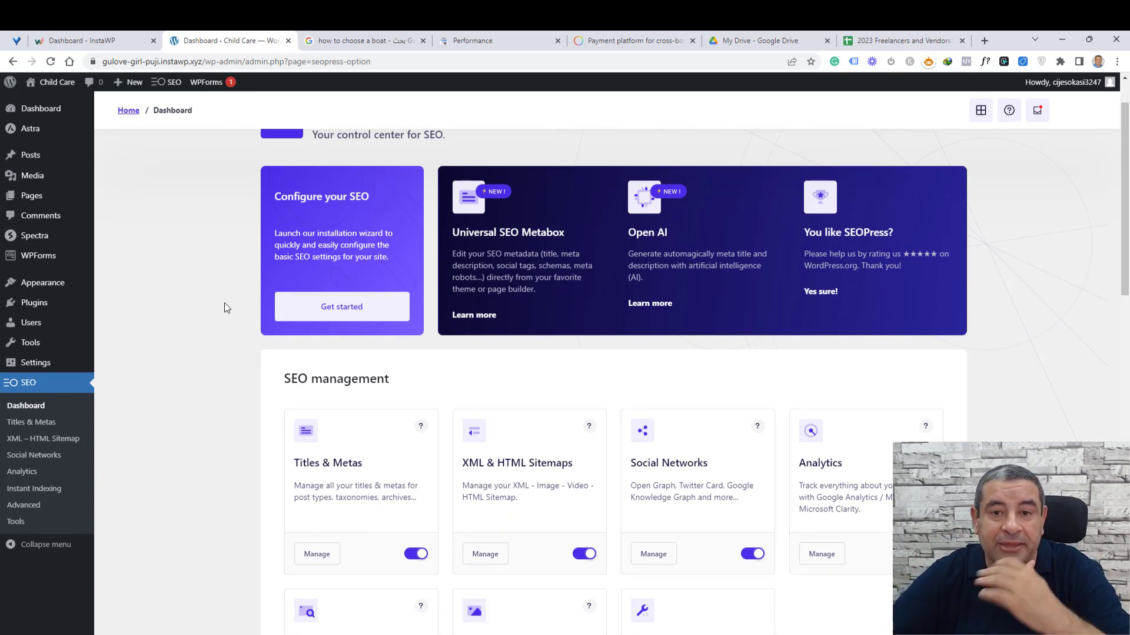
{"action": "scroll", "coordinate": [224, 308], "scroll_direction": "down", "scroll_amount": 7}
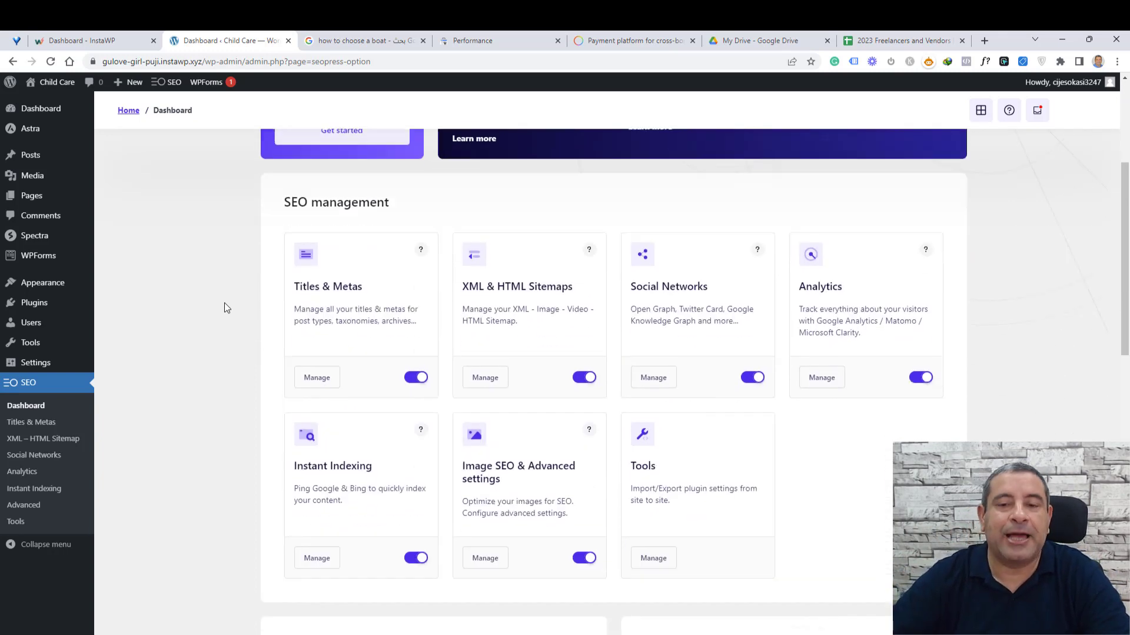
{"action": "scroll", "coordinate": [224, 308], "scroll_direction": "down", "scroll_amount": 5}
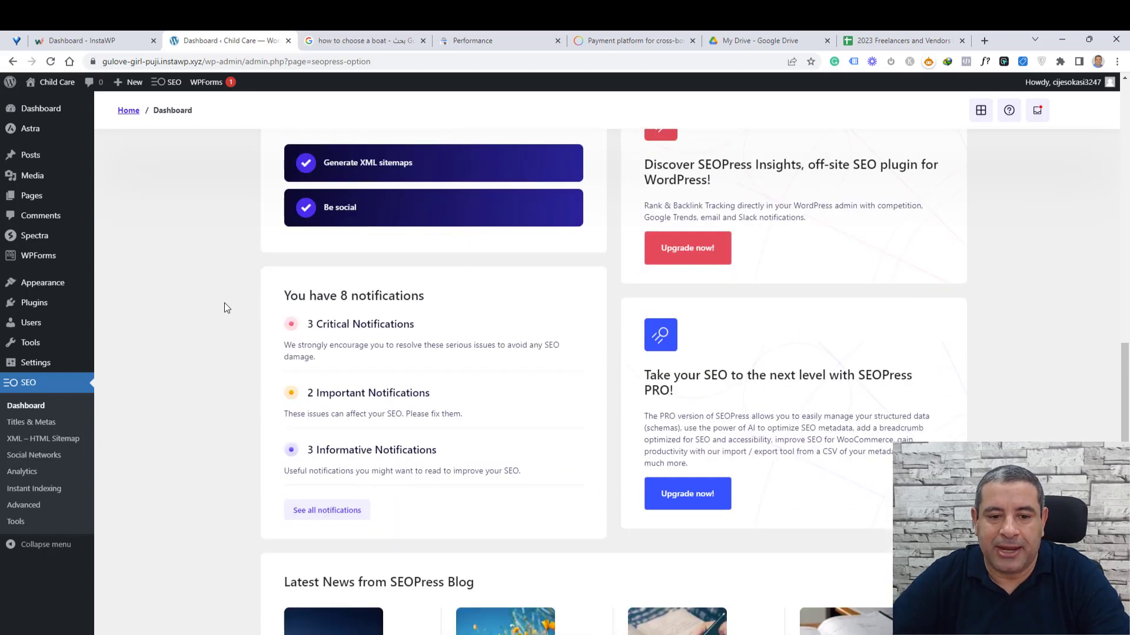
{"action": "scroll", "coordinate": [224, 304], "scroll_direction": "down", "scroll_amount": 5}
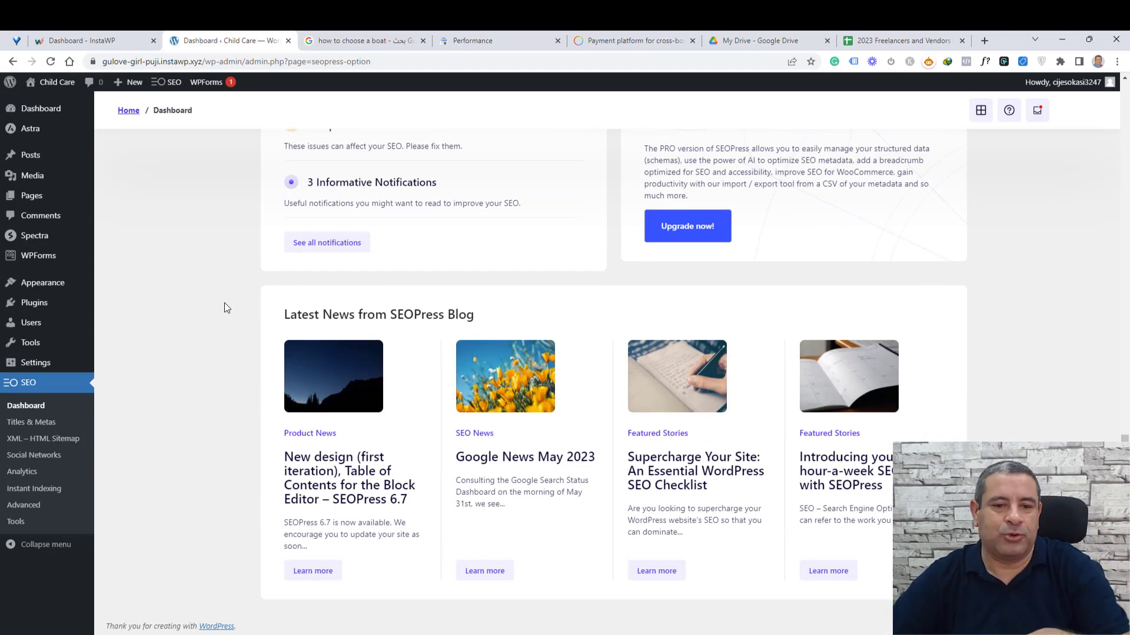
{"action": "scroll", "coordinate": [225, 303], "scroll_direction": "up", "scroll_amount": 1}
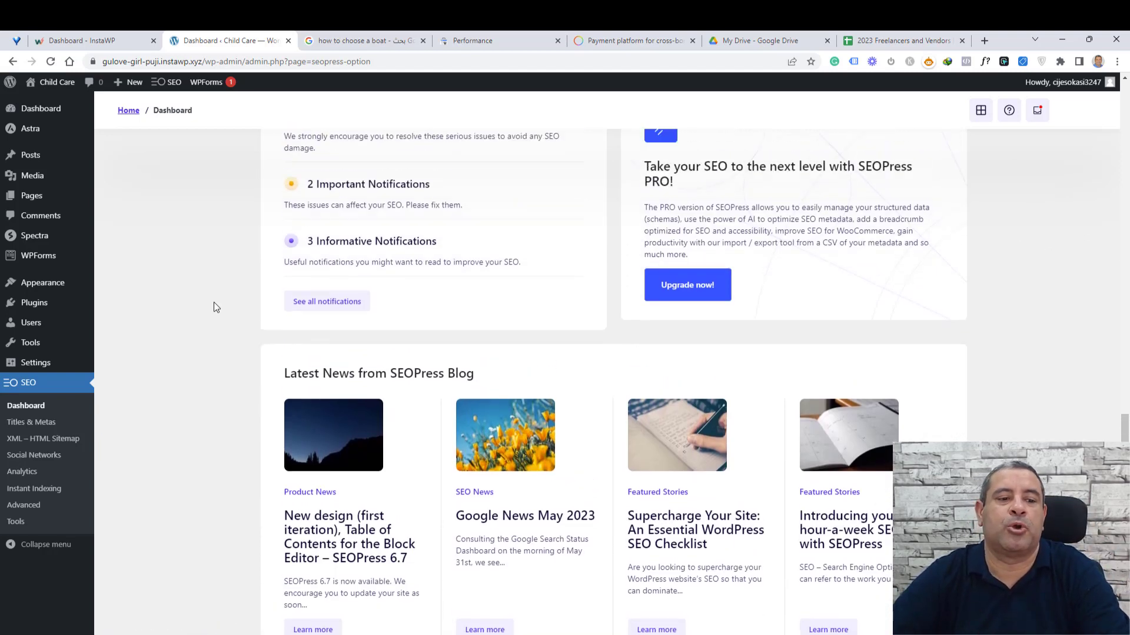
Step: Open the Titles & Metas settings and compare the homepage title and meta description fields with Google's results for "how to choose a boat"
{"action": "left_click", "coordinate": [38, 430]}
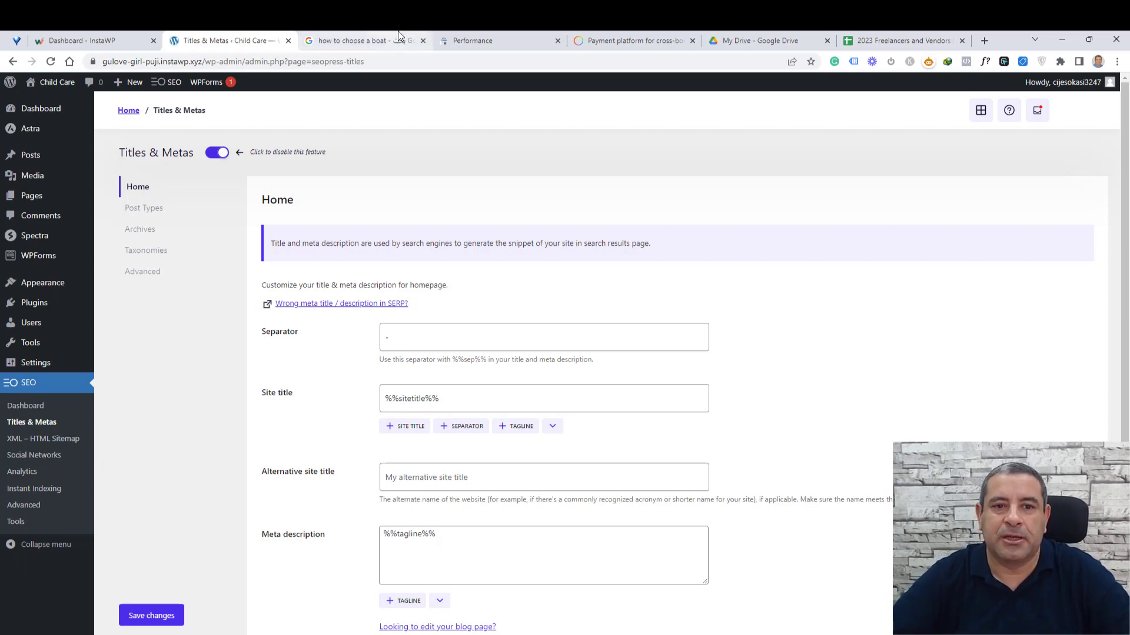
{"action": "left_click", "coordinate": [353, 40]}
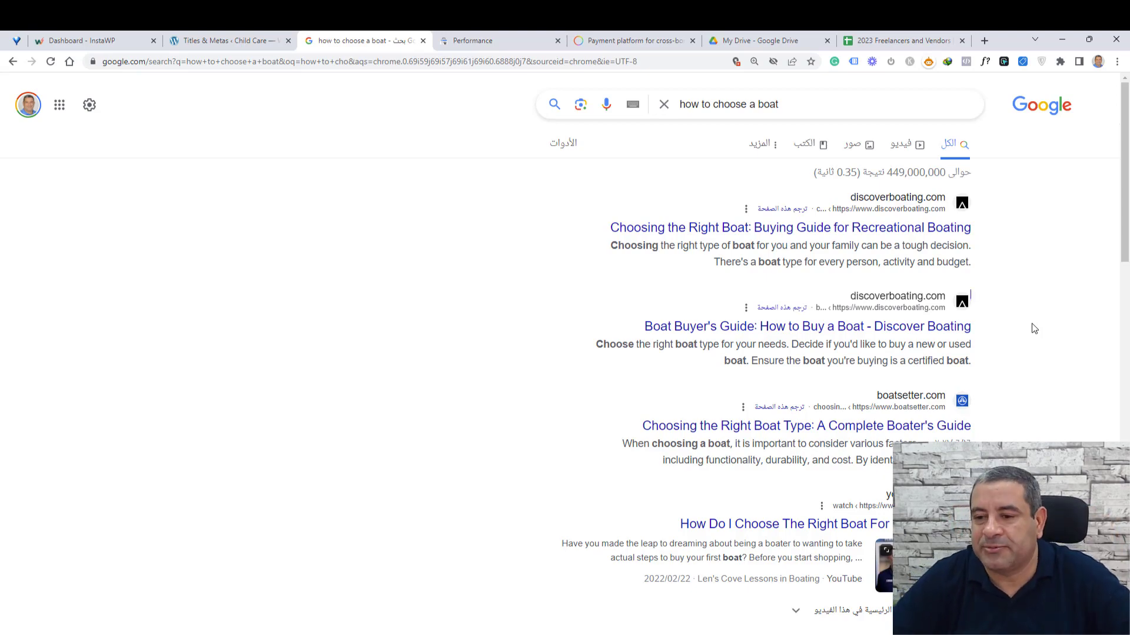
{"action": "scroll", "coordinate": [1034, 329], "scroll_direction": "down", "scroll_amount": 5}
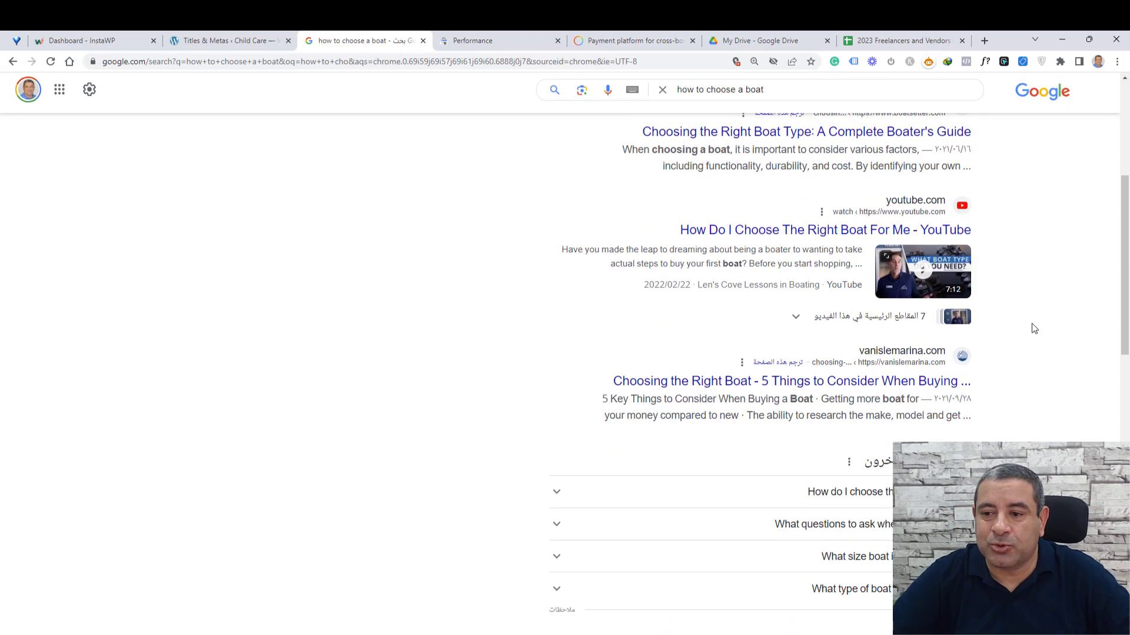
{"action": "scroll", "coordinate": [1034, 328], "scroll_direction": "up", "scroll_amount": 5}
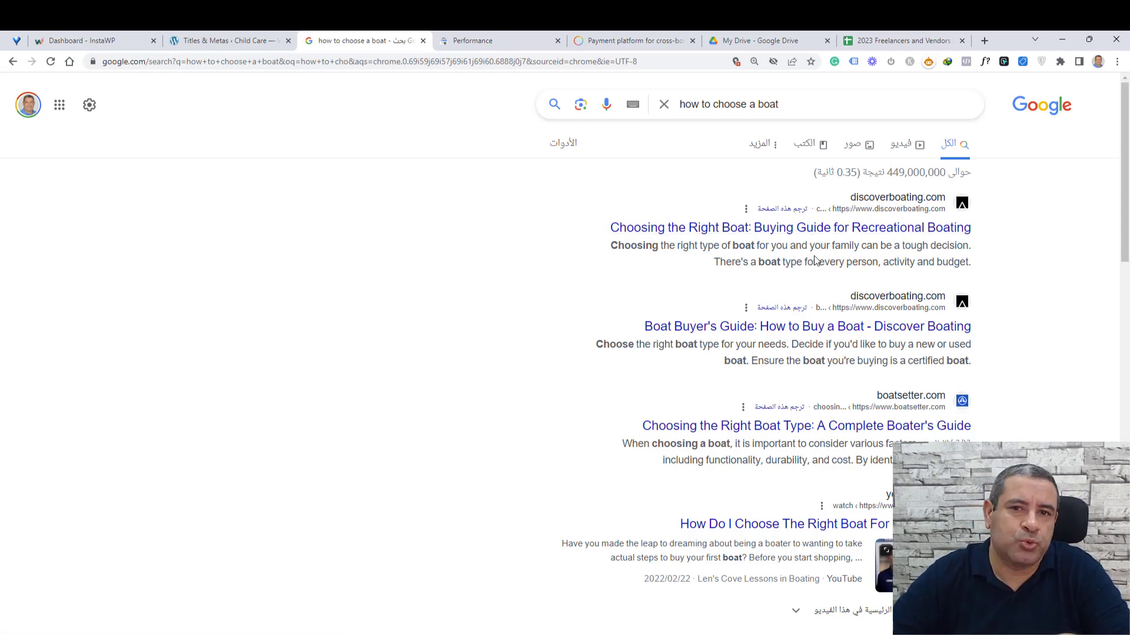
{"action": "left_click", "coordinate": [202, 37]}
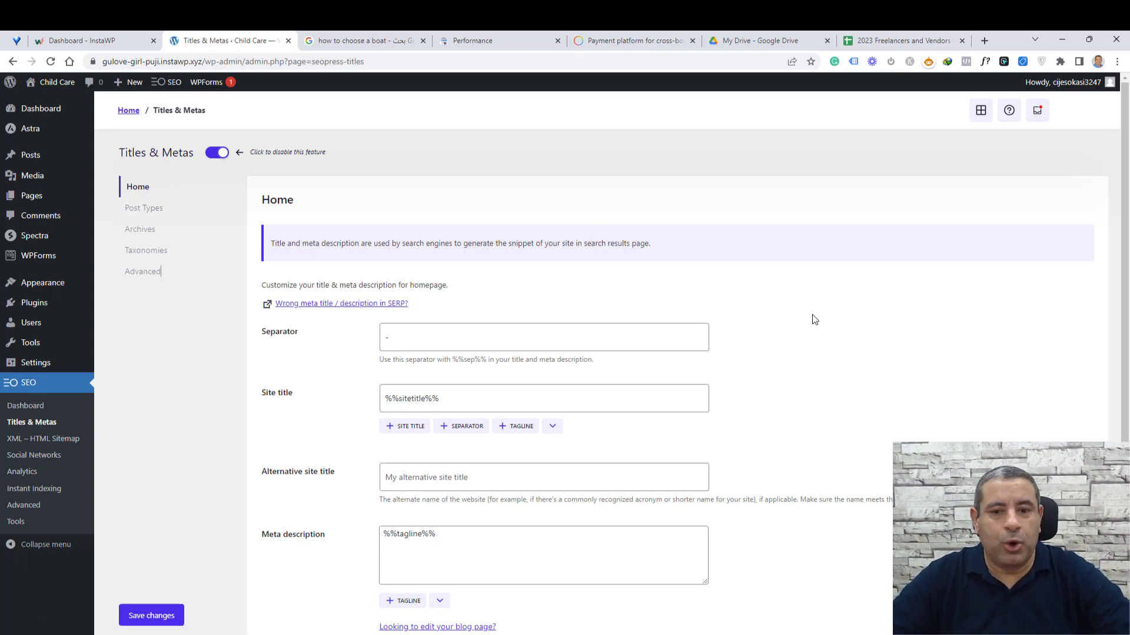
{"action": "scroll", "coordinate": [815, 319], "scroll_direction": "down", "scroll_amount": 2}
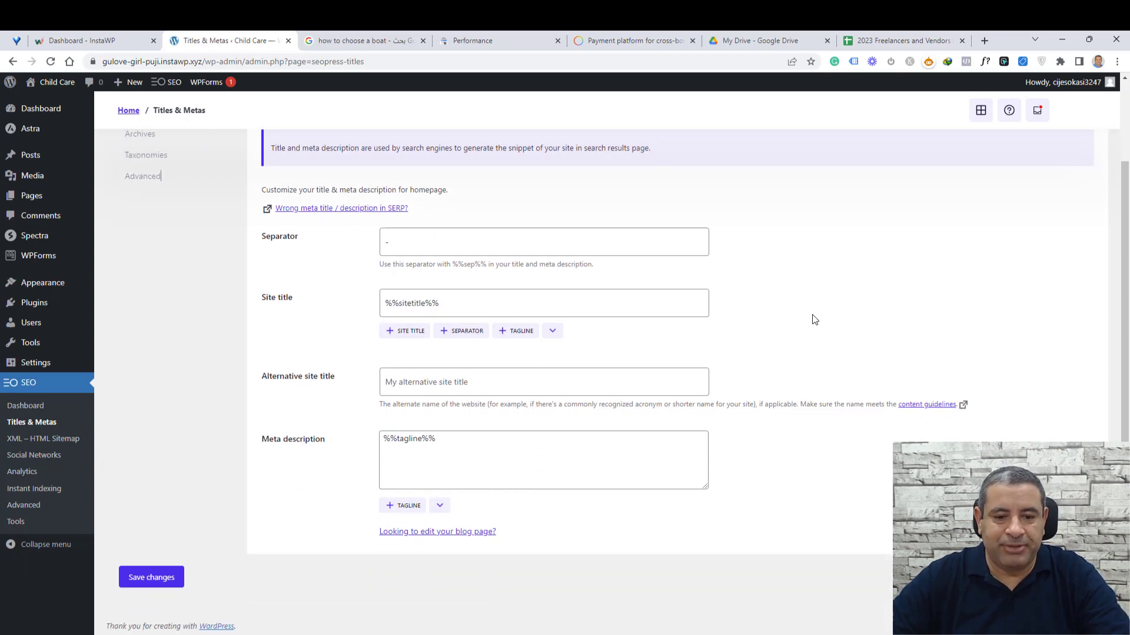
{"action": "scroll", "coordinate": [814, 320], "scroll_direction": "up", "scroll_amount": 1}
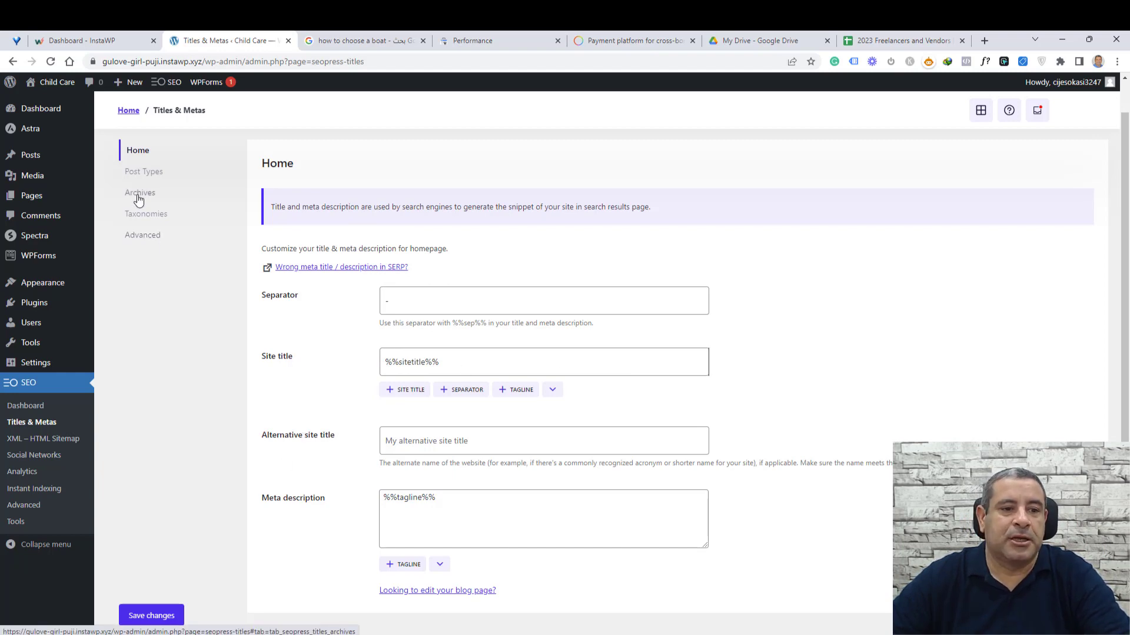
Step: Review the Post Types title and meta templates, switching the SEO metaboxes for Pages off and back on
{"action": "left_click", "coordinate": [130, 176]}
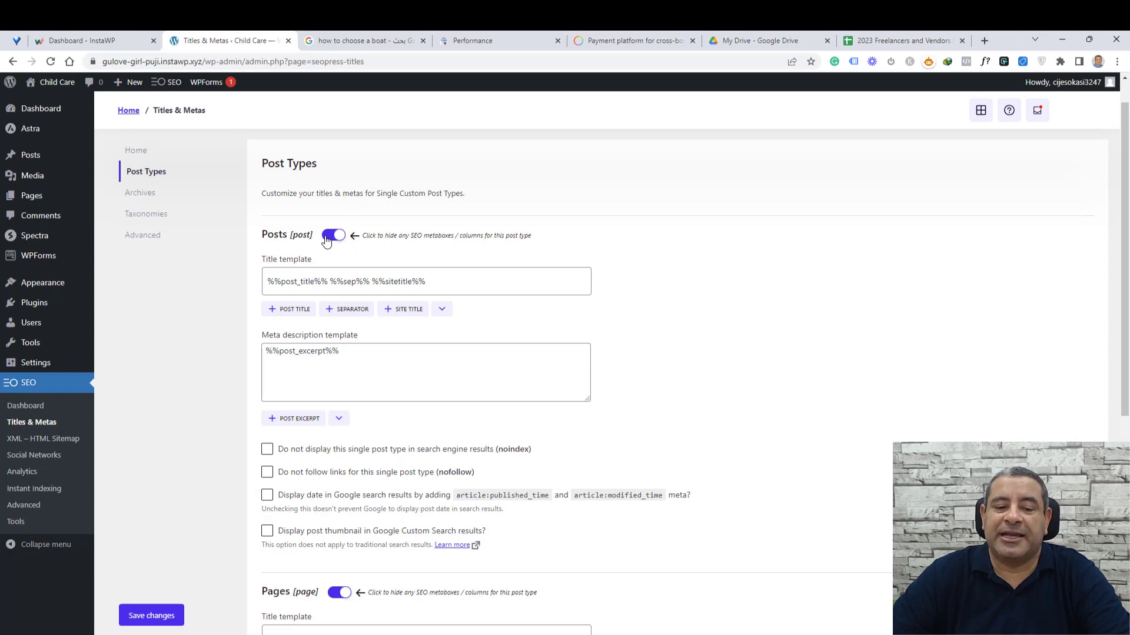
{"action": "scroll", "coordinate": [743, 281], "scroll_direction": "down", "scroll_amount": 5}
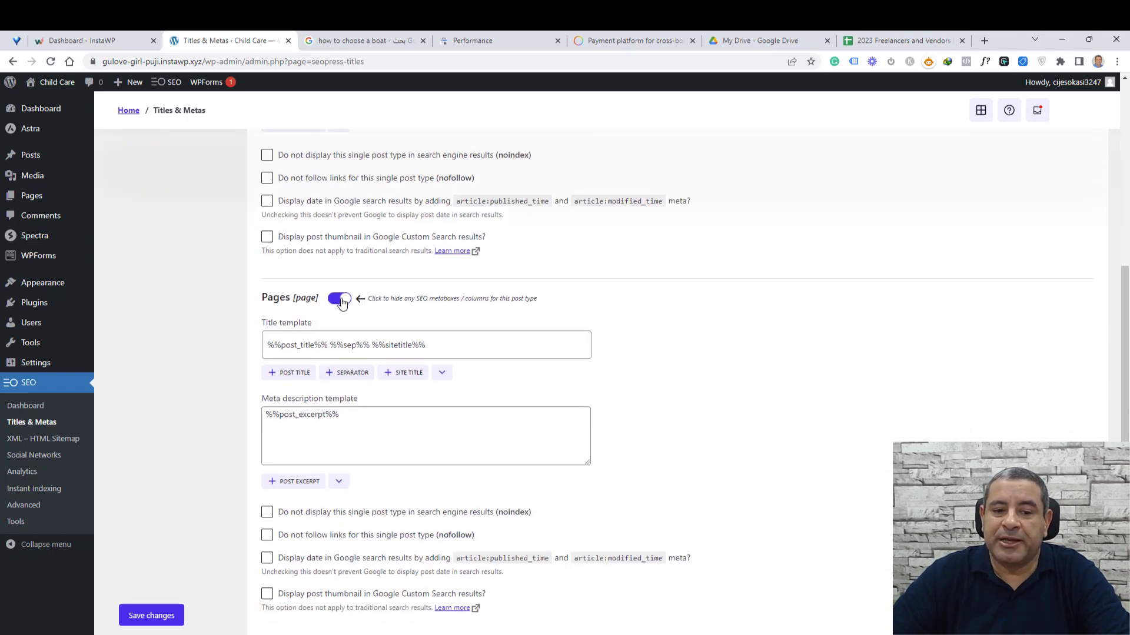
{"action": "scroll", "coordinate": [726, 341], "scroll_direction": "down", "scroll_amount": 2}
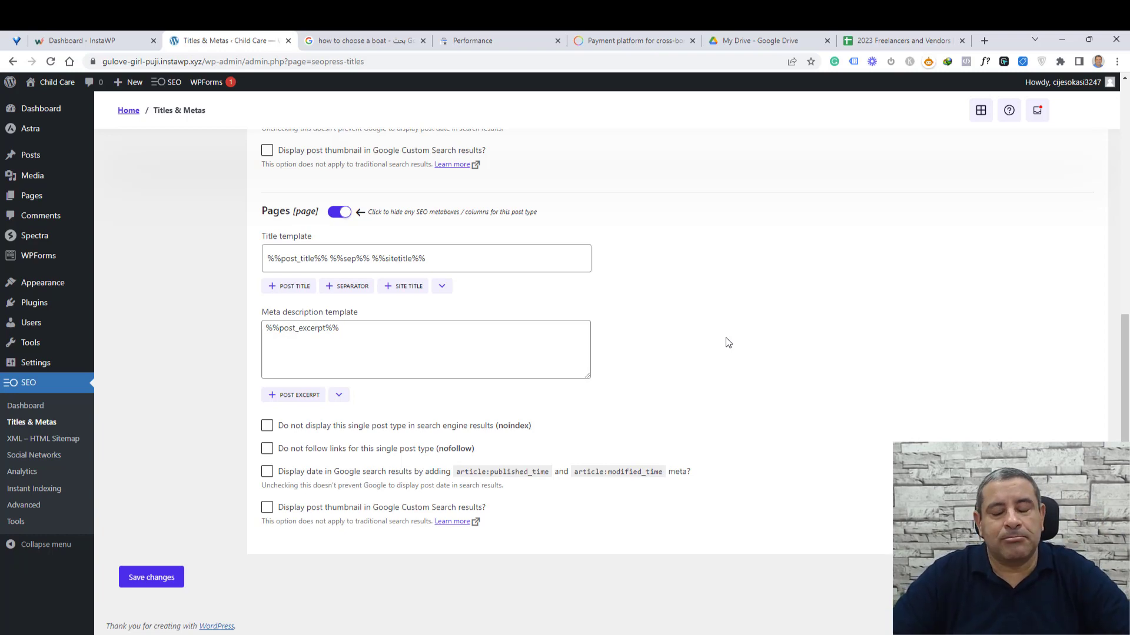
{"action": "left_click", "coordinate": [339, 212]}
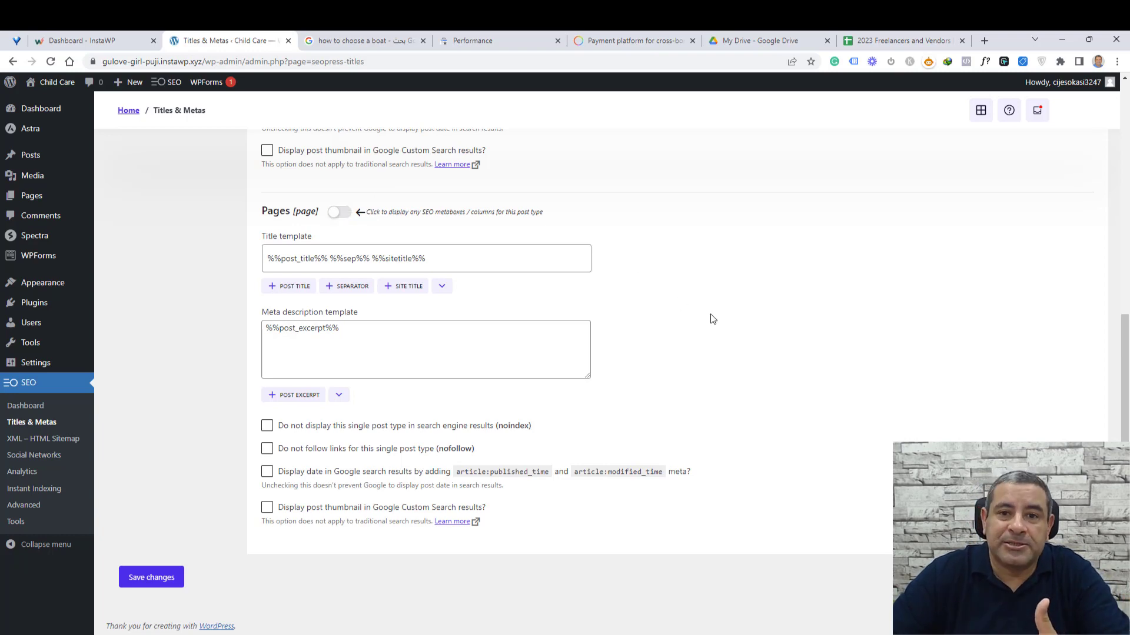
{"action": "left_click", "coordinate": [347, 211]}
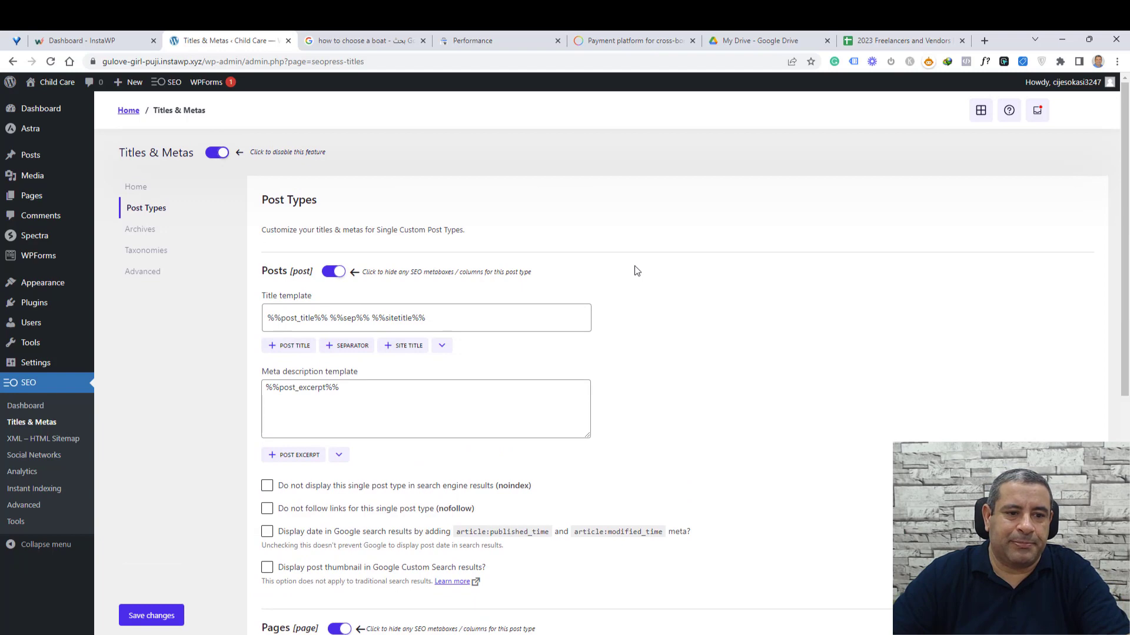
Step: Review the title and meta description templates in the Archives settings of Titles & Metas
{"action": "left_click", "coordinate": [139, 230]}
{"action": "scroll", "coordinate": [774, 374], "scroll_direction": "down", "scroll_amount": 5}
{"action": "scroll", "coordinate": [775, 374], "scroll_direction": "up", "scroll_amount": 5}
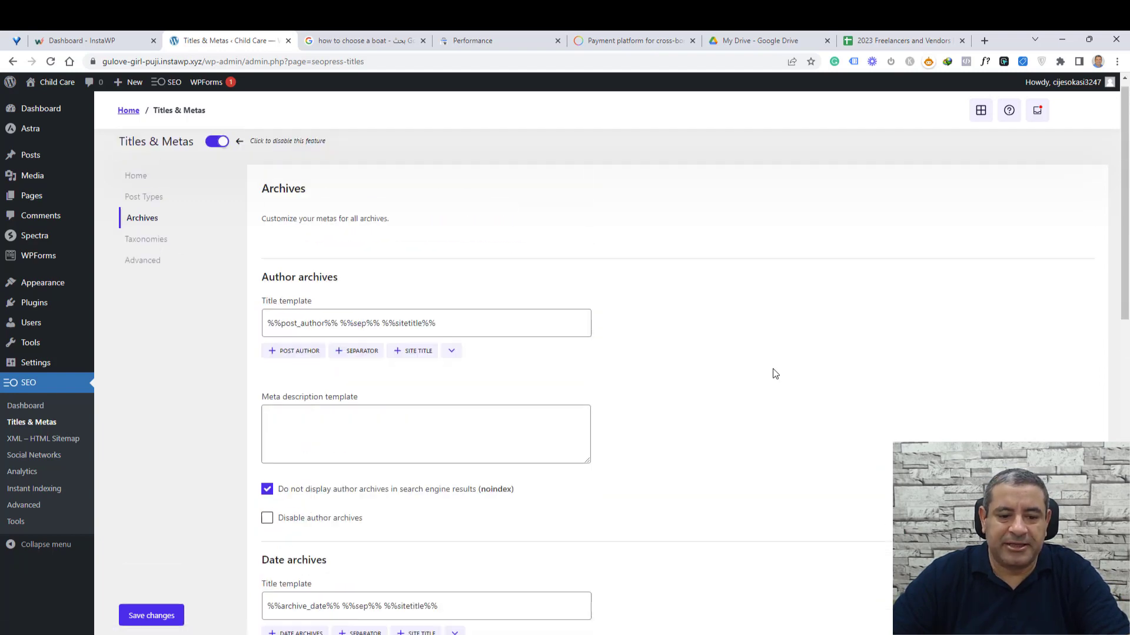
Step: In the Taxonomies settings, hide the SEO metaboxes for Tags and set tag archives to noindex
{"action": "left_click", "coordinate": [152, 252]}
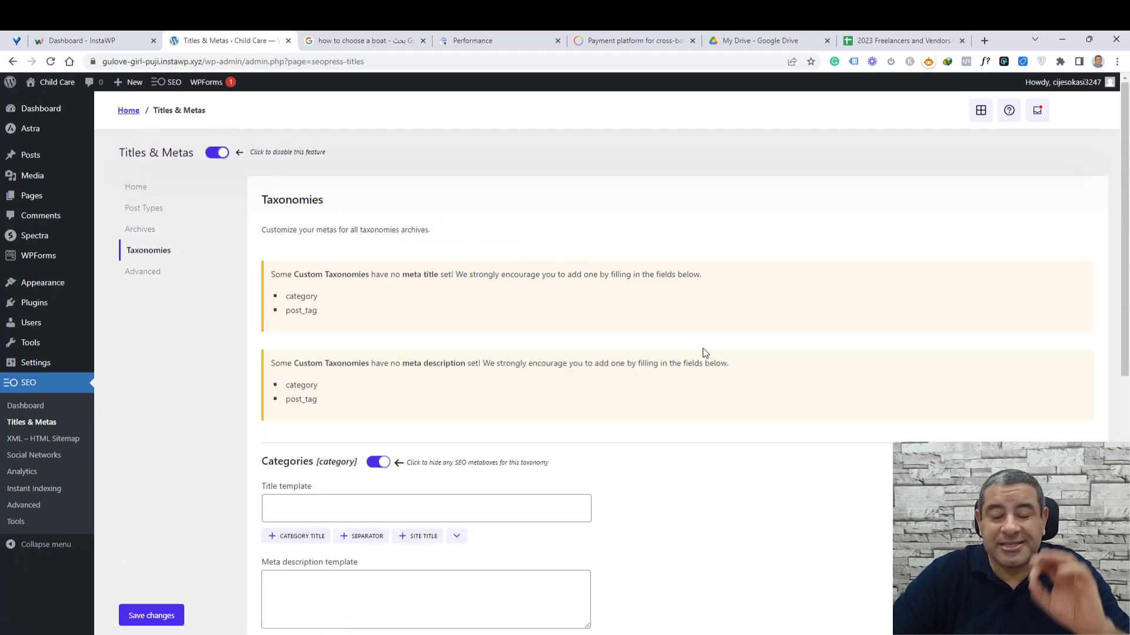
{"action": "scroll", "coordinate": [733, 352], "scroll_direction": "down", "scroll_amount": 4}
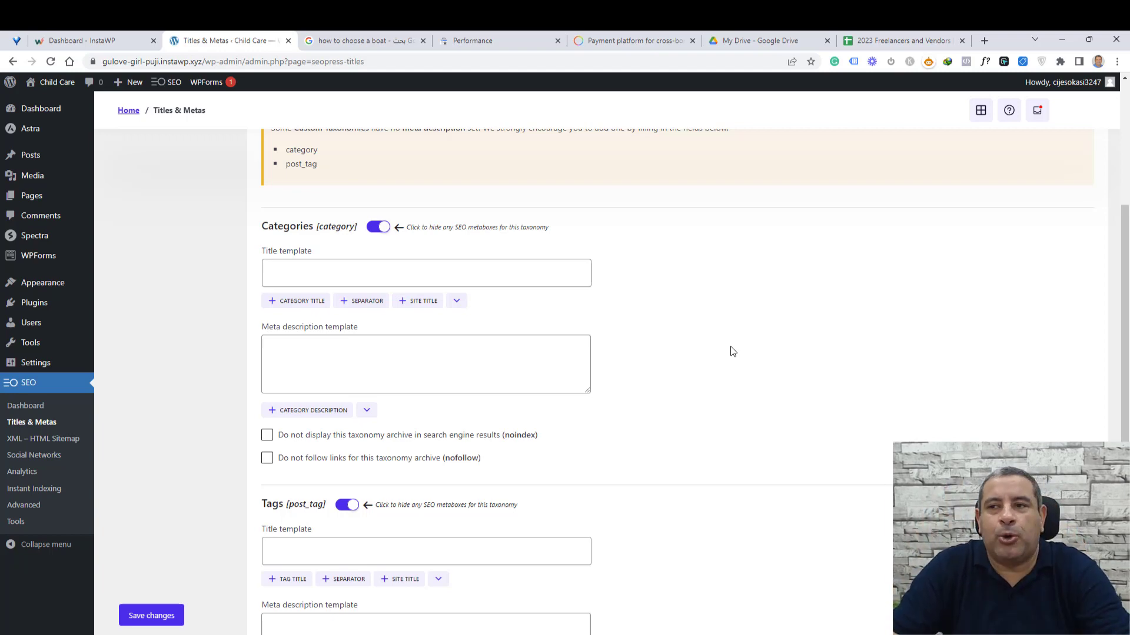
{"action": "scroll", "coordinate": [733, 351], "scroll_direction": "down", "scroll_amount": 5}
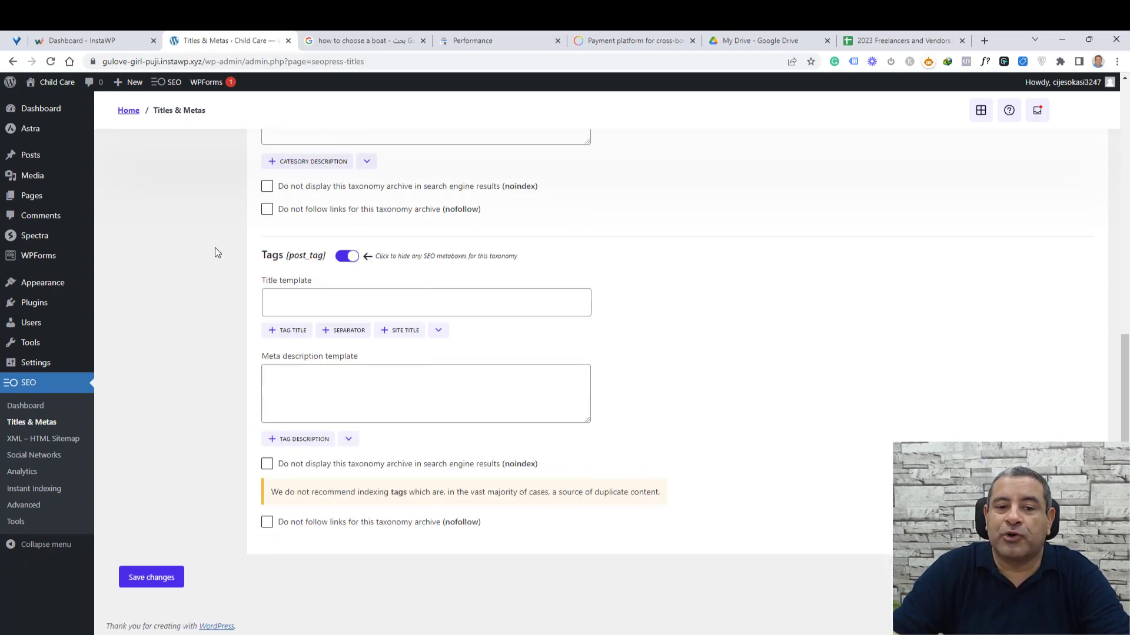
{"action": "left_click", "coordinate": [346, 257]}
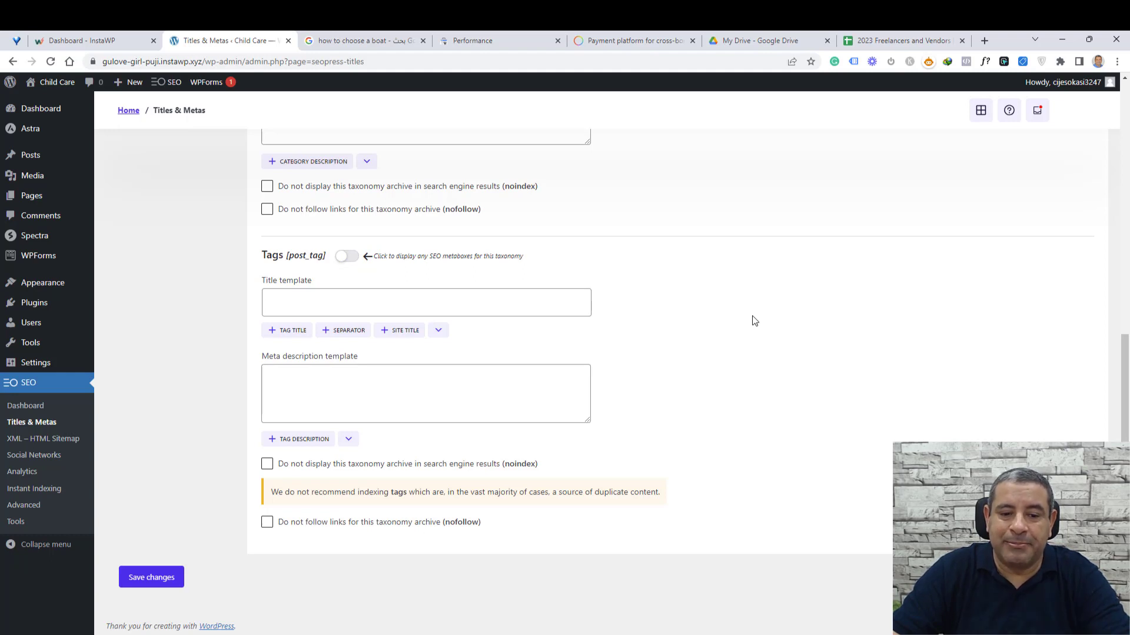
{"action": "left_click", "coordinate": [267, 466]}
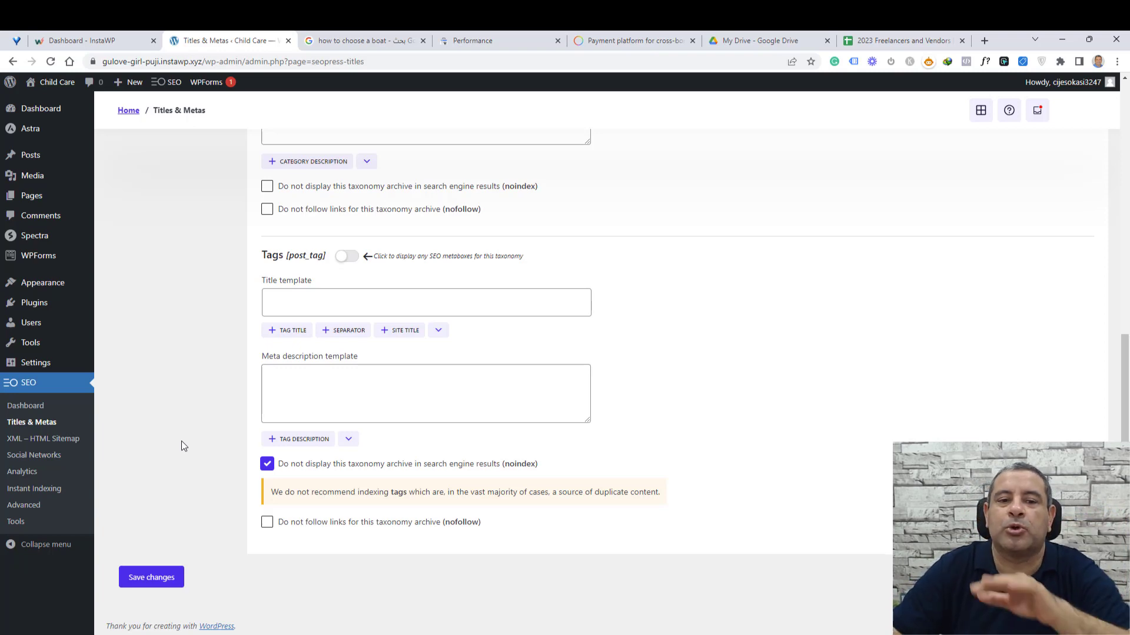
Step: Open the Advanced settings of Titles & Metas and review the sitewide noindex, nofollow and pagination options
{"action": "scroll", "coordinate": [682, 381], "scroll_direction": "up", "scroll_amount": 5}
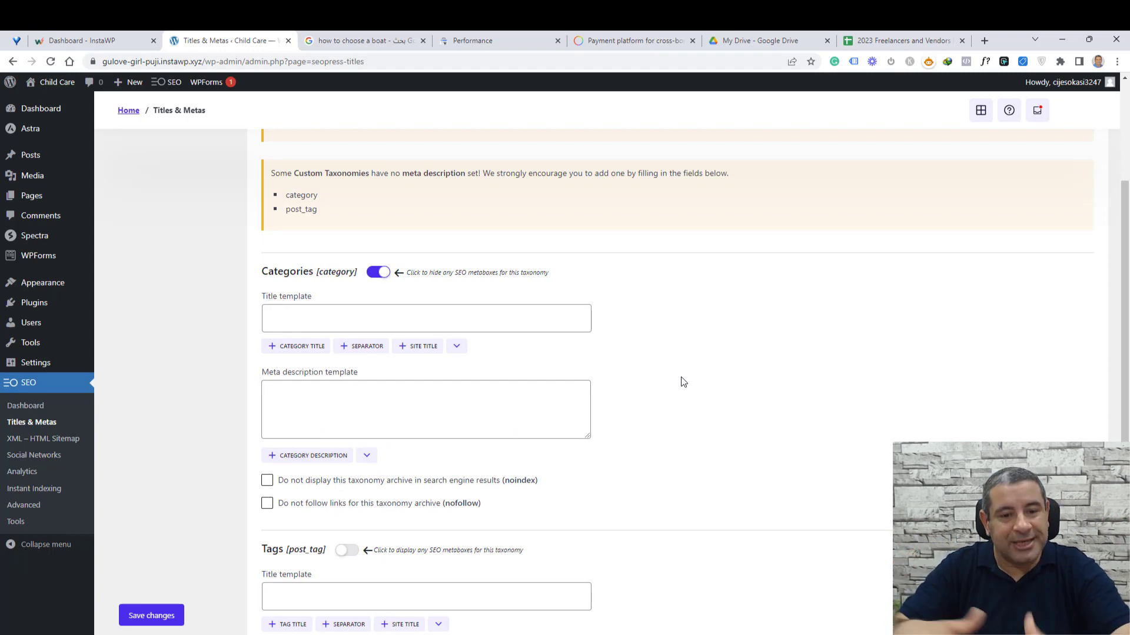
{"action": "scroll", "coordinate": [683, 383], "scroll_direction": "up", "scroll_amount": 3}
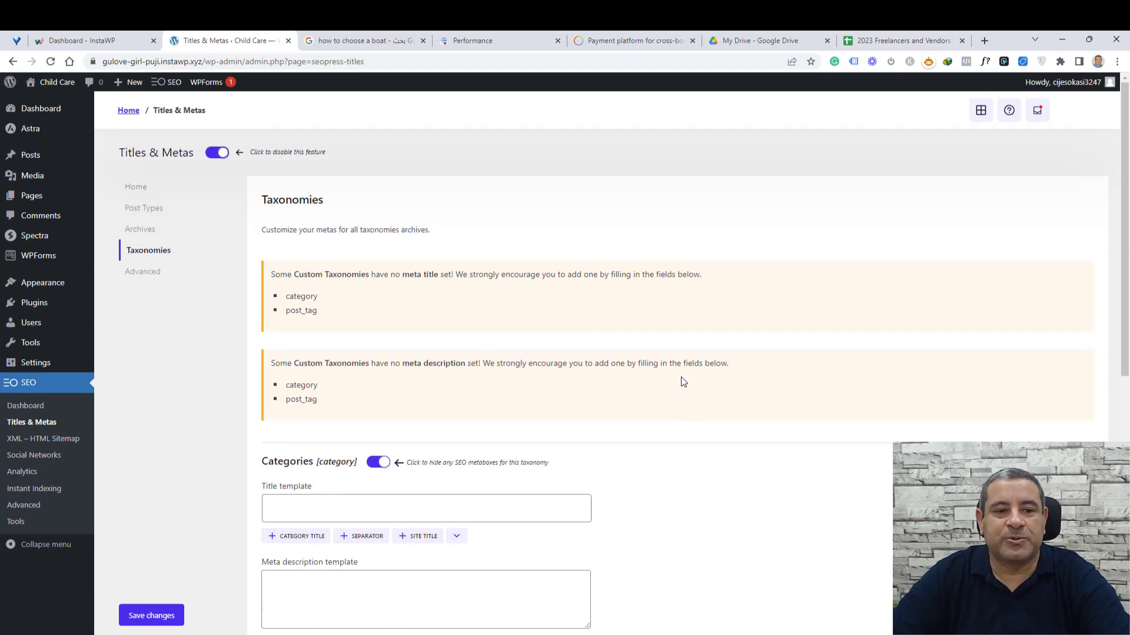
{"action": "left_click", "coordinate": [141, 272]}
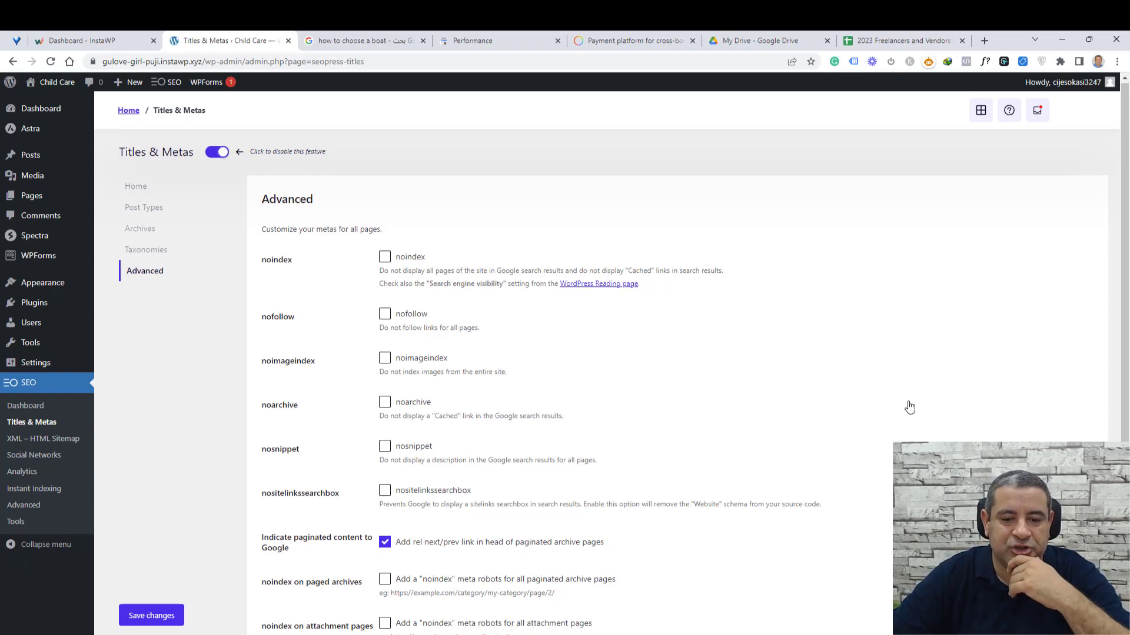
{"action": "scroll", "coordinate": [909, 406], "scroll_direction": "down", "scroll_amount": 2}
{"action": "scroll", "coordinate": [909, 406], "scroll_direction": "up", "scroll_amount": 1}
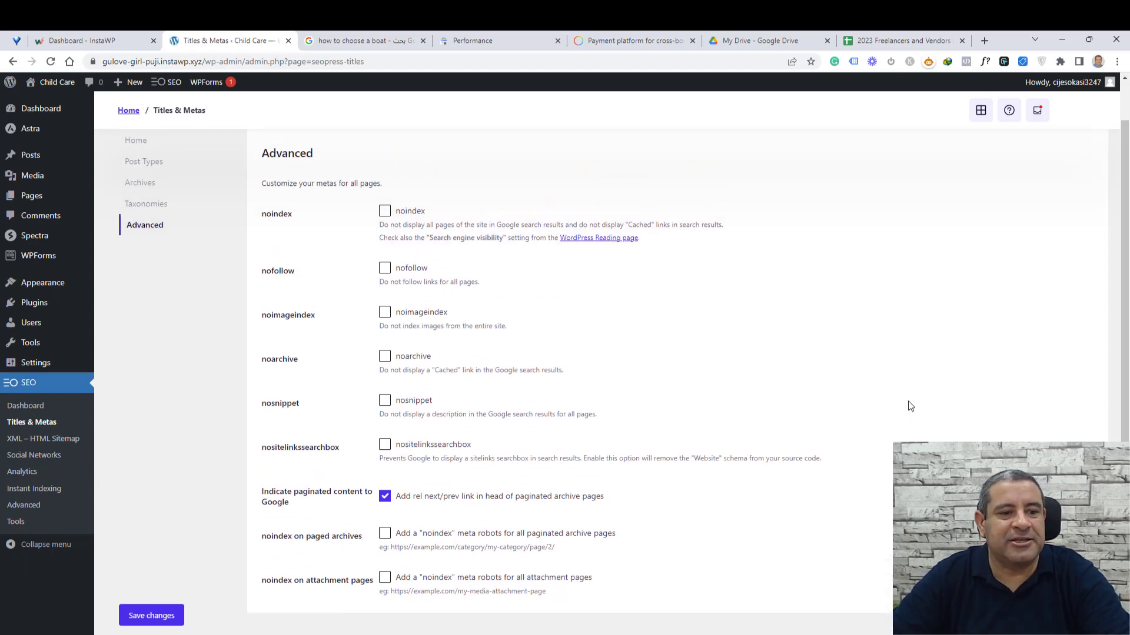
Step: Open the XML - HTML Sitemap settings and view the site's sitemaps.xml index page
{"action": "left_click", "coordinate": [30, 446]}
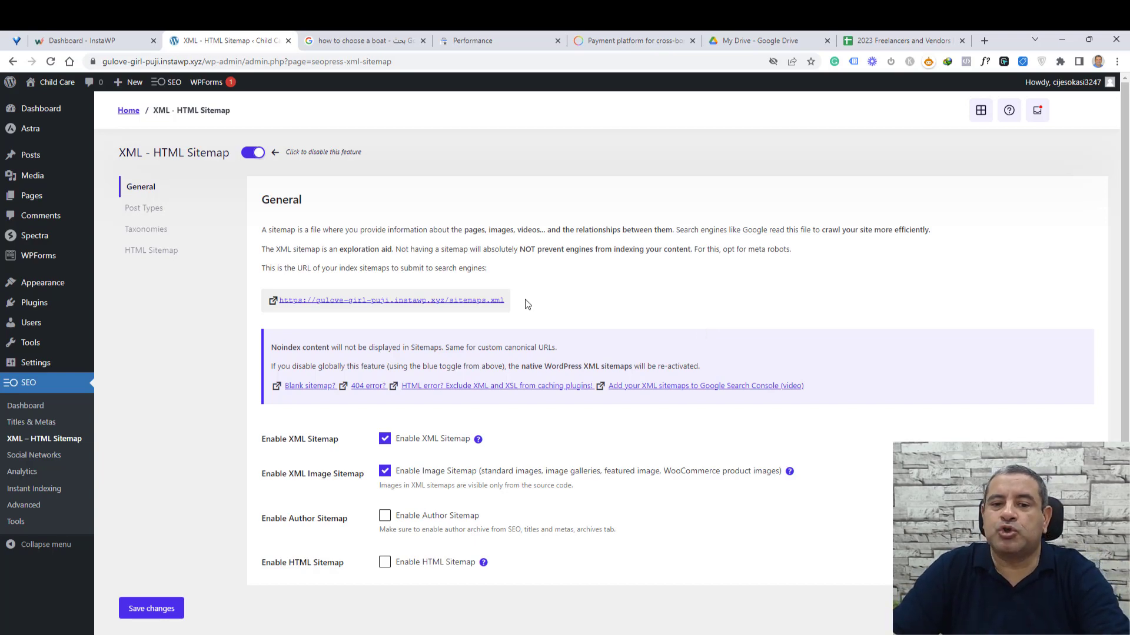
{"action": "left_click", "coordinate": [478, 307]}
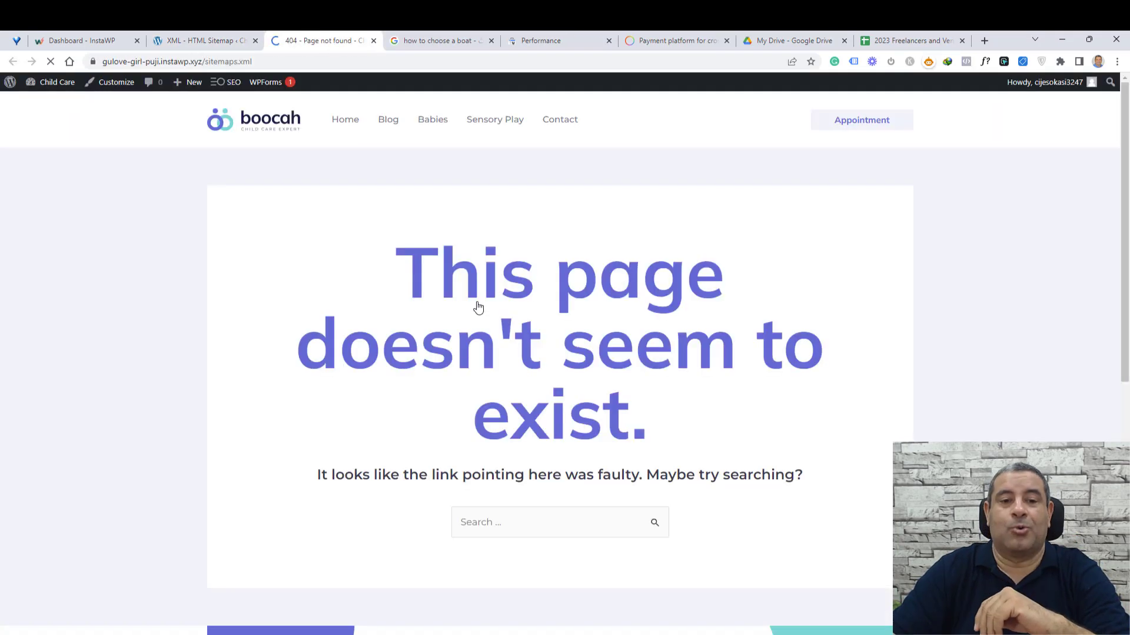
{"action": "scroll", "coordinate": [477, 307], "scroll_direction": "down", "scroll_amount": 4}
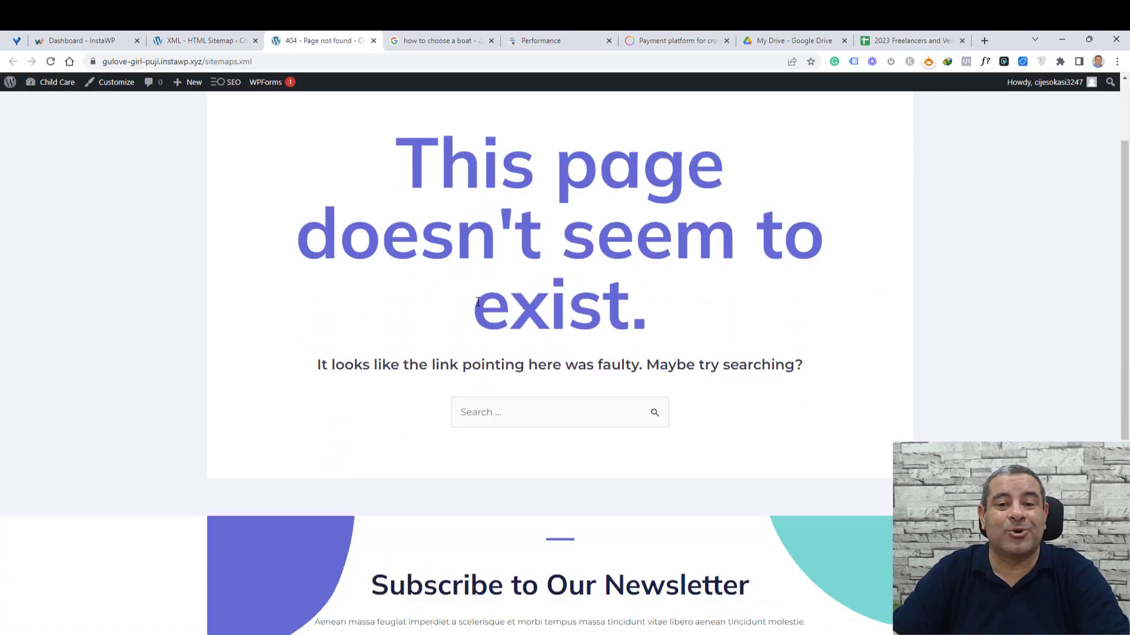
{"action": "scroll", "coordinate": [477, 300], "scroll_direction": "up", "scroll_amount": 4}
{"action": "left_click", "coordinate": [478, 302]}
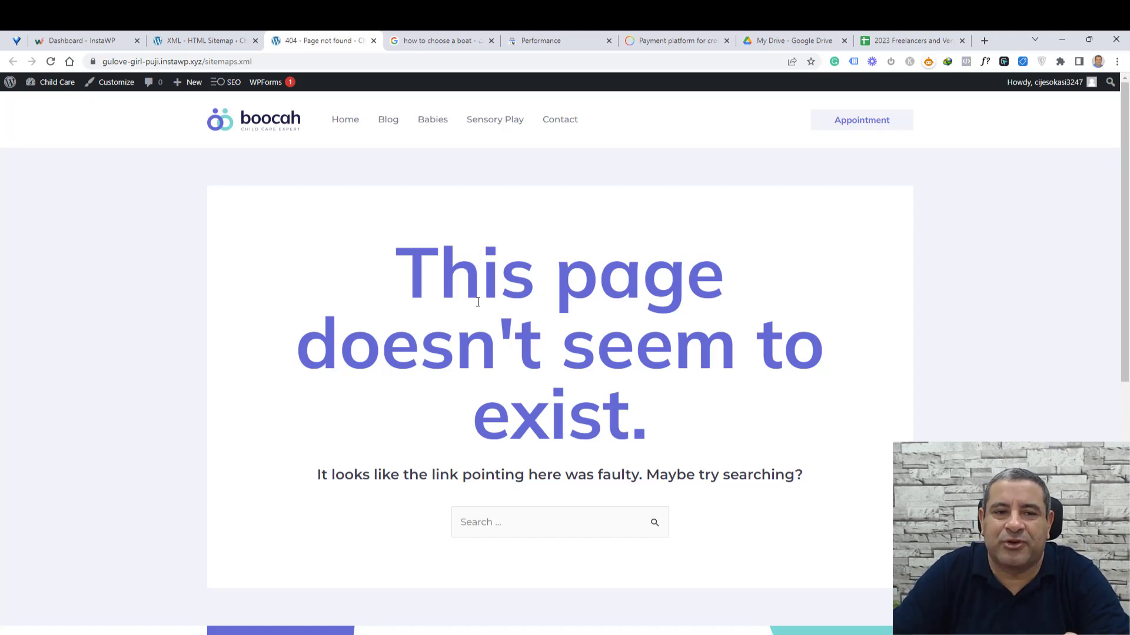
Step: Return to the WordPress admin and re-save the Permalinks settings with the Post name structure
{"action": "left_click", "coordinate": [198, 34]}
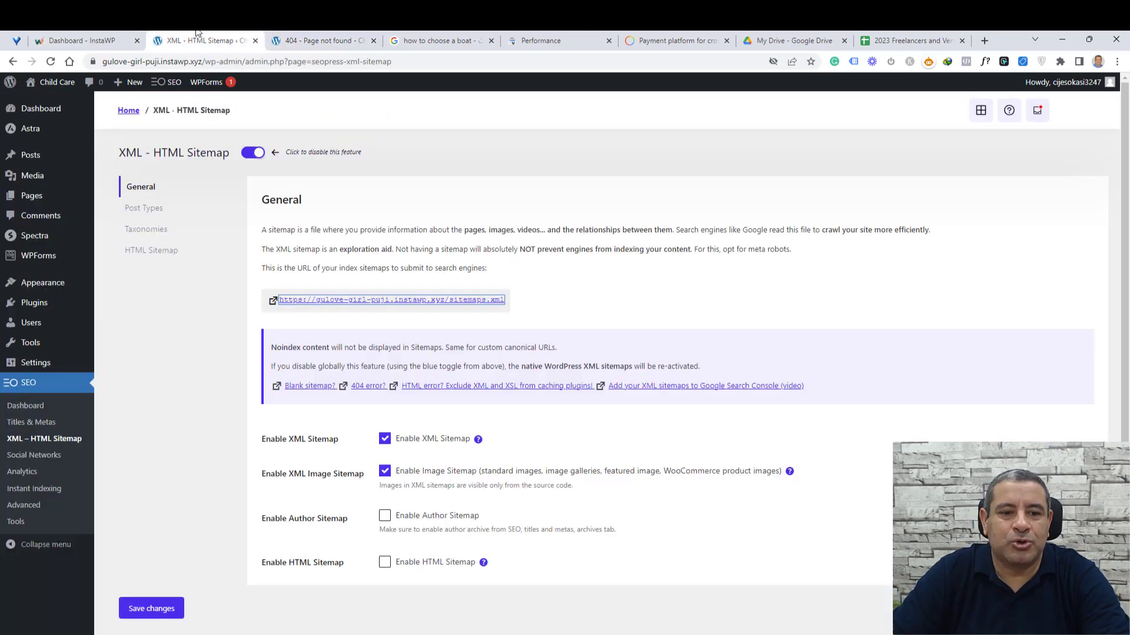
{"action": "scroll", "coordinate": [82, 371], "scroll_direction": "down", "scroll_amount": 1}
{"action": "mouse_move", "coordinate": [74, 368]}
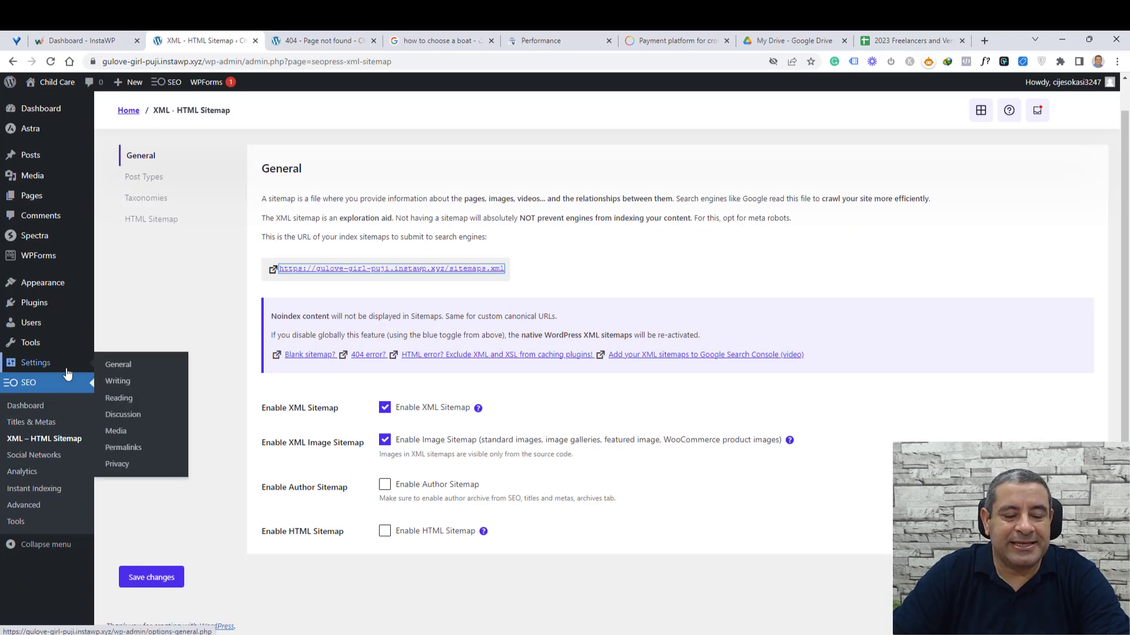
{"action": "left_click", "coordinate": [137, 450]}
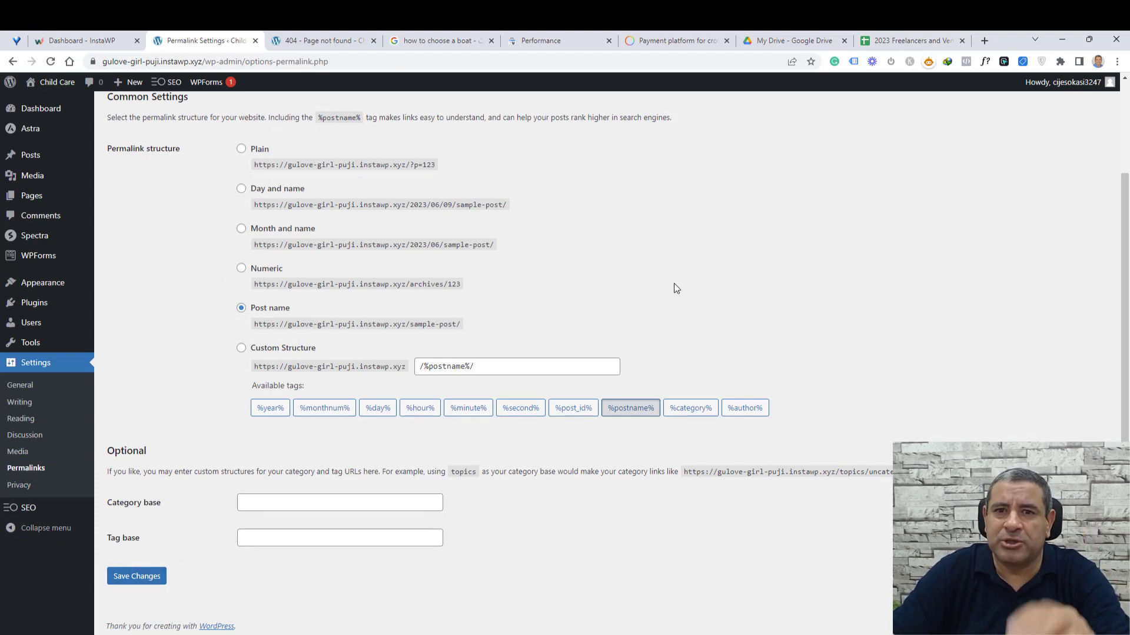
{"action": "left_click", "coordinate": [146, 578]}
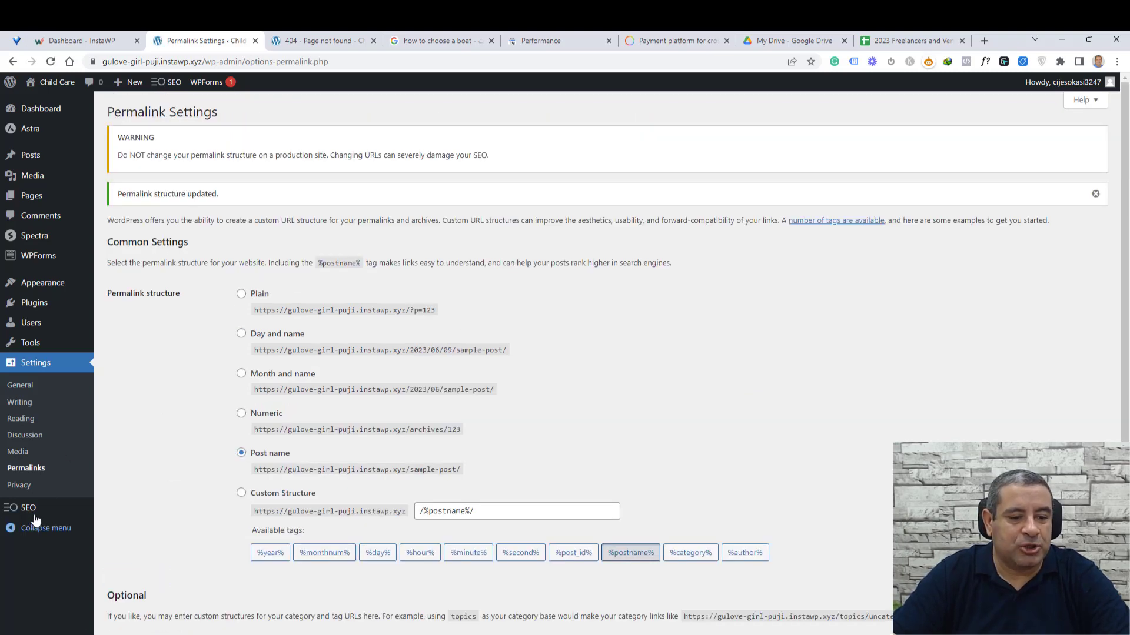
Step: Reopen the sitemaps.xml index from the XML - HTML Sitemap settings and close the old 404 page
{"action": "mouse_move", "coordinate": [36, 517]}
{"action": "left_click", "coordinate": [124, 527]}
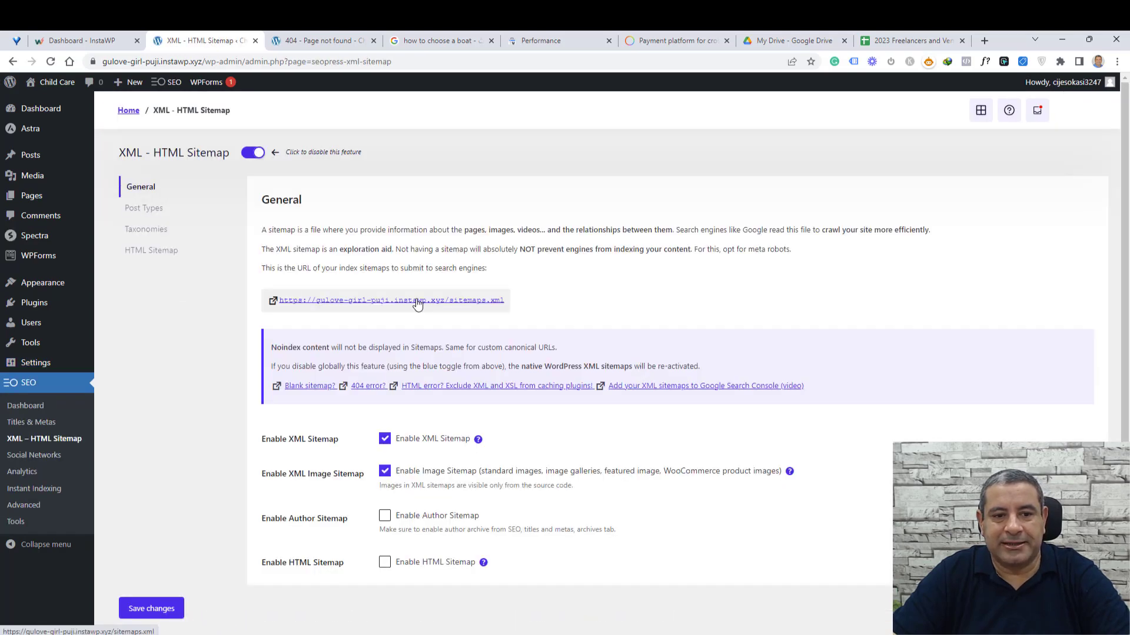
{"action": "left_click", "coordinate": [417, 301]}
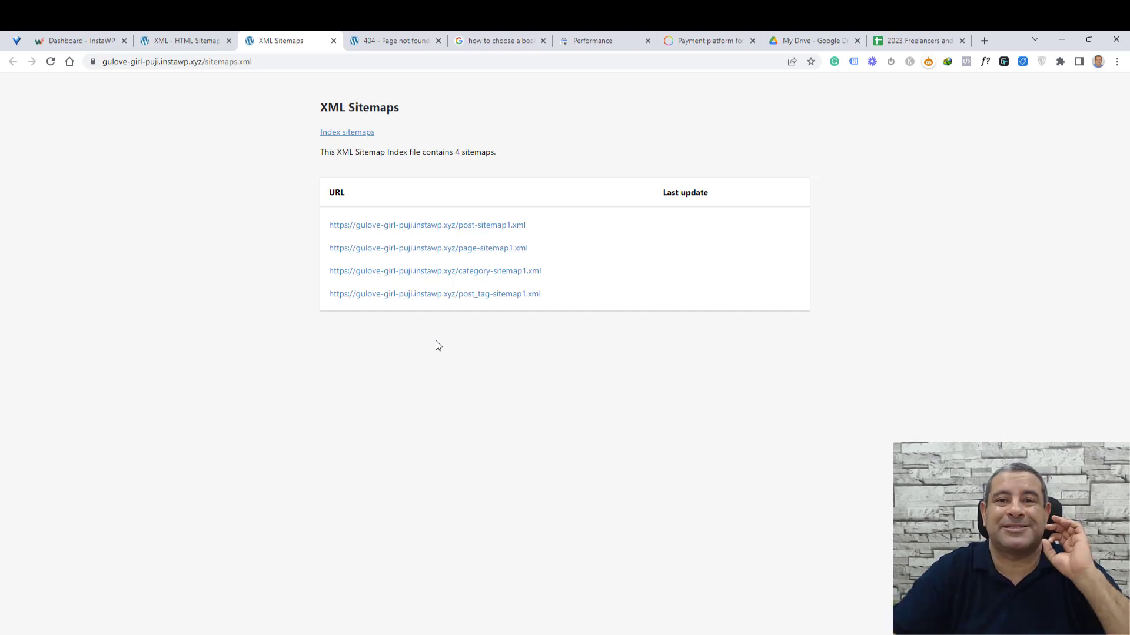
{"action": "left_click", "coordinate": [406, 37]}
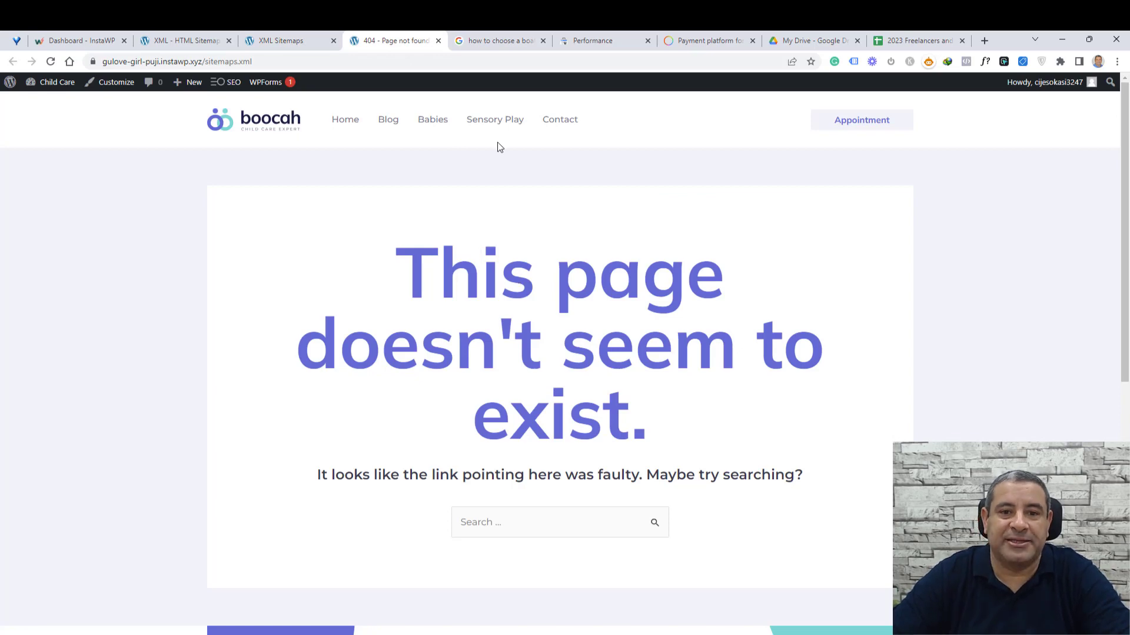
{"action": "left_click", "coordinate": [439, 40]}
{"action": "key", "text": "ctrl+Page_Up"}
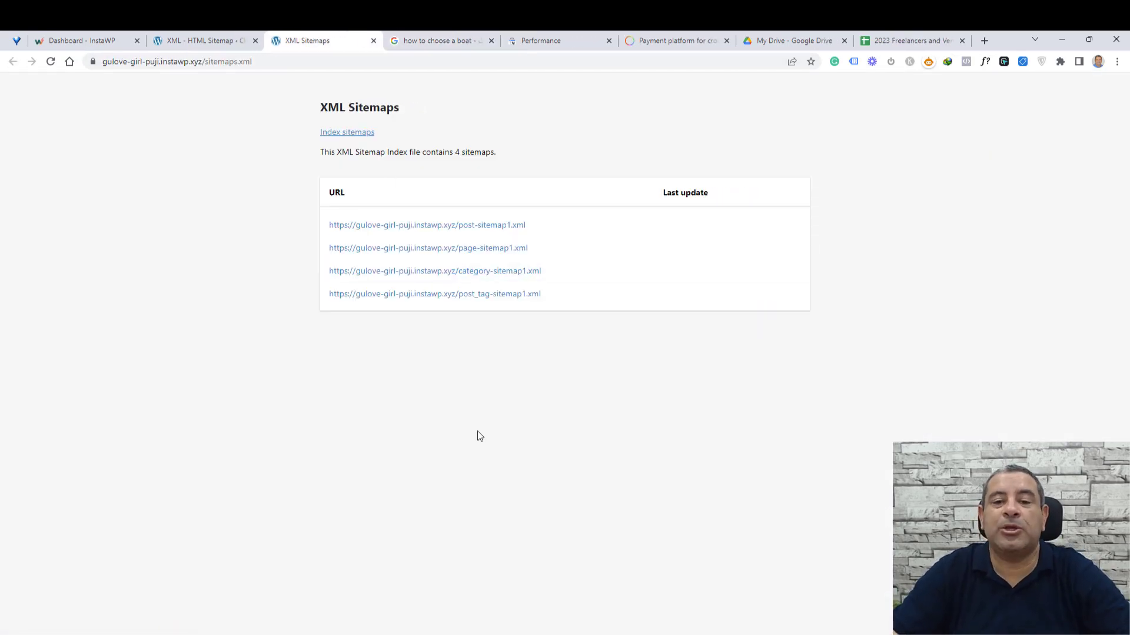
{"action": "left_click_drag", "start_coordinate": [542, 225], "coordinate": [329, 231]}
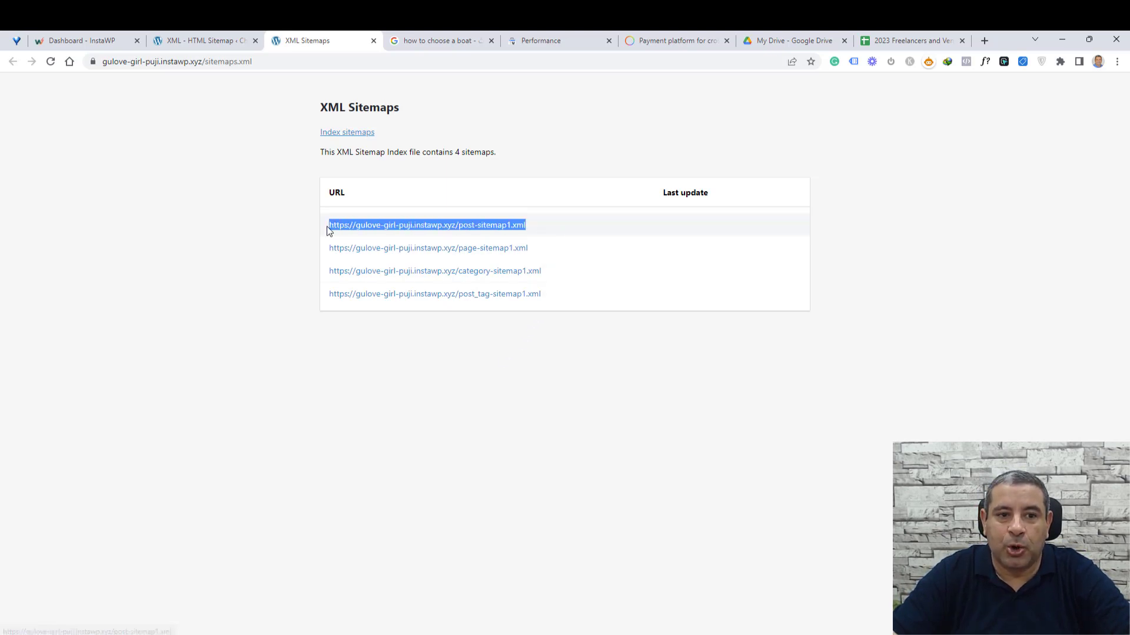
{"action": "left_click", "coordinate": [304, 65]}
{"action": "key", "text": "ctrl+c"}
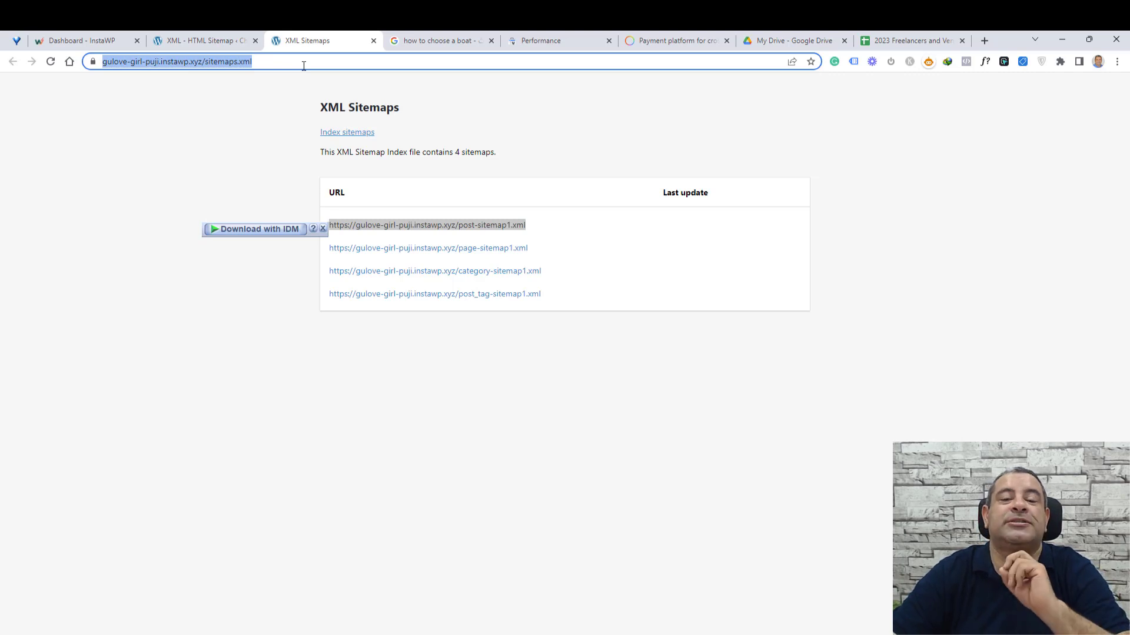
{"action": "left_click", "coordinate": [557, 36]}
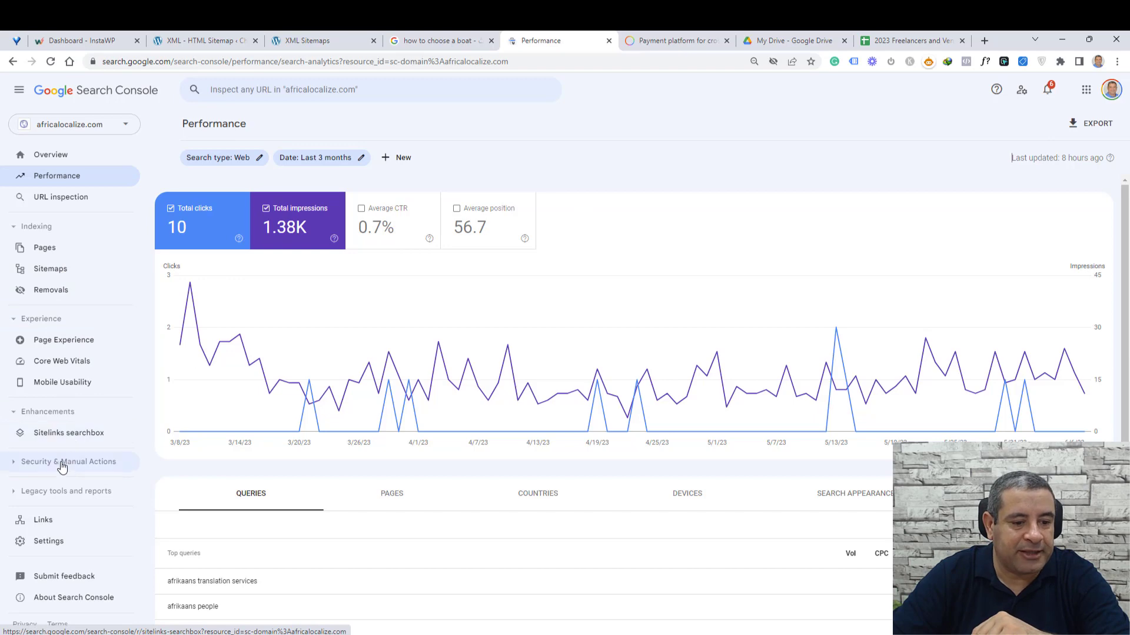
{"action": "left_click", "coordinate": [50, 269]}
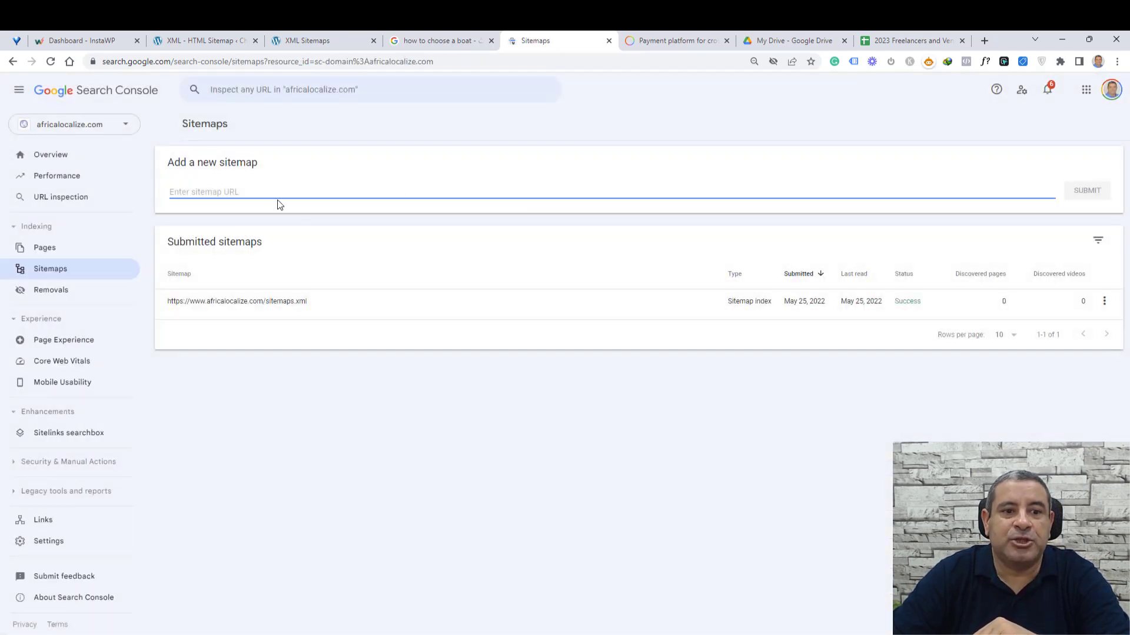
{"action": "left_click", "coordinate": [306, 38]}
{"action": "left_click", "coordinate": [275, 62]}
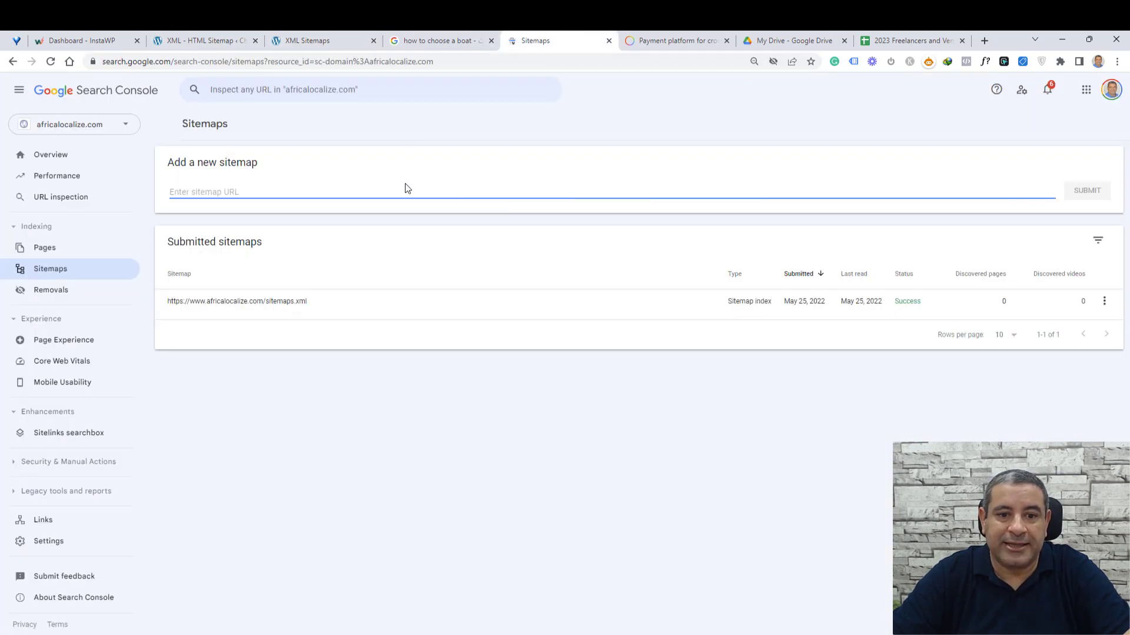
{"action": "key", "text": "ctrl+v"}
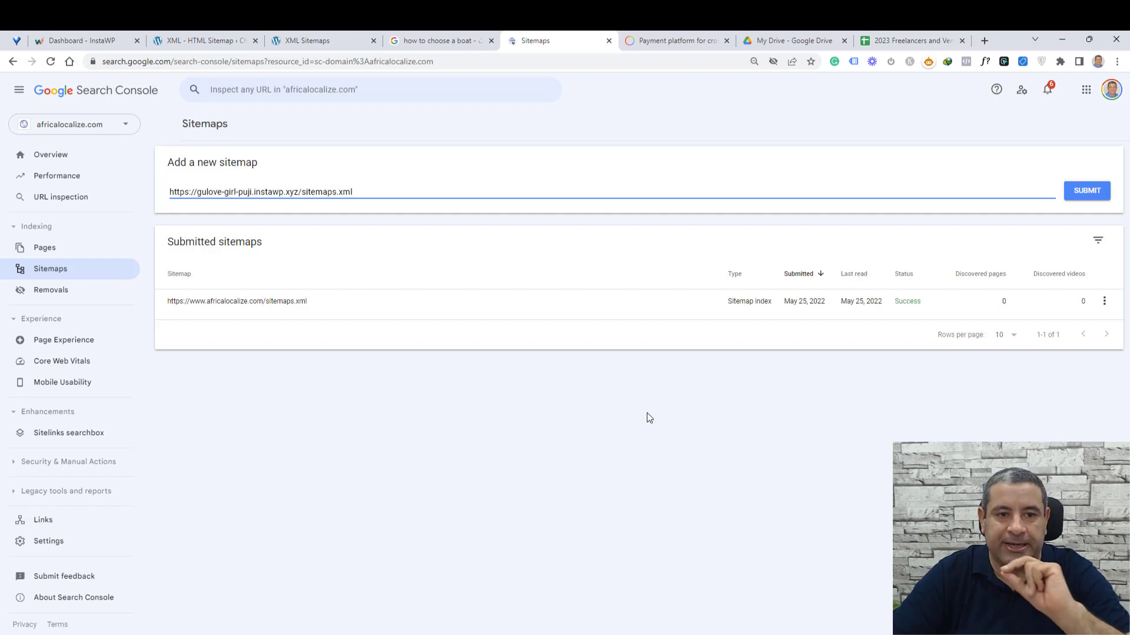
Step: Return to the XML - HTML Sitemap settings and review the XML, image, author and HTML sitemap options
{"action": "left_click", "coordinate": [309, 40]}
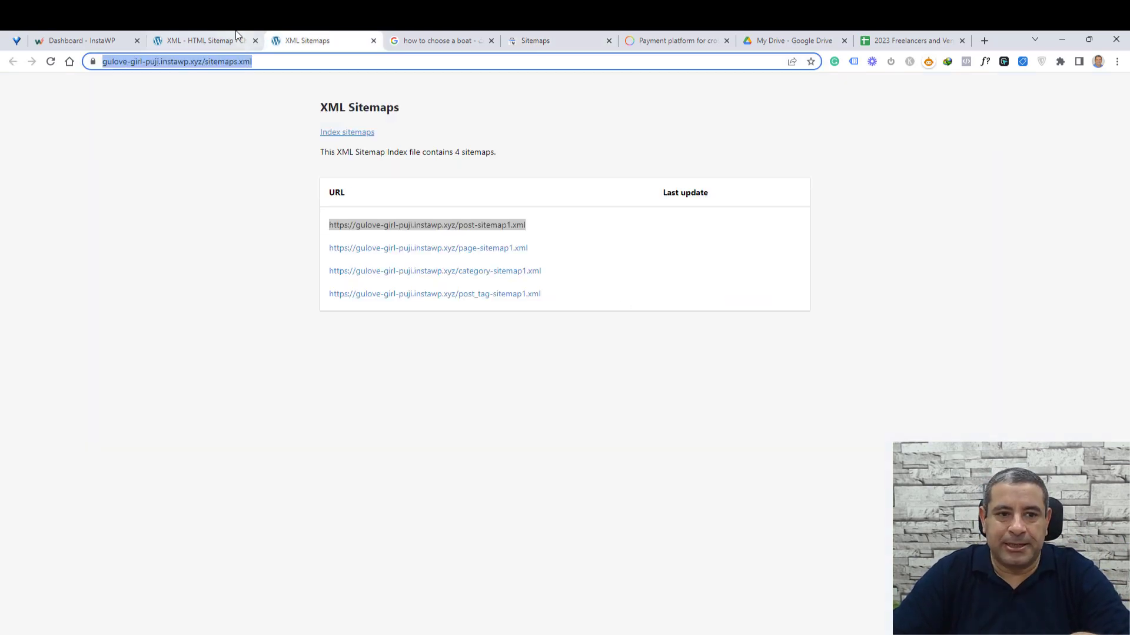
{"action": "left_click", "coordinate": [212, 40]}
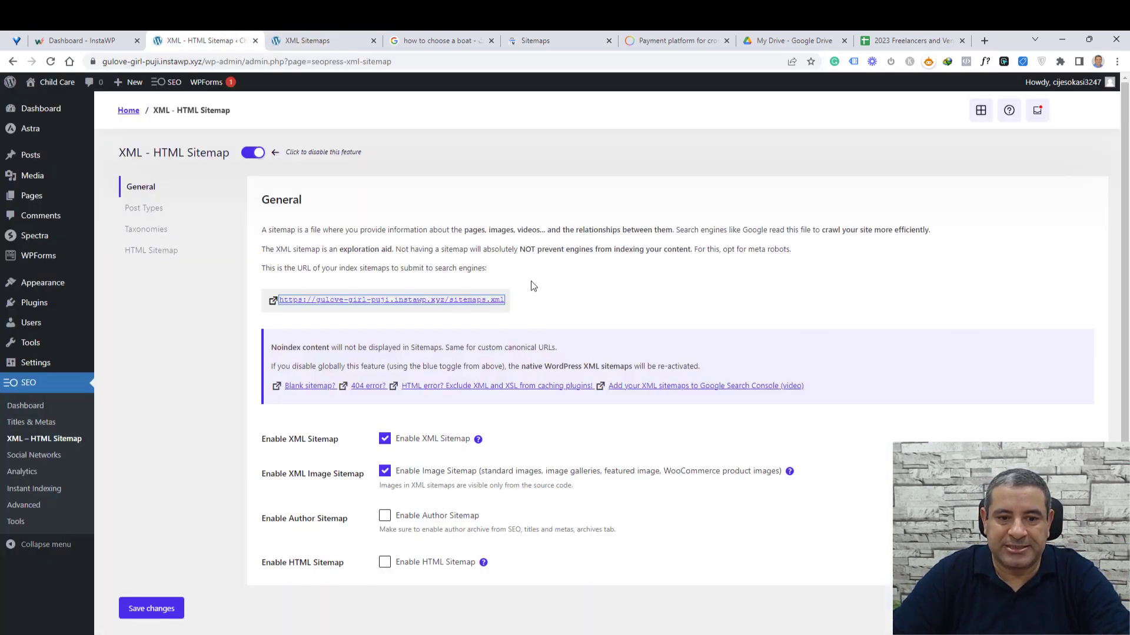
{"action": "scroll", "coordinate": [482, 292], "scroll_direction": "down", "scroll_amount": 1}
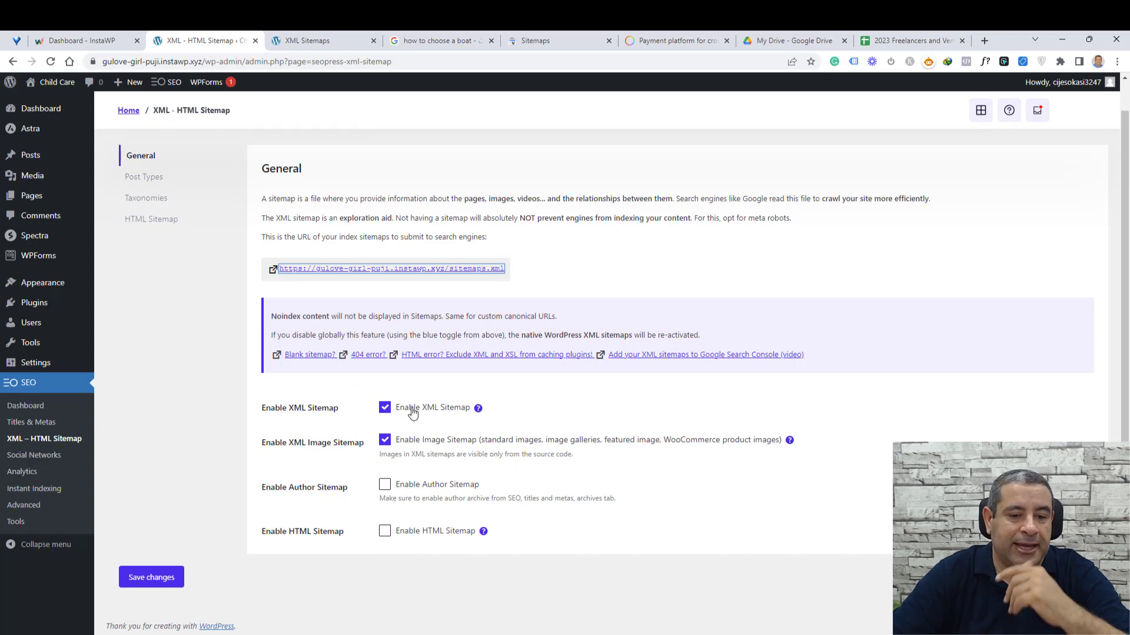
Step: Open the Social Networks settings and review the Knowledge Graph fields, including the person or organization choices
{"action": "left_click", "coordinate": [51, 456]}
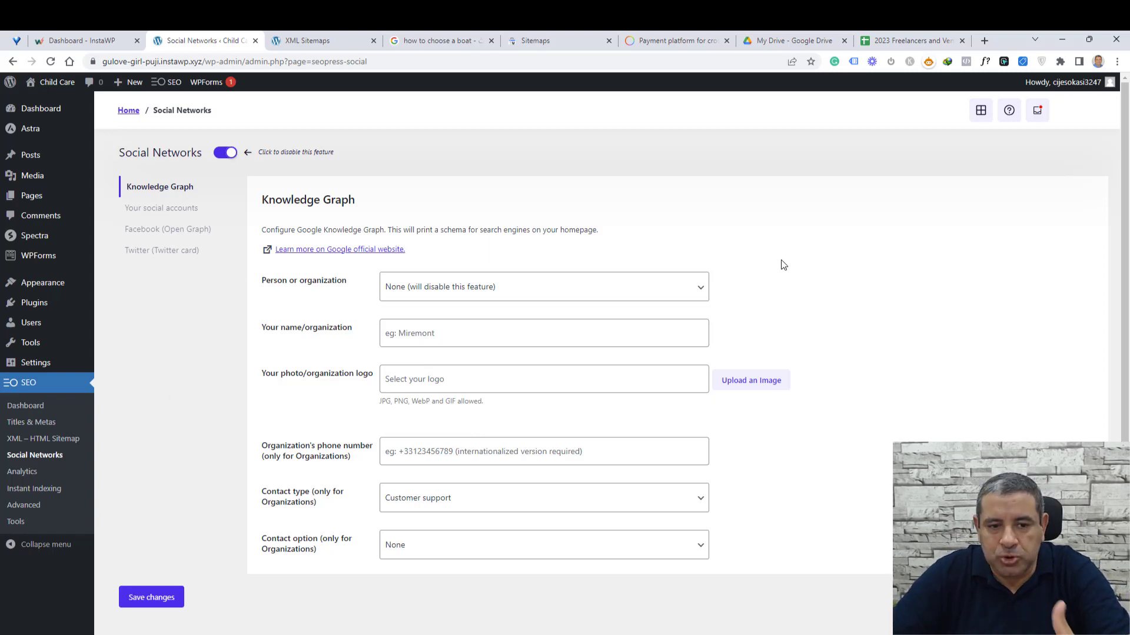
{"action": "scroll", "coordinate": [784, 266], "scroll_direction": "down", "scroll_amount": 1}
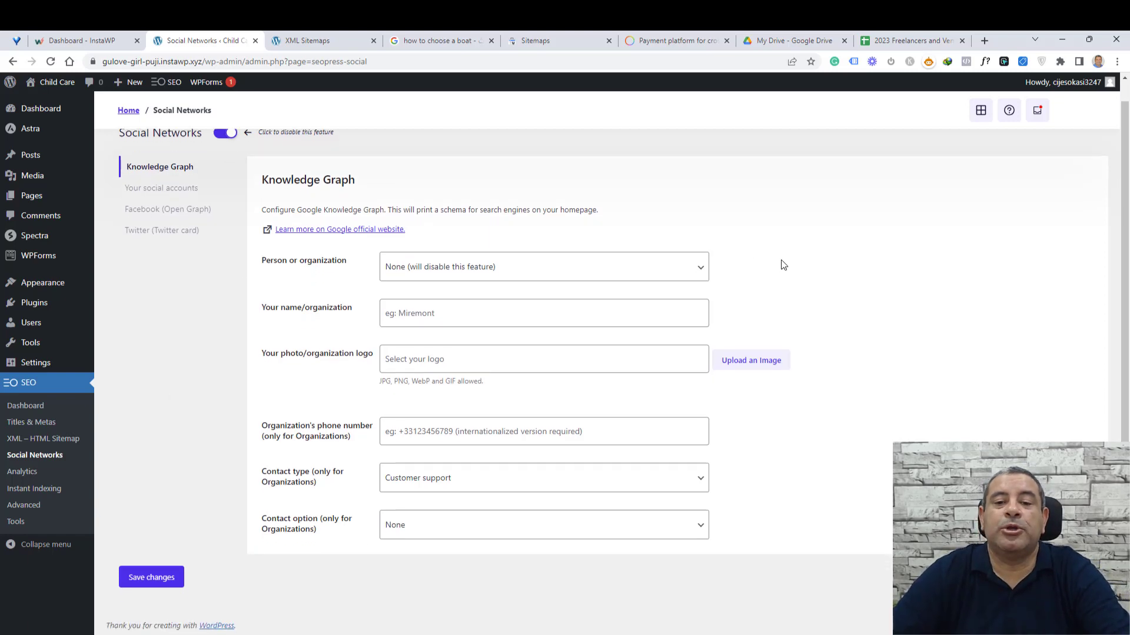
{"action": "left_click", "coordinate": [517, 268]}
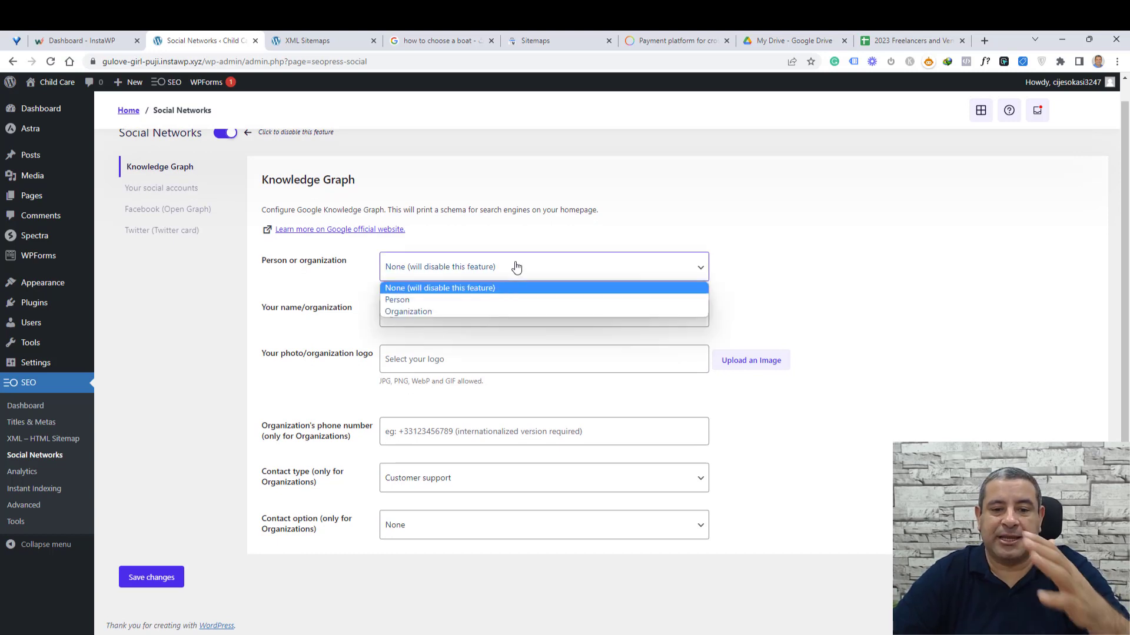
{"action": "left_click", "coordinate": [792, 258]}
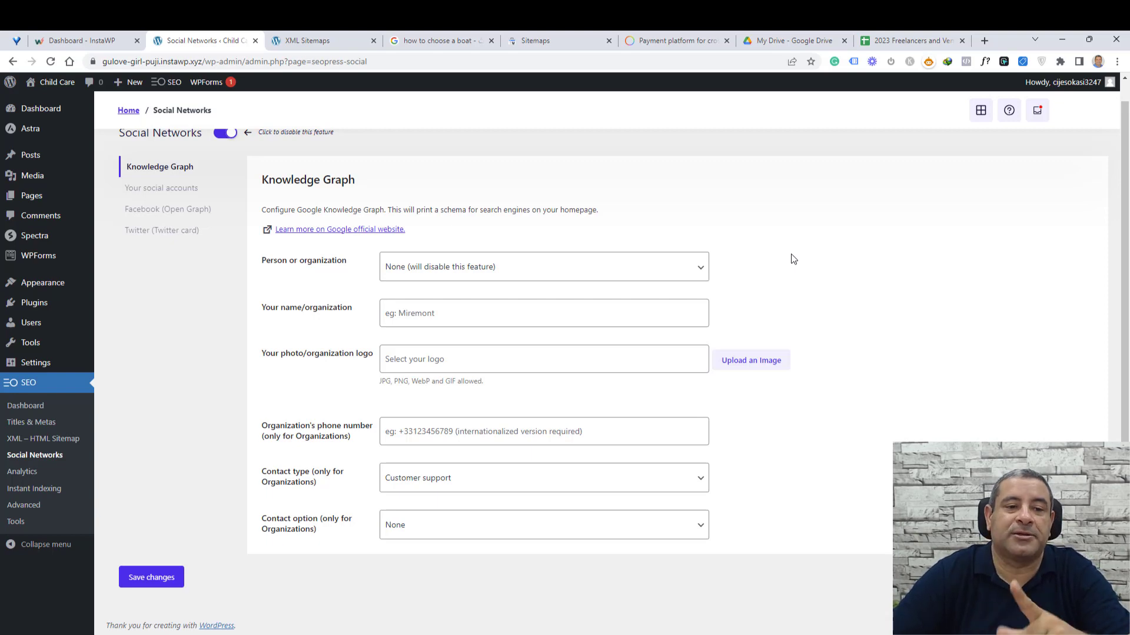
Step: Review the social accounts, Facebook Open Graph and Twitter card settings in Social Networks
{"action": "left_click", "coordinate": [165, 189]}
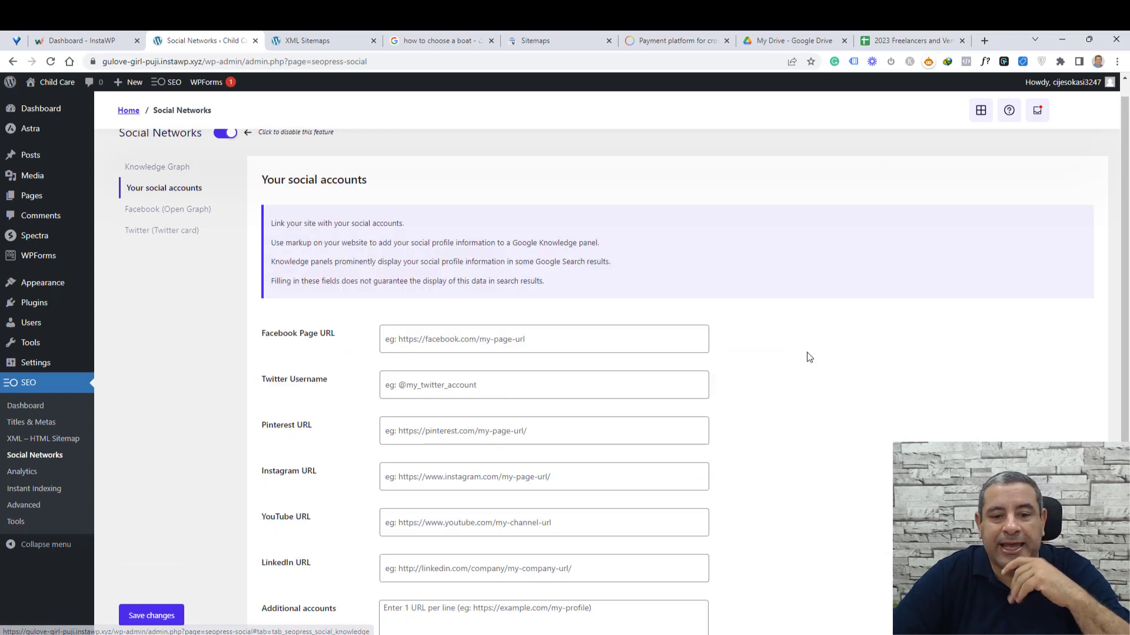
{"action": "scroll", "coordinate": [808, 356], "scroll_direction": "down", "scroll_amount": 2}
{"action": "scroll", "coordinate": [171, 235], "scroll_direction": "up", "scroll_amount": 2}
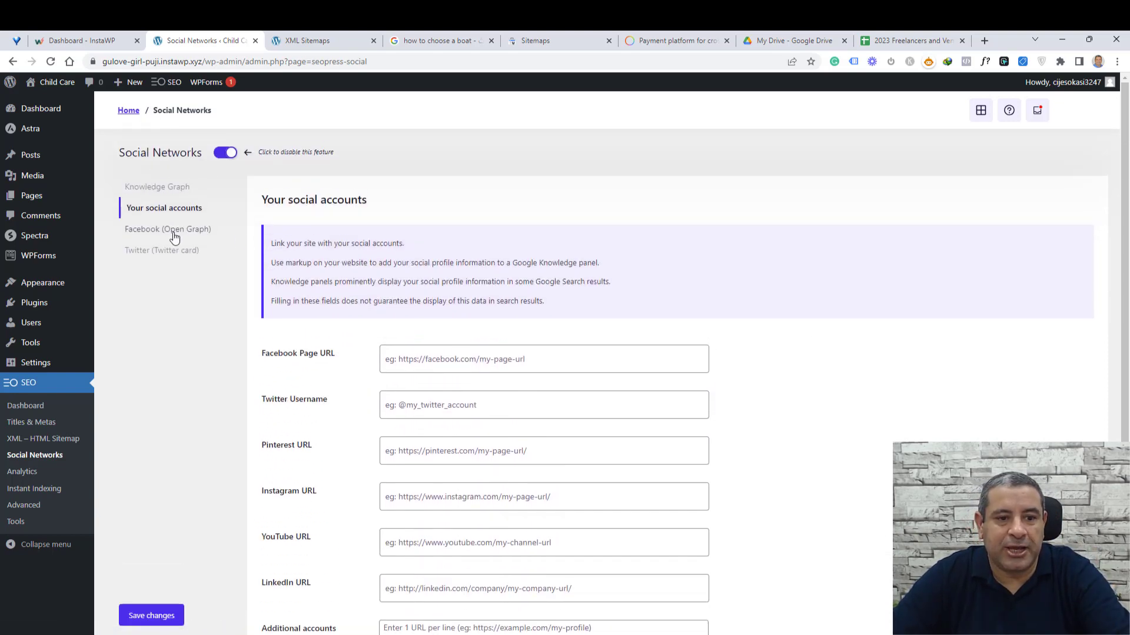
{"action": "left_click", "coordinate": [171, 229]}
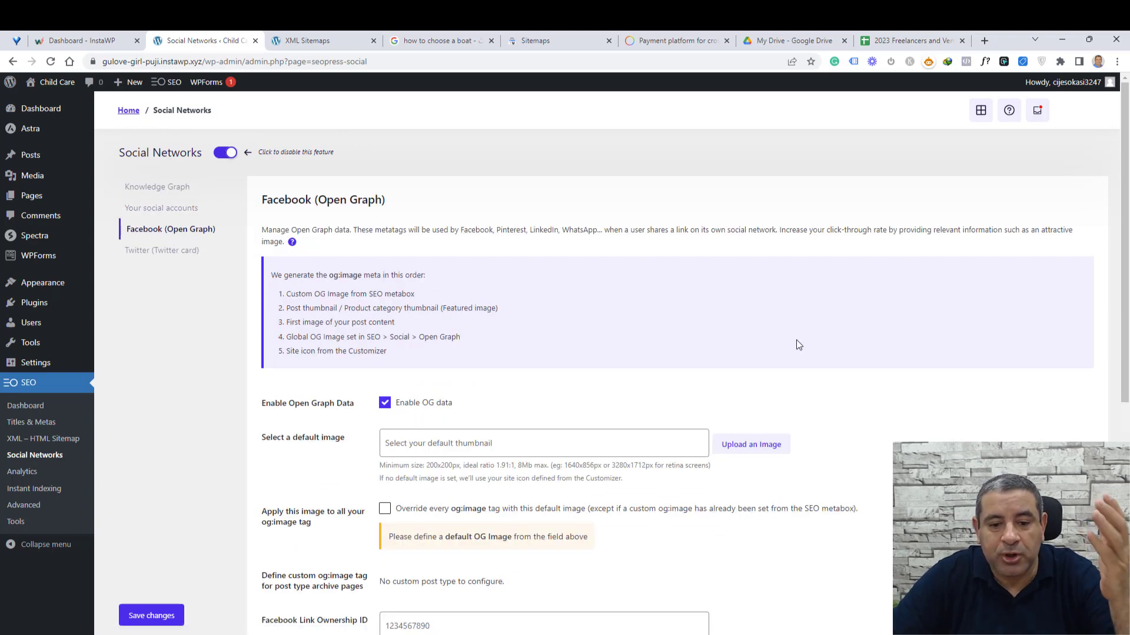
{"action": "left_click", "coordinate": [182, 259]}
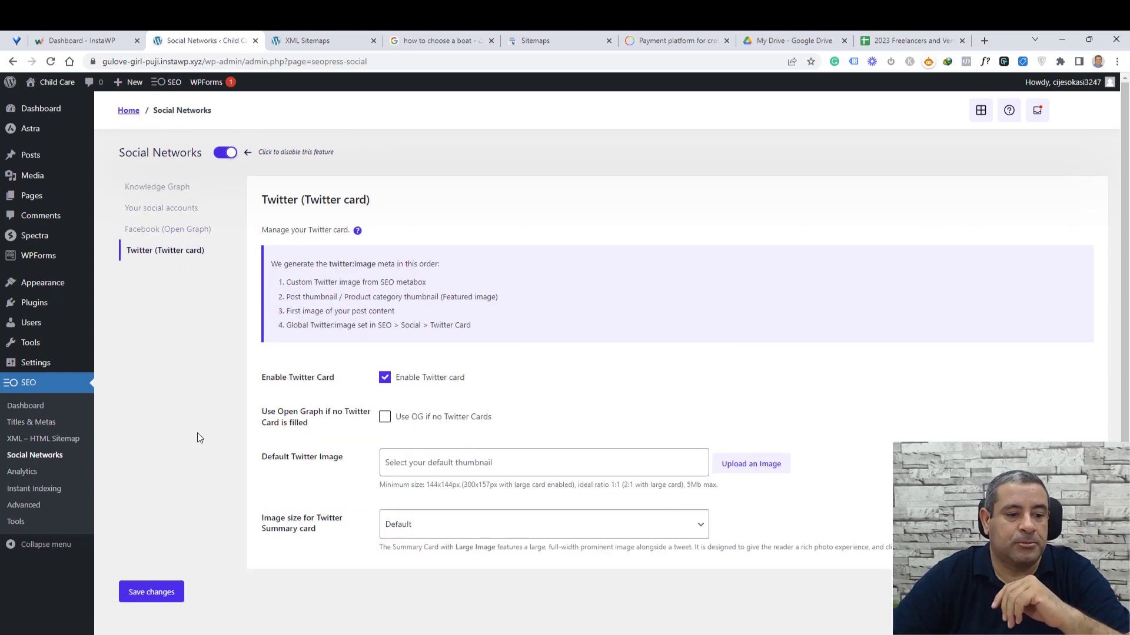
Step: Open the Analytics settings and review the Google Analytics and Cookie bar / GDPR options
{"action": "left_click", "coordinate": [33, 478]}
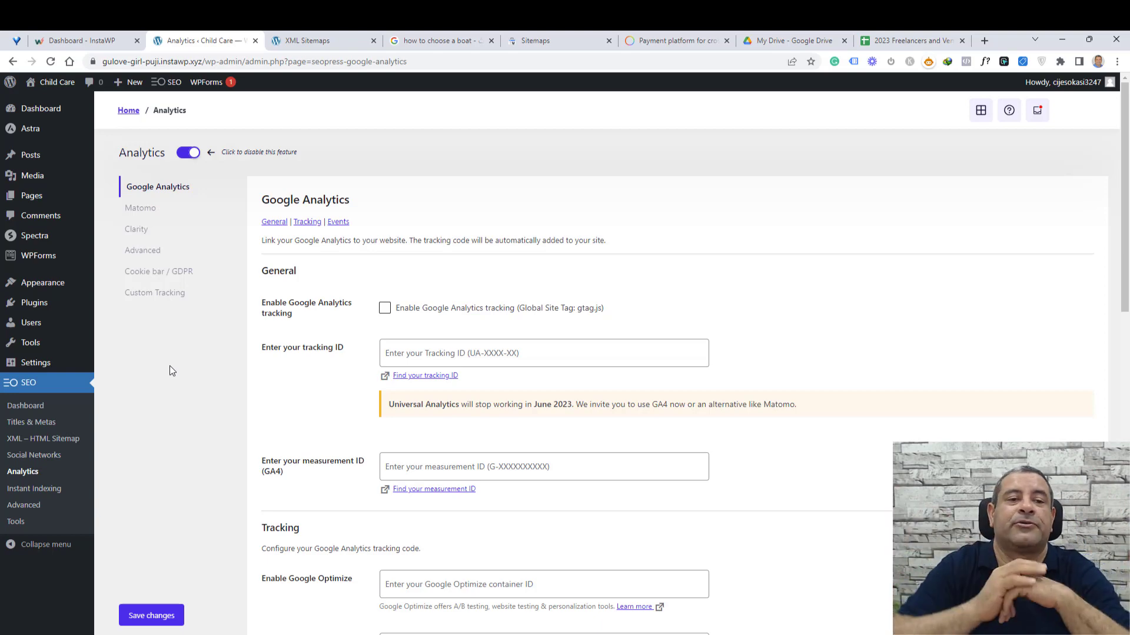
{"action": "left_click", "coordinate": [160, 272]}
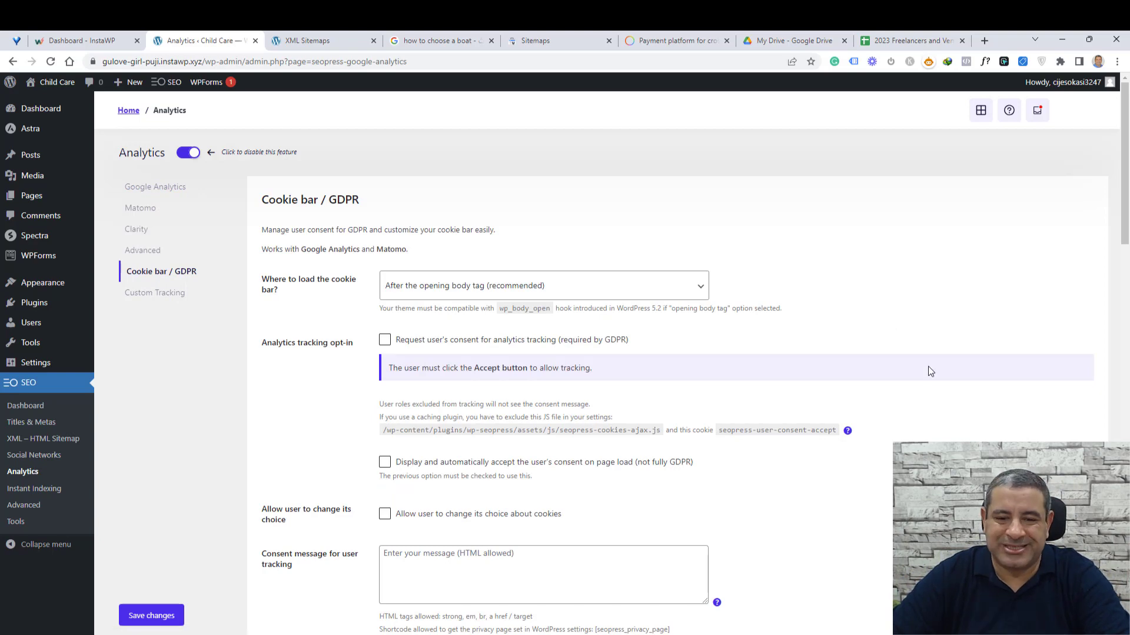
{"action": "scroll", "coordinate": [929, 371], "scroll_direction": "down", "scroll_amount": 4}
{"action": "scroll", "coordinate": [929, 371], "scroll_direction": "up", "scroll_amount": 4}
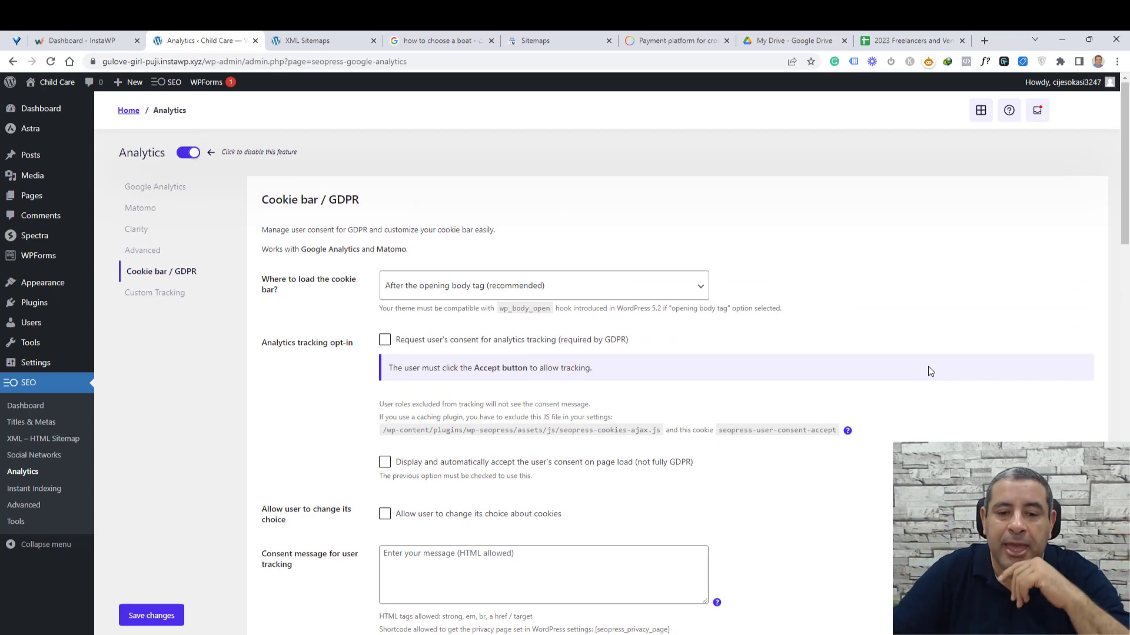
{"action": "scroll", "coordinate": [929, 371], "scroll_direction": "down", "scroll_amount": 4}
{"action": "scroll", "coordinate": [929, 371], "scroll_direction": "down", "scroll_amount": 11}
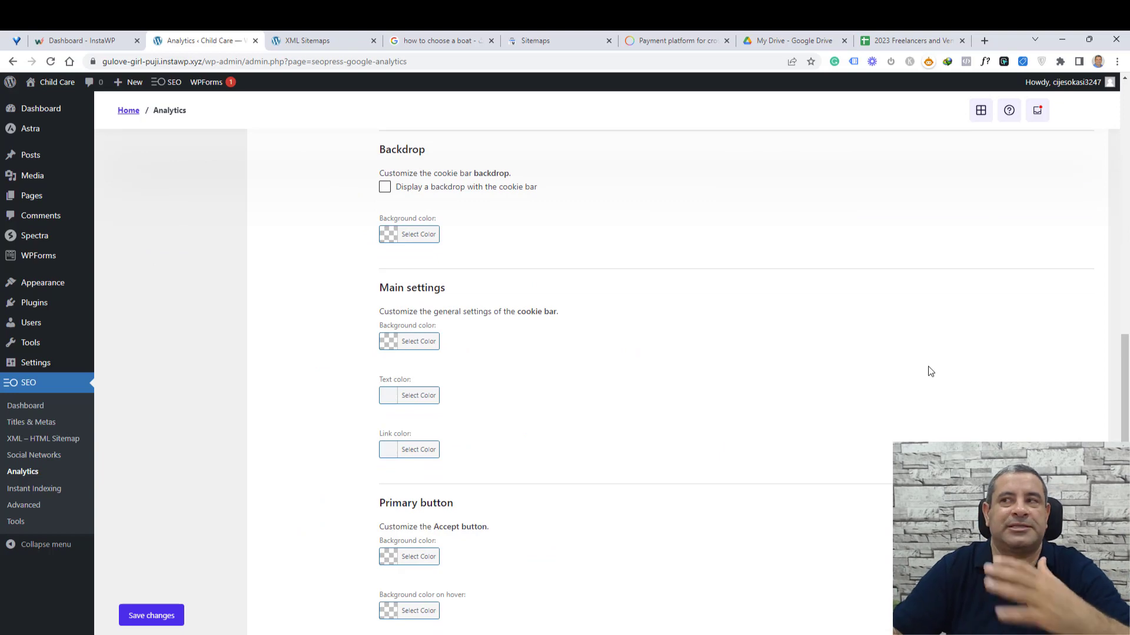
{"action": "scroll", "coordinate": [930, 371], "scroll_direction": "up", "scroll_amount": 15}
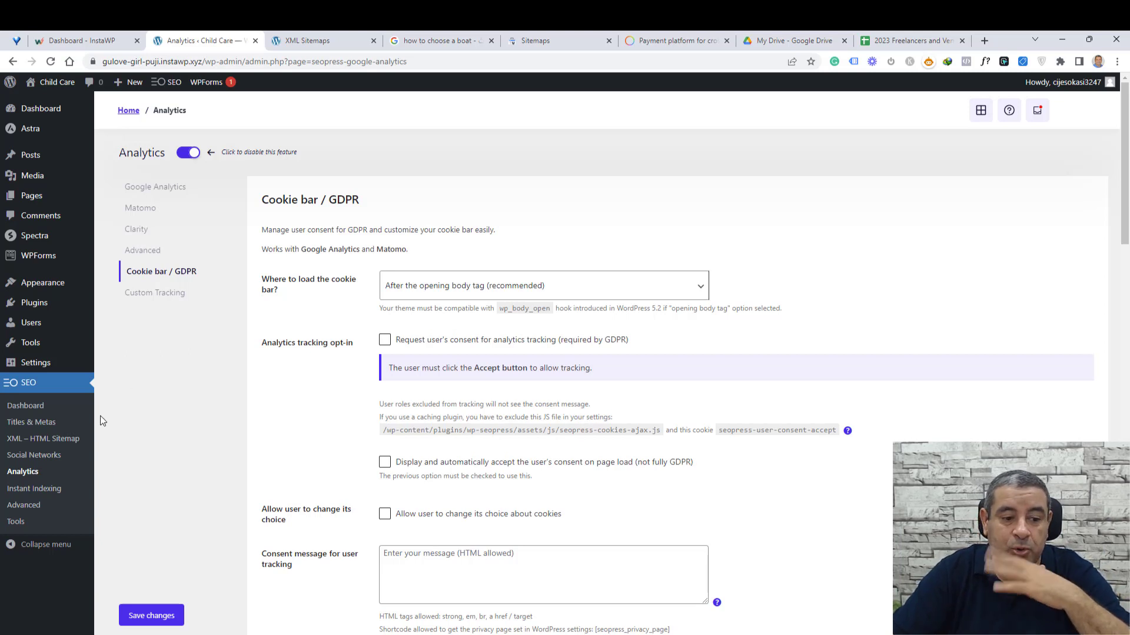
Step: Open the Instant Indexing settings and review the general URL submission options and the Google and Bing API key settings
{"action": "left_click", "coordinate": [35, 489]}
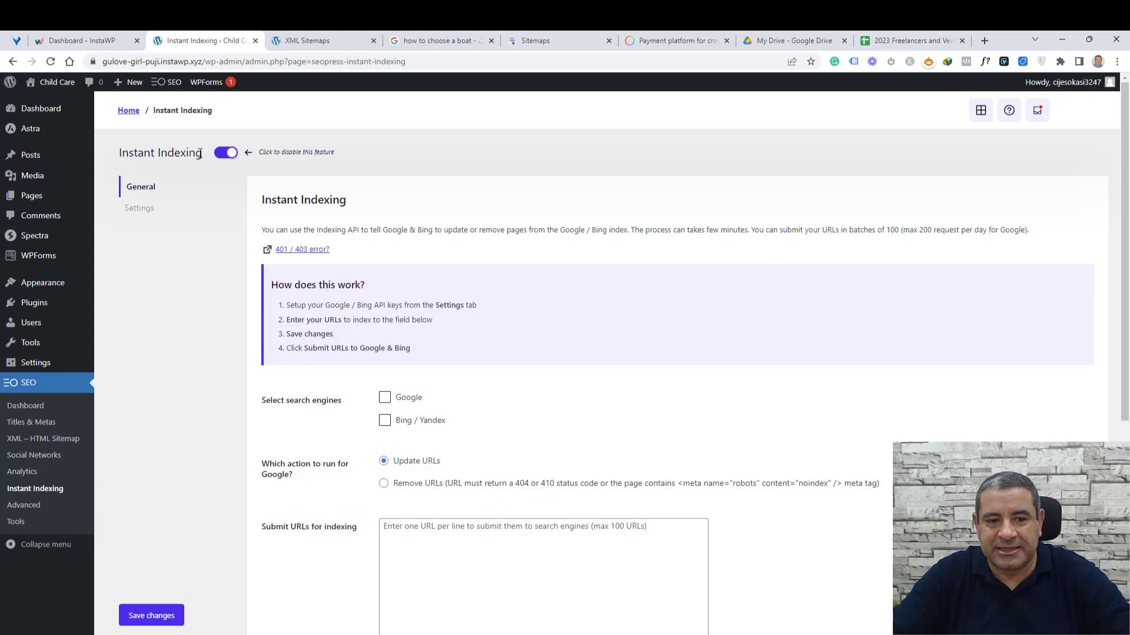
{"action": "scroll", "coordinate": [512, 290], "scroll_direction": "down", "scroll_amount": 6}
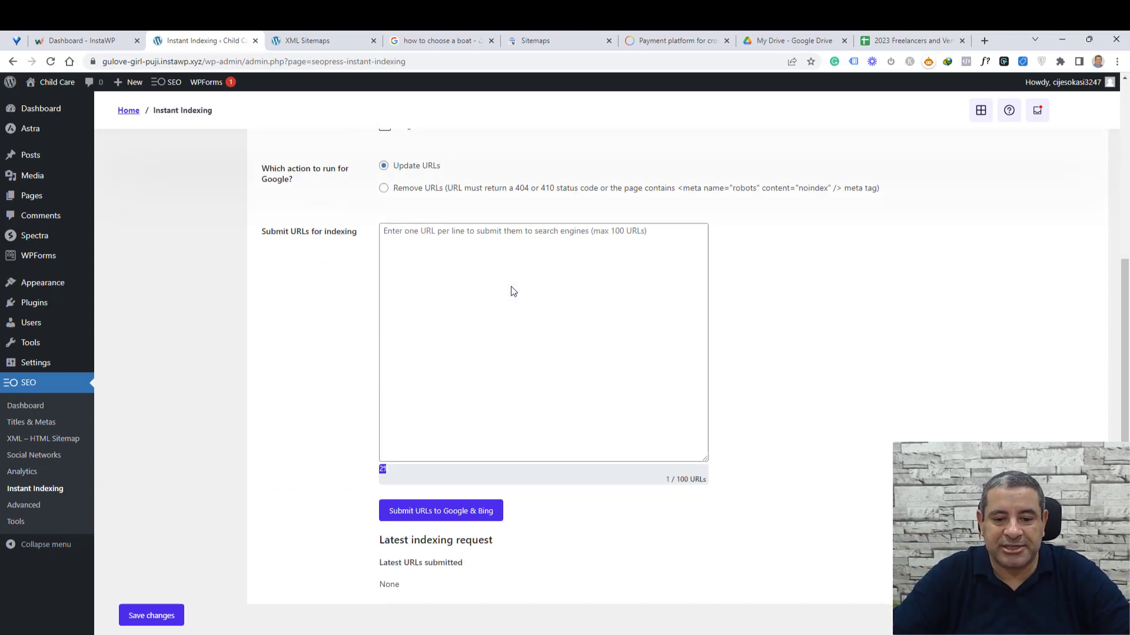
{"action": "scroll", "coordinate": [300, 383], "scroll_direction": "up", "scroll_amount": 3}
{"action": "scroll", "coordinate": [300, 383], "scroll_direction": "up", "scroll_amount": 1}
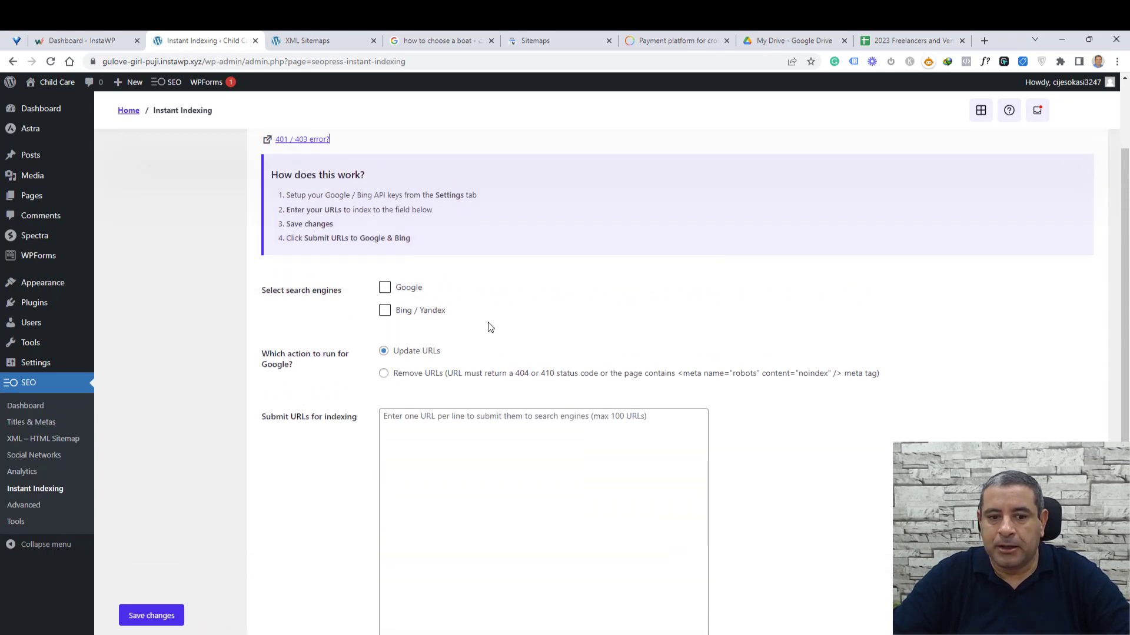
{"action": "scroll", "coordinate": [489, 326], "scroll_direction": "up", "scroll_amount": 1}
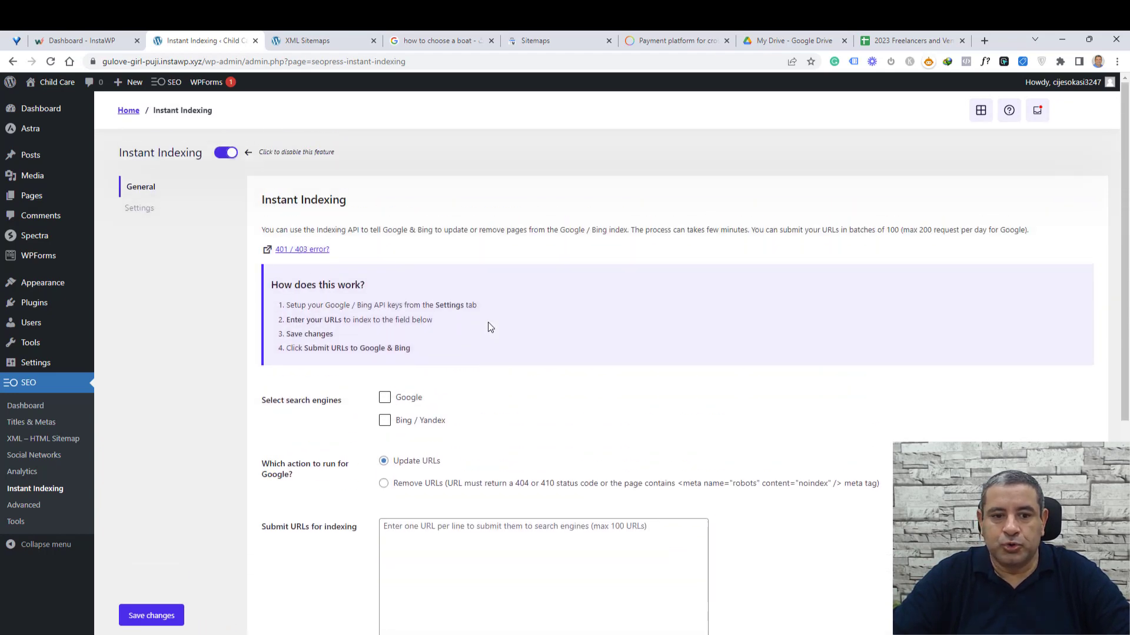
{"action": "left_click", "coordinate": [136, 209]}
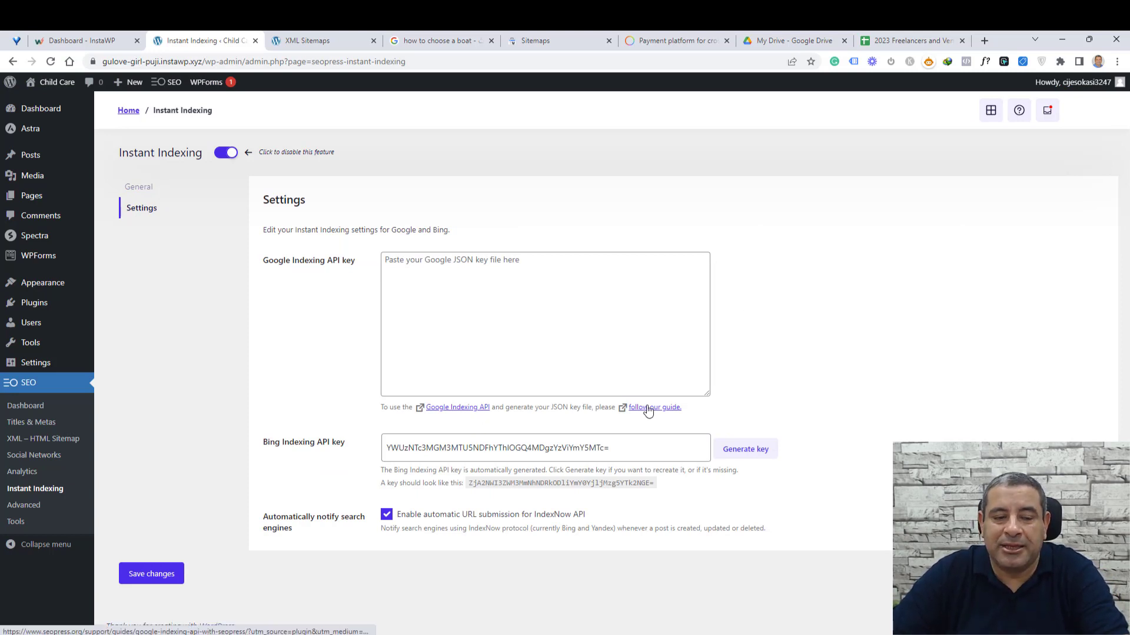
Step: In the general Instant Indexing options, enable Google and Bing / Yandex as search engines, then disable Bing / Yandex again
{"action": "left_click", "coordinate": [170, 189]}
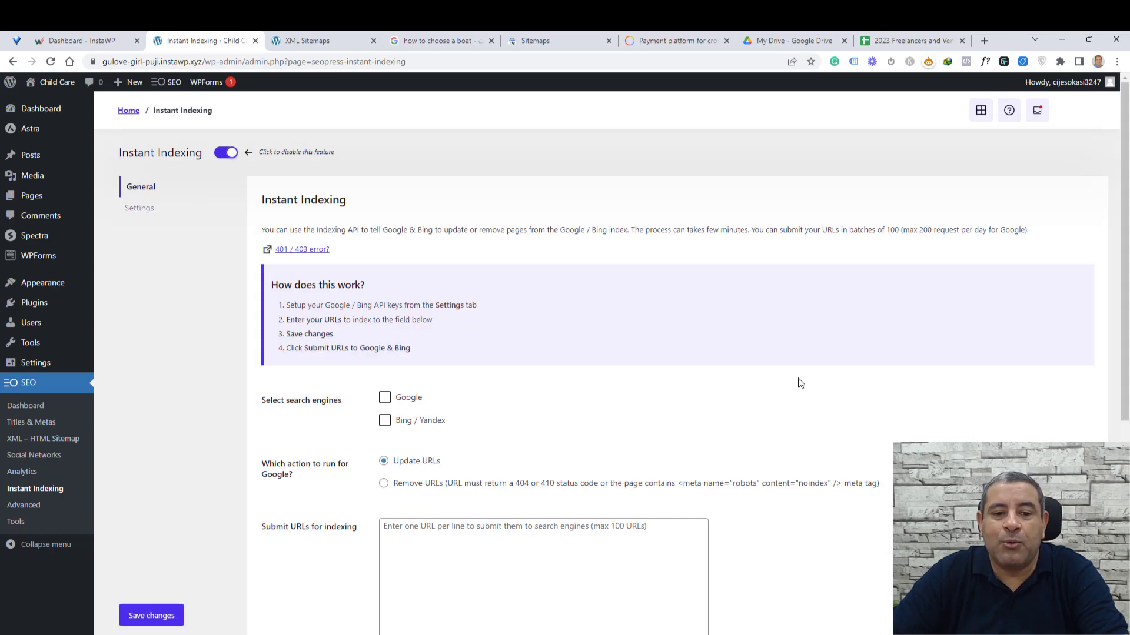
{"action": "left_click", "coordinate": [388, 399]}
{"action": "left_click", "coordinate": [385, 420]}
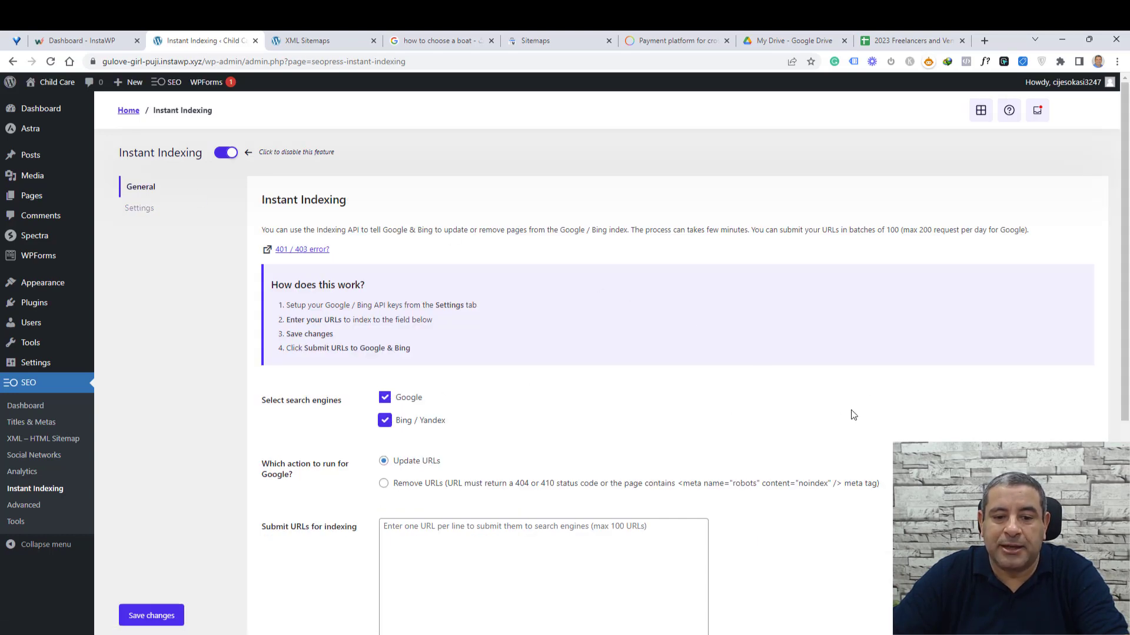
{"action": "scroll", "coordinate": [887, 405], "scroll_direction": "down", "scroll_amount": 2}
{"action": "left_click", "coordinate": [385, 303]}
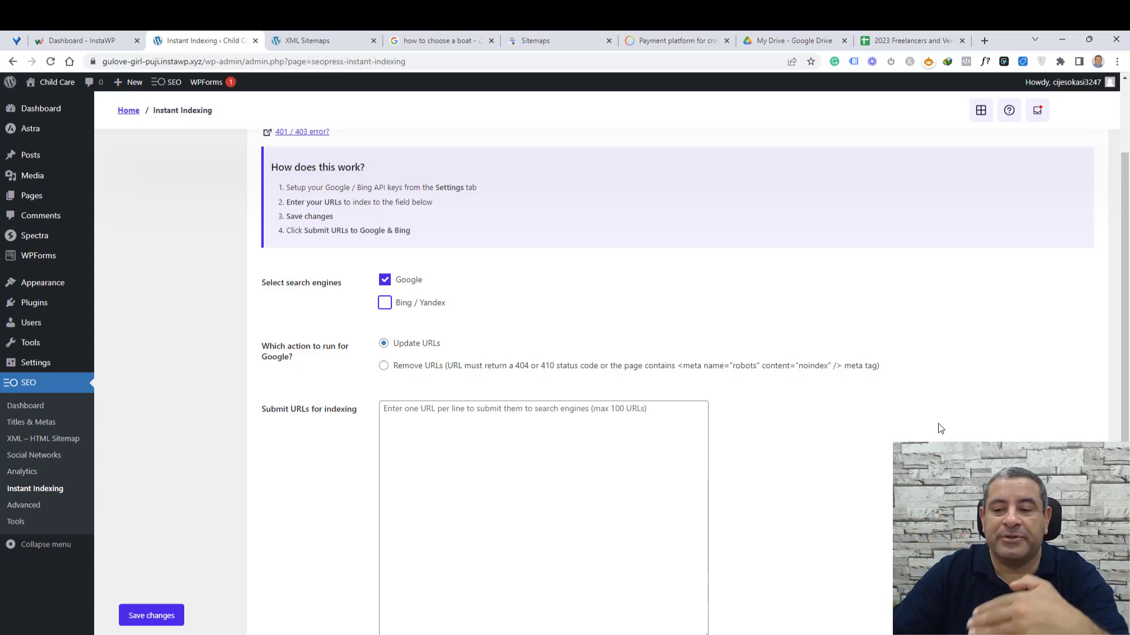
Step: Review the Image SEO options in the Advanced settings and the plugin settings export and import options in the SEO Tools
{"action": "left_click", "coordinate": [25, 506]}
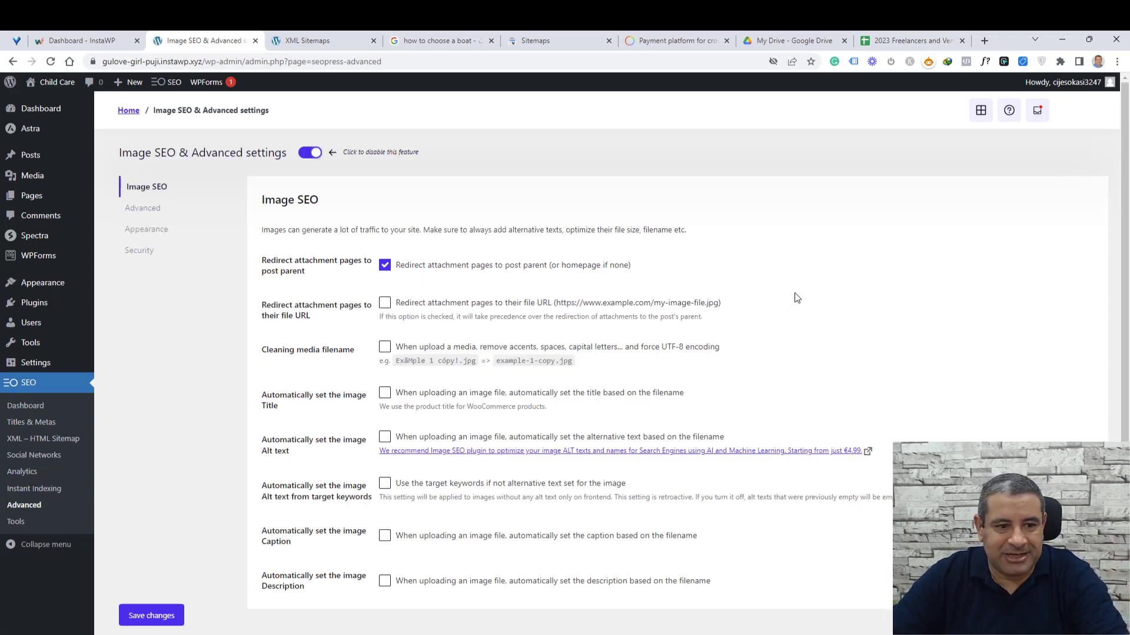
{"action": "scroll", "coordinate": [796, 297], "scroll_direction": "down", "scroll_amount": 1}
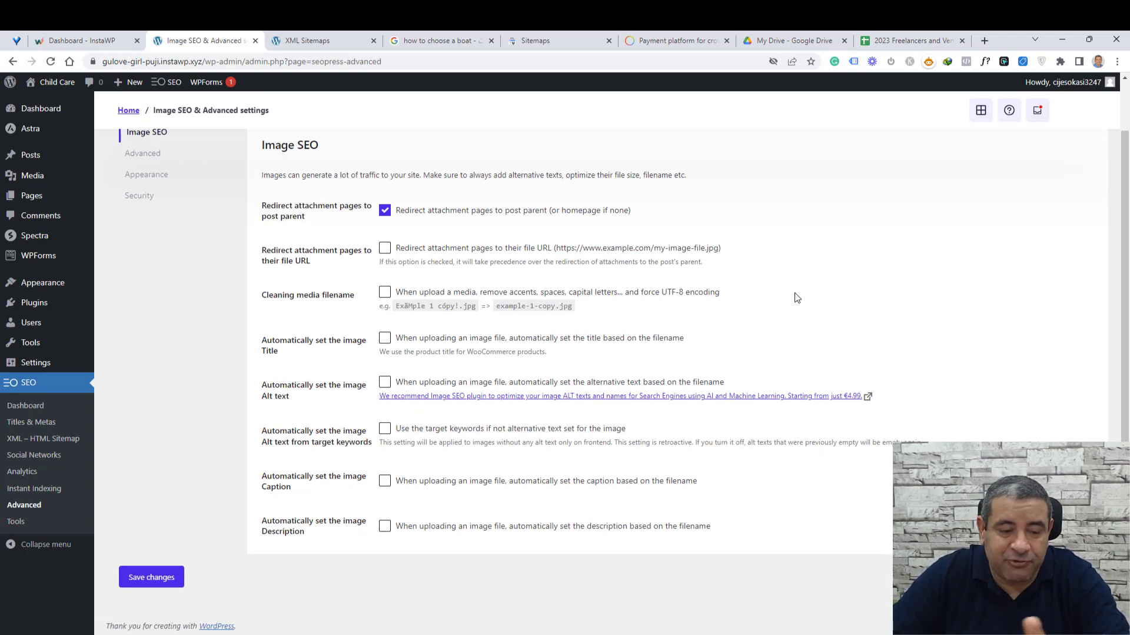
{"action": "left_click", "coordinate": [25, 525]}
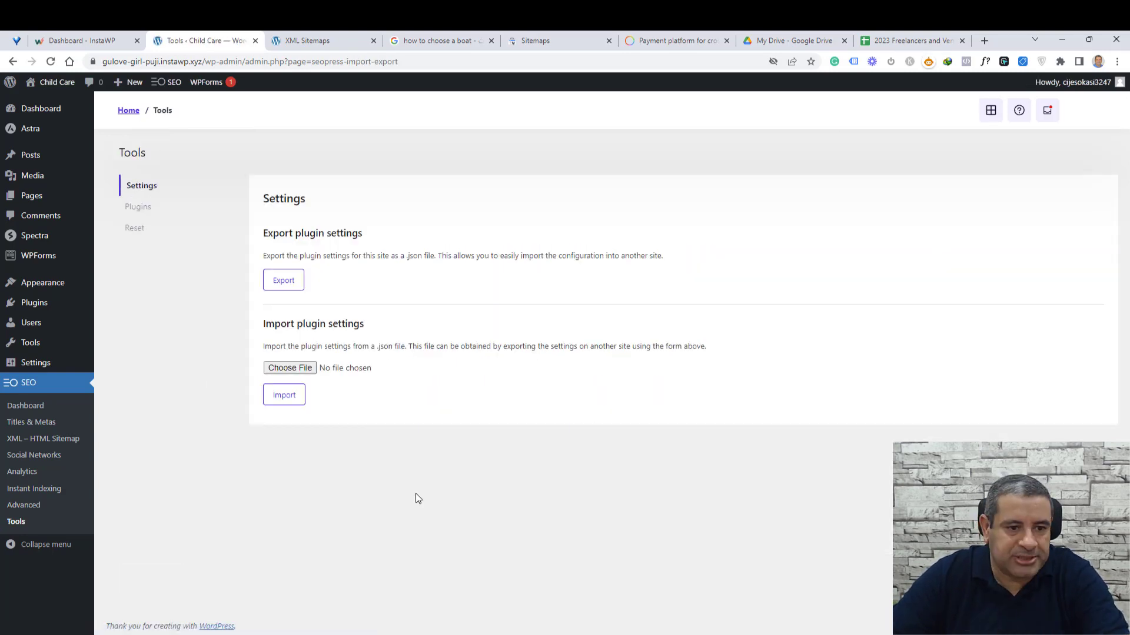
Step: Choose Yoast SEO as the plugin to import posts and terms metadata from, and review what the migration covers
{"action": "left_click", "coordinate": [142, 209]}
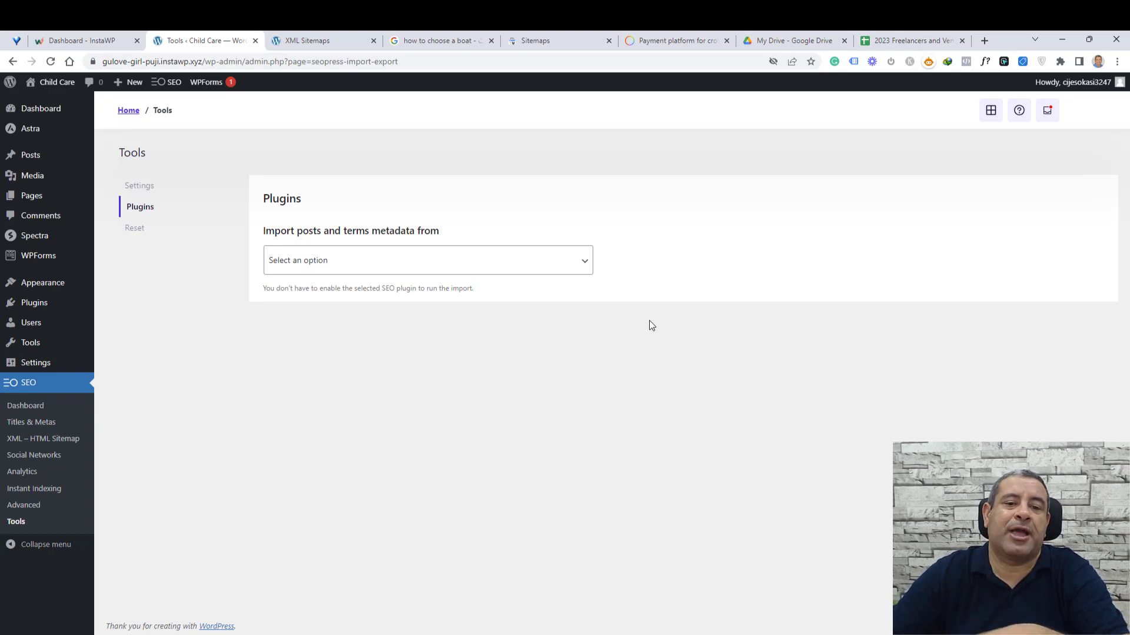
{"action": "left_click", "coordinate": [547, 257]}
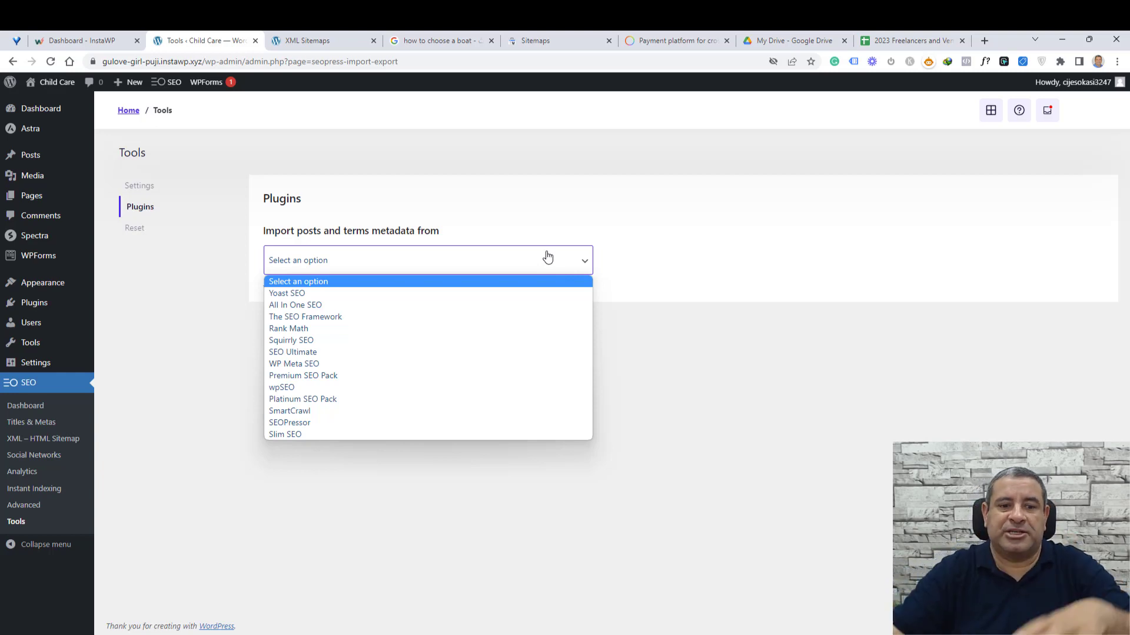
{"action": "left_click", "coordinate": [523, 293]}
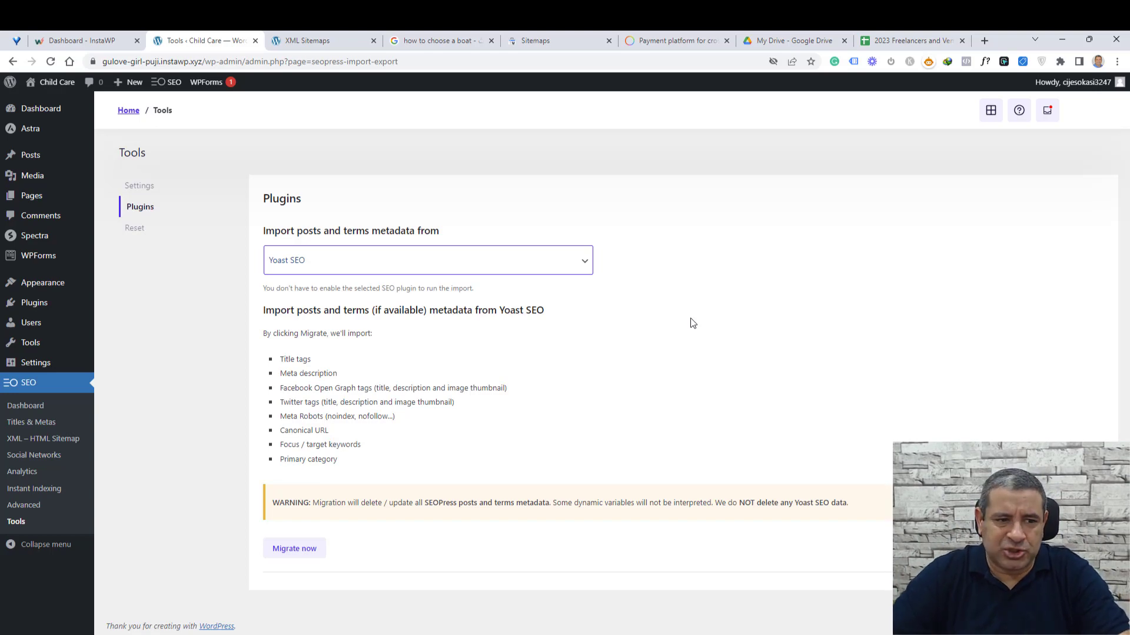
Step: Open the post "Taste-safe sensory nulla dignissim" for editing in a new browser tab and review its SEO title, meta description and content analysis fields
{"action": "left_click", "coordinate": [27, 156]}
{"action": "right_click", "coordinate": [136, 240]}
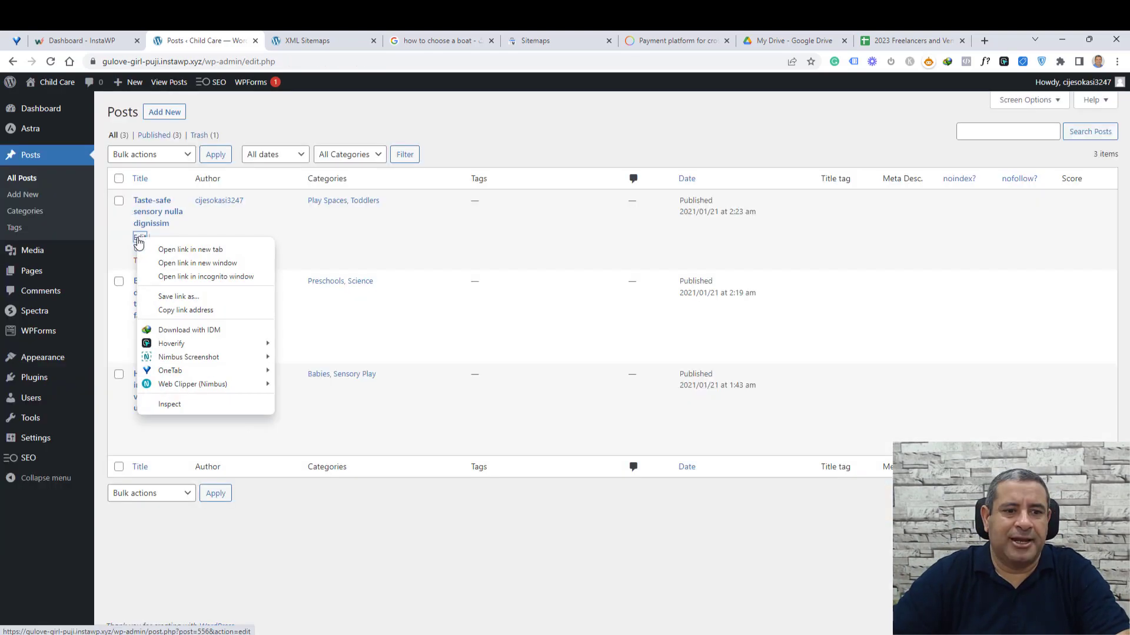
{"action": "left_click", "coordinate": [168, 249]}
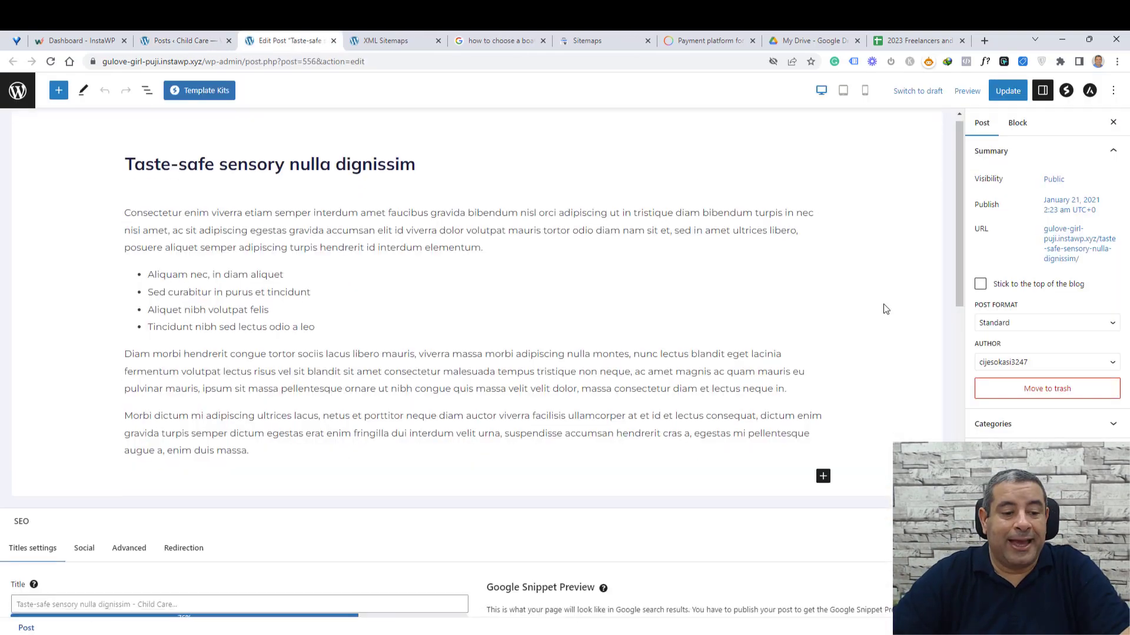
{"action": "scroll", "coordinate": [886, 309], "scroll_direction": "down", "scroll_amount": 5}
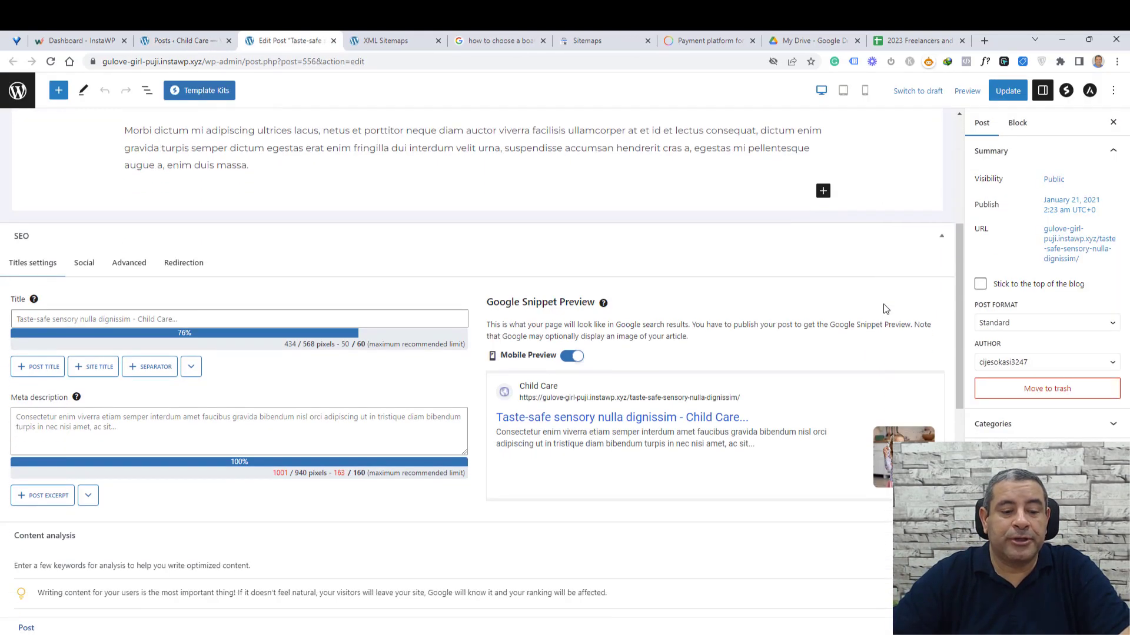
{"action": "scroll", "coordinate": [885, 309], "scroll_direction": "down", "scroll_amount": 4}
{"action": "scroll", "coordinate": [797, 323], "scroll_direction": "up", "scroll_amount": 4}
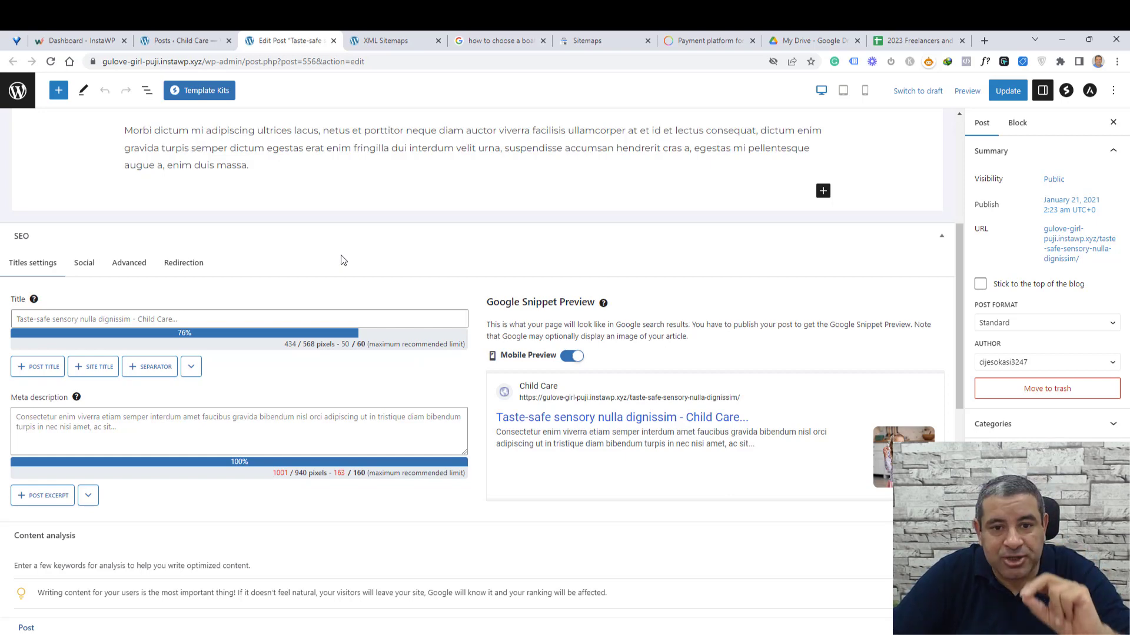
Step: Compare the post's Google snippet preview with the titles and descriptions in the Google results for "how to choose a boat"
{"action": "left_click", "coordinate": [521, 42]}
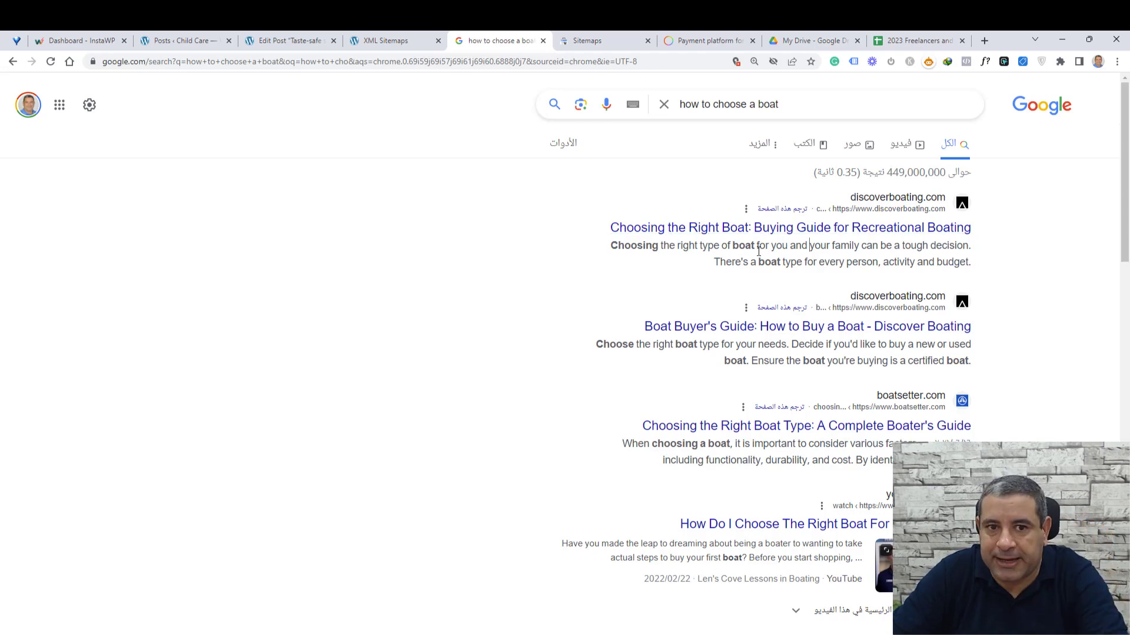
{"action": "left_click", "coordinate": [277, 36]}
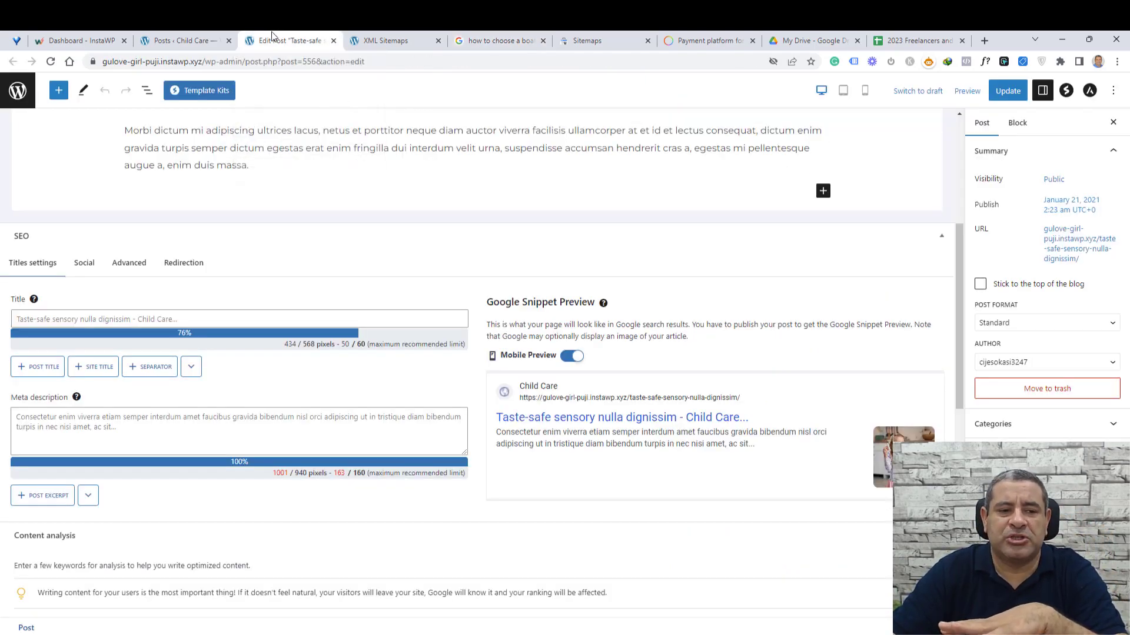
{"action": "left_click", "coordinate": [483, 36]}
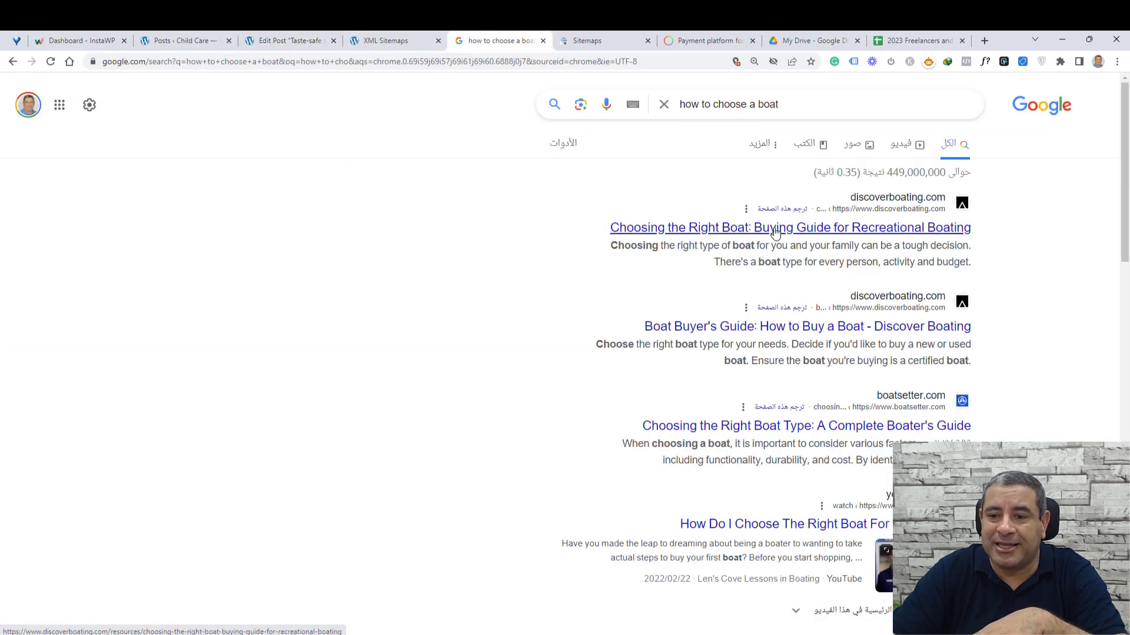
{"action": "left_click", "coordinate": [308, 40]}
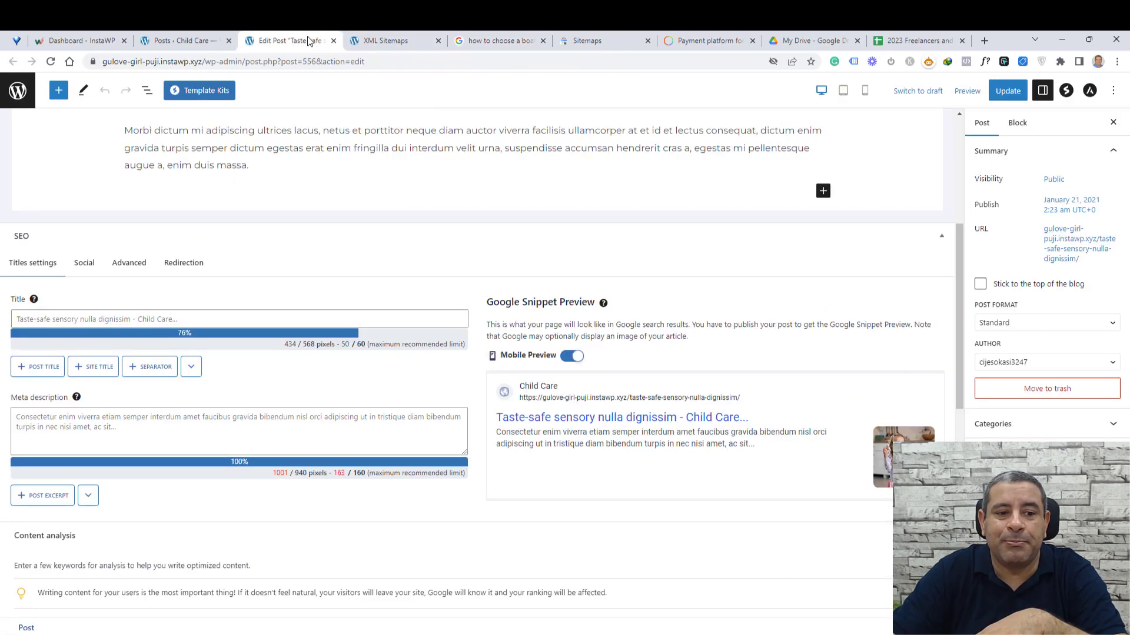
Step: Copy the post's headline "Taste-safe sensory nulla dignissim" into its SEO title field
{"action": "left_click", "coordinate": [187, 321]}
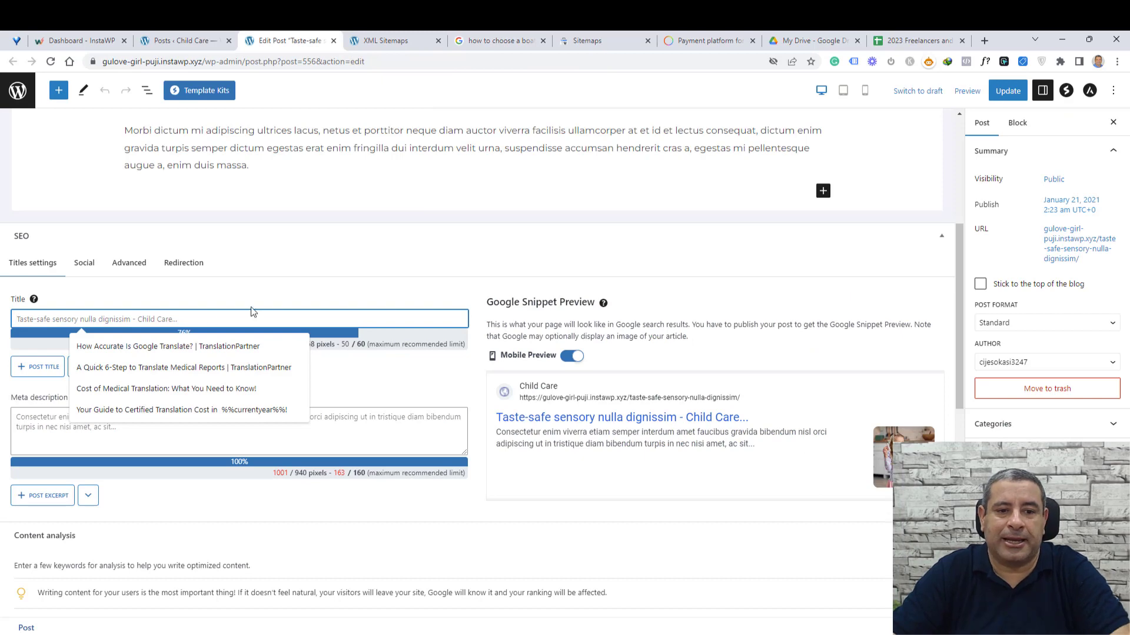
{"action": "scroll", "coordinate": [301, 295], "scroll_direction": "up", "scroll_amount": 5}
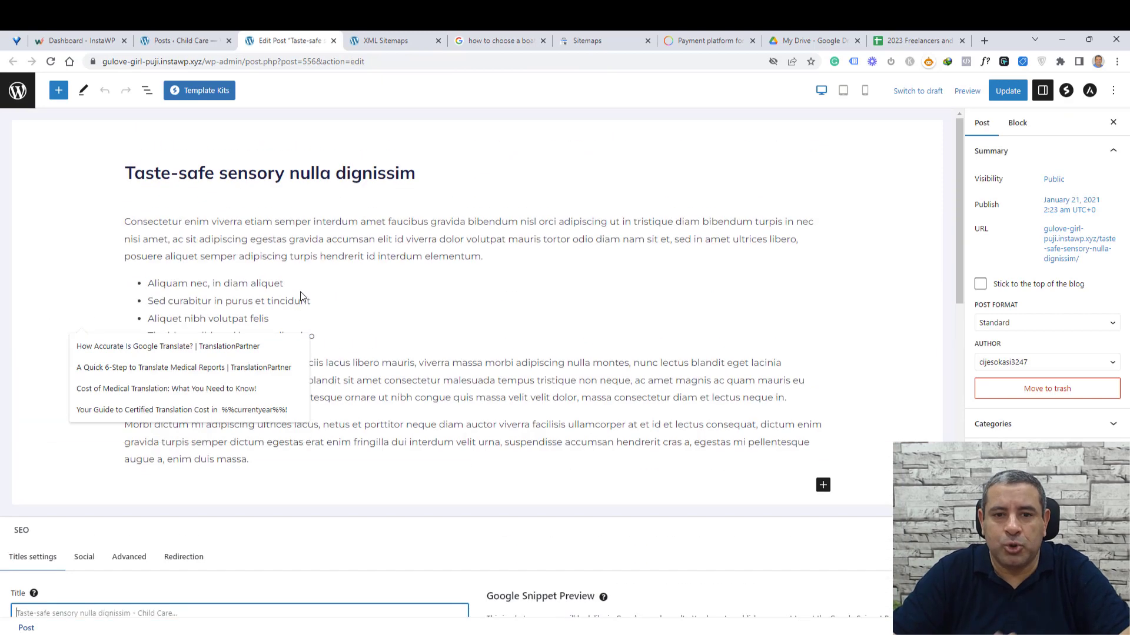
{"action": "triple_click", "coordinate": [347, 174]}
{"action": "key", "text": "ctrl+c"}
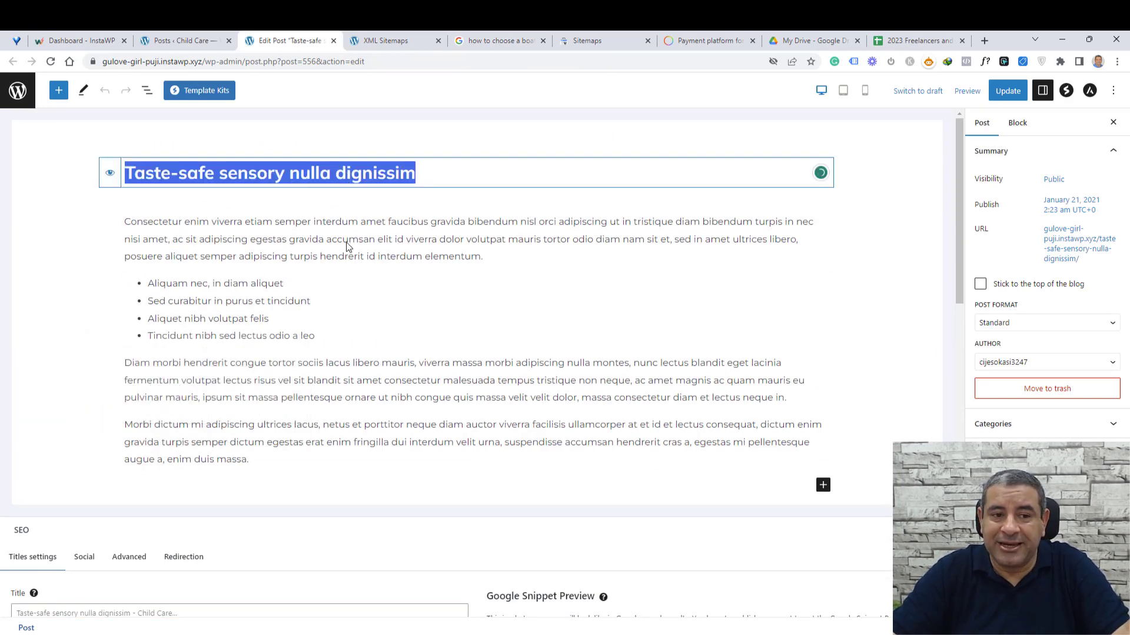
{"action": "scroll", "coordinate": [379, 386], "scroll_direction": "down", "scroll_amount": 6}
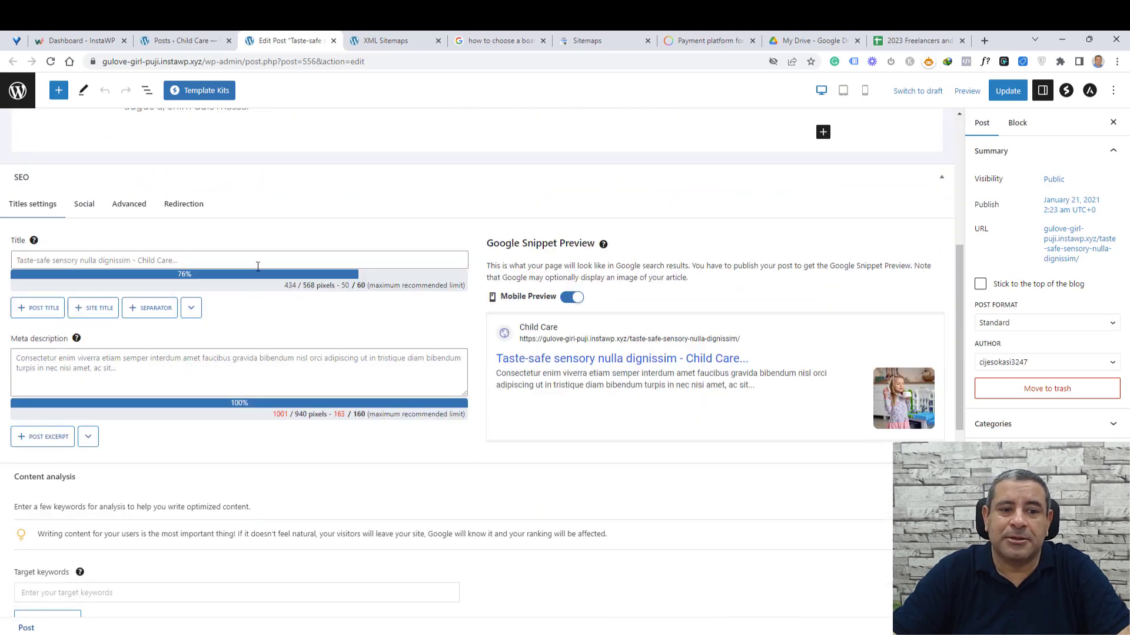
{"action": "left_click", "coordinate": [259, 261]}
{"action": "key", "text": "ctrl+v"}
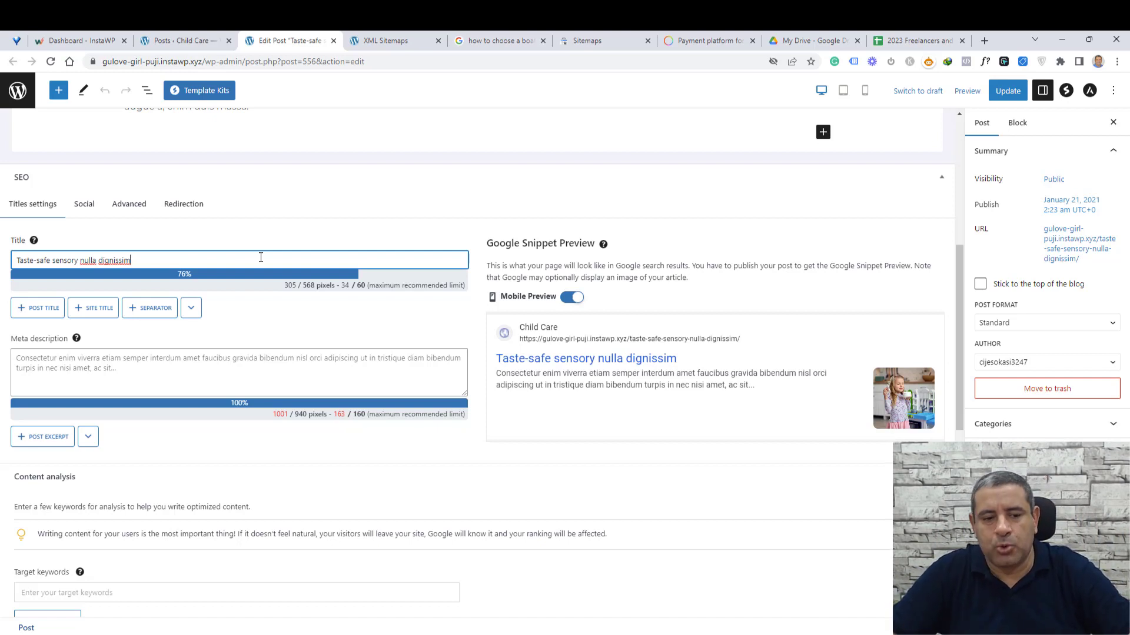
Step: Replace the post's SEO title with "A good and catchy title here that includes your keyword"
{"action": "key", "text": "ctrl+shift+Left"}
{"action": "key", "text": "ctrl+shift+Left"}
{"action": "key", "text": "ctrl+shift+Left"}
{"action": "key", "text": "ctrl+shift+Left"}
{"action": "key", "text": "ctrl+shift+Left"}
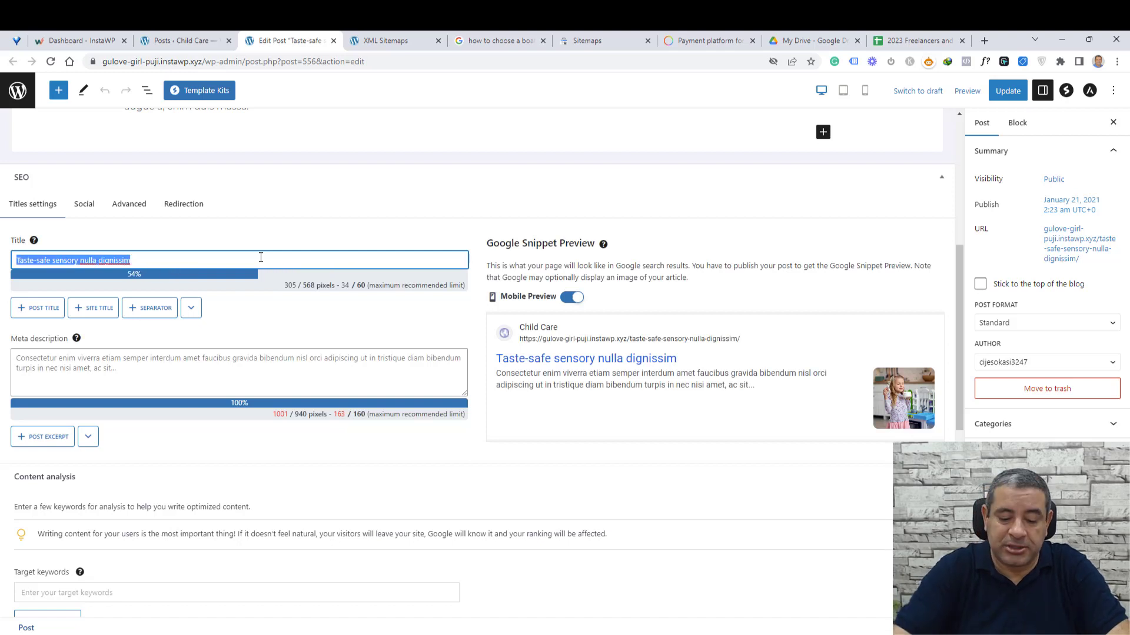
{"action": "type", "text": "A goo"}
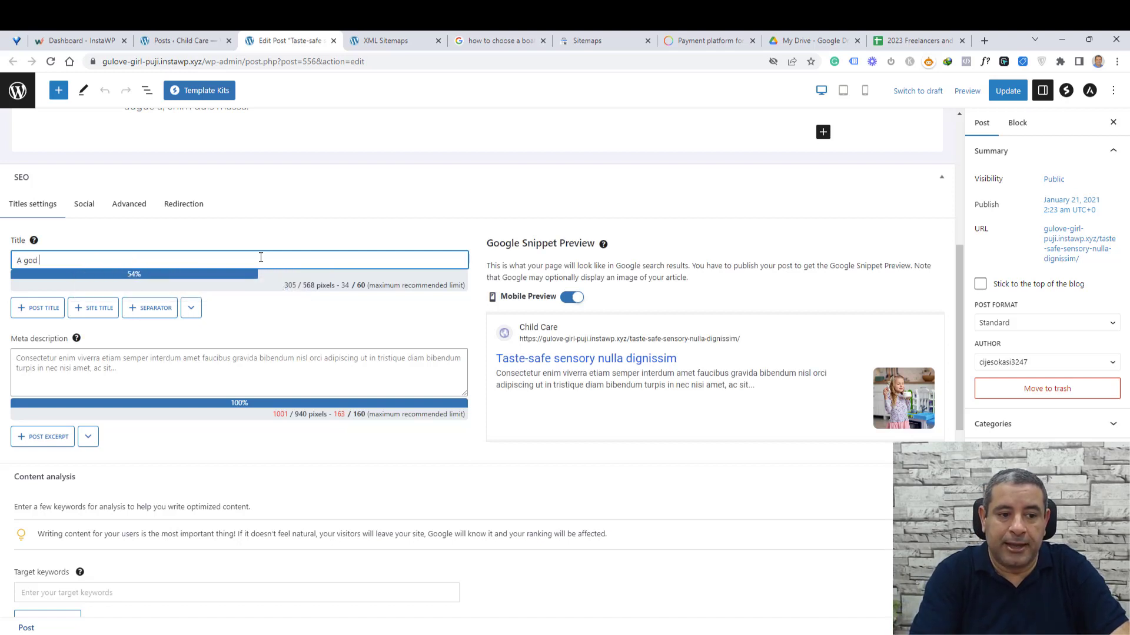
{"action": "type", "text": "d and c"}
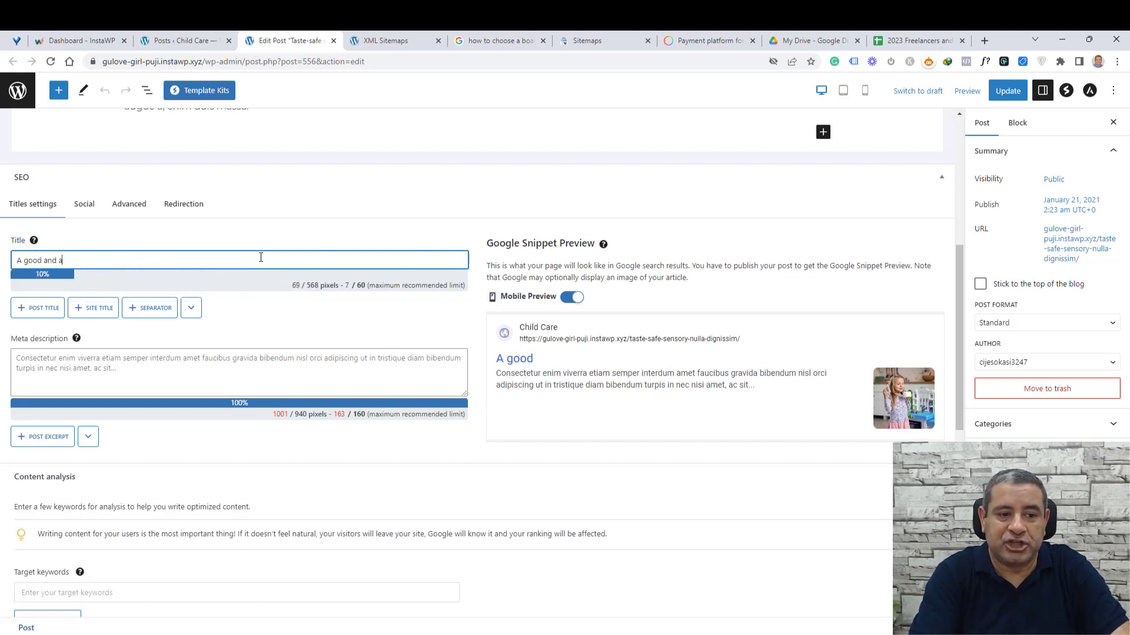
{"action": "type", "text": "atchy ti"}
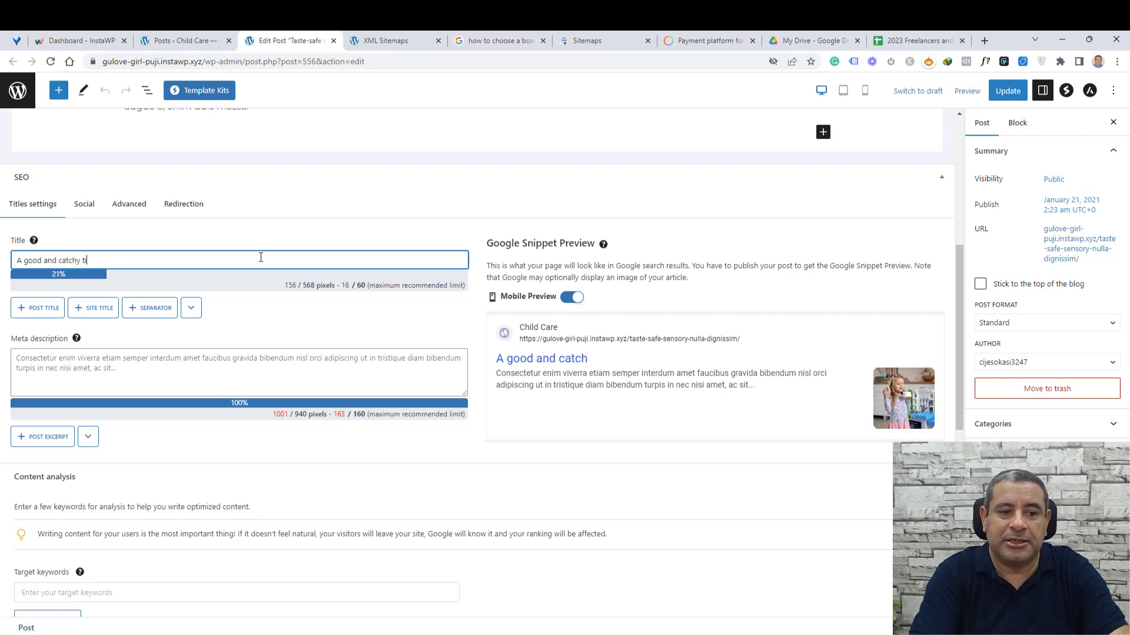
{"action": "type", "text": "tle here that "}
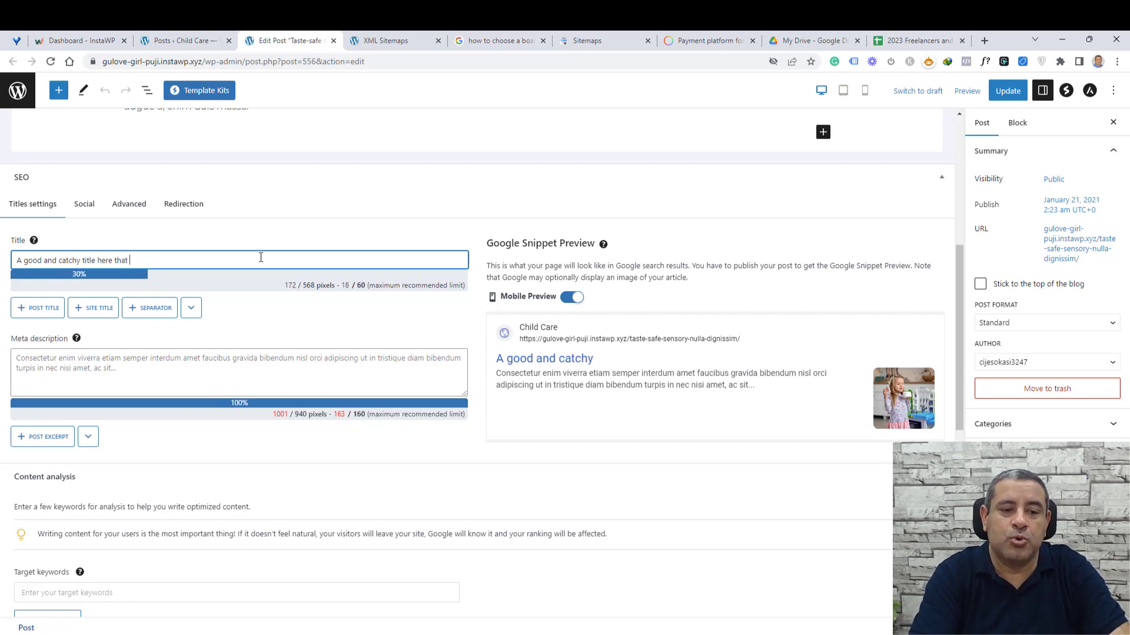
{"action": "type", "text": "includes yo"}
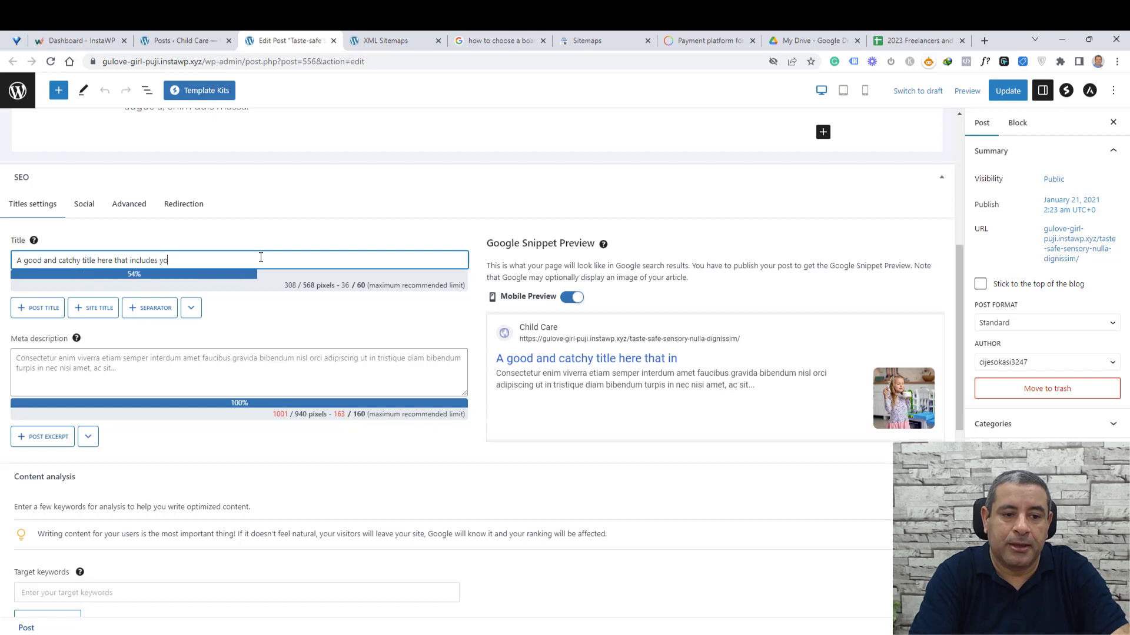
{"action": "type", "text": "ur keyword"}
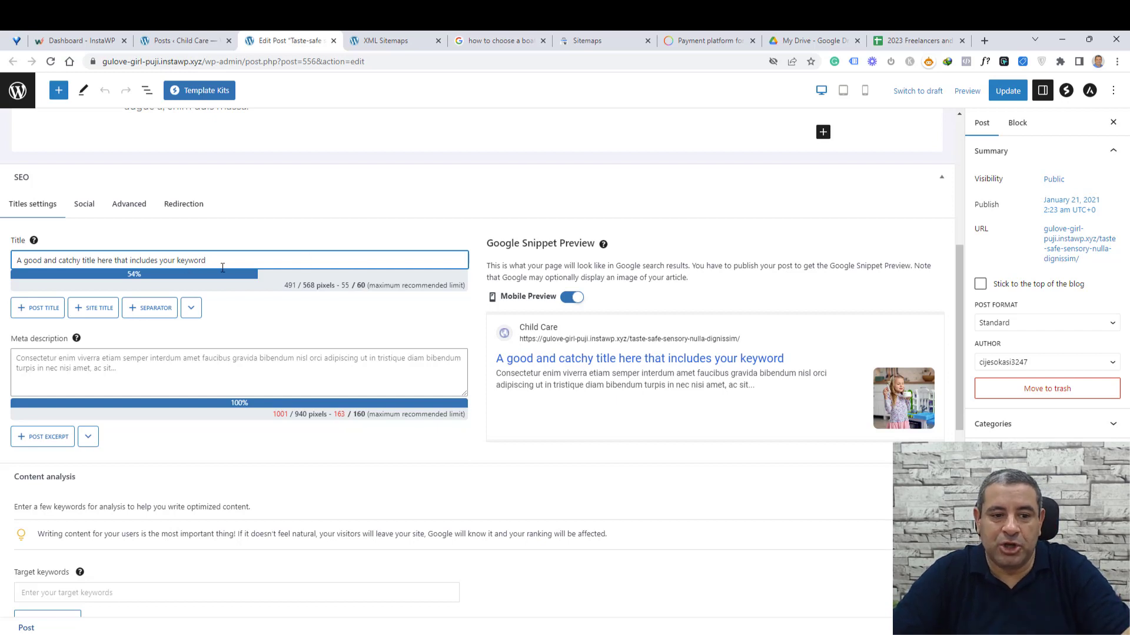
Step: Test the SEO title's length limit by appending filler text beyond the recommended maximum, and remove the filler
{"action": "type", "text": "sdfscdwdfcdcdscsdcdsw"}
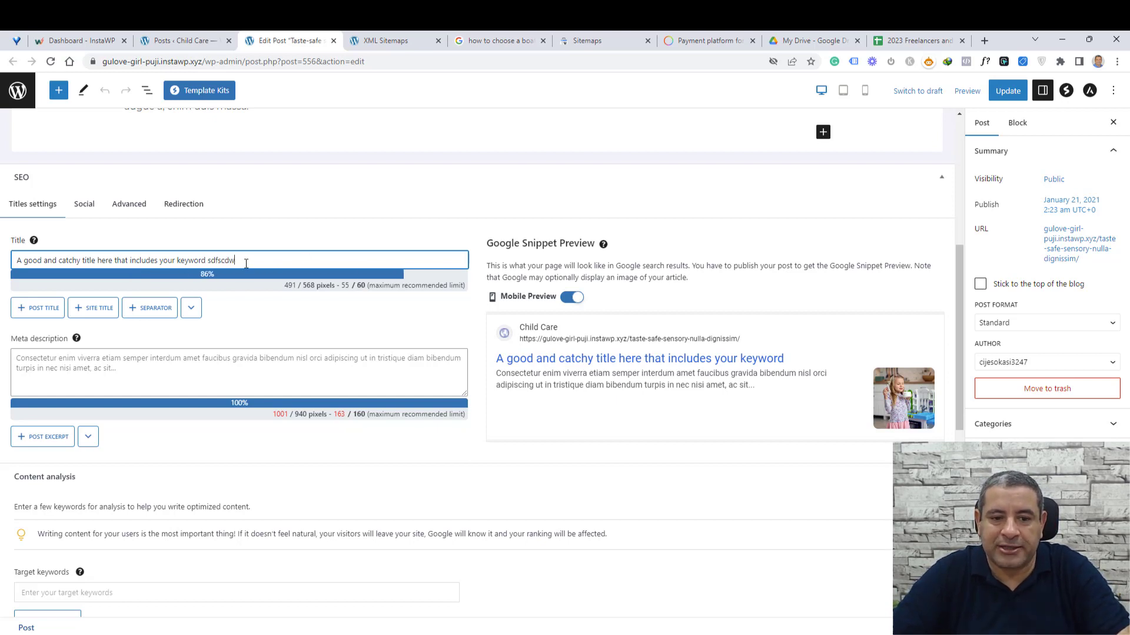
{"action": "double_click", "coordinate": [345, 286]}
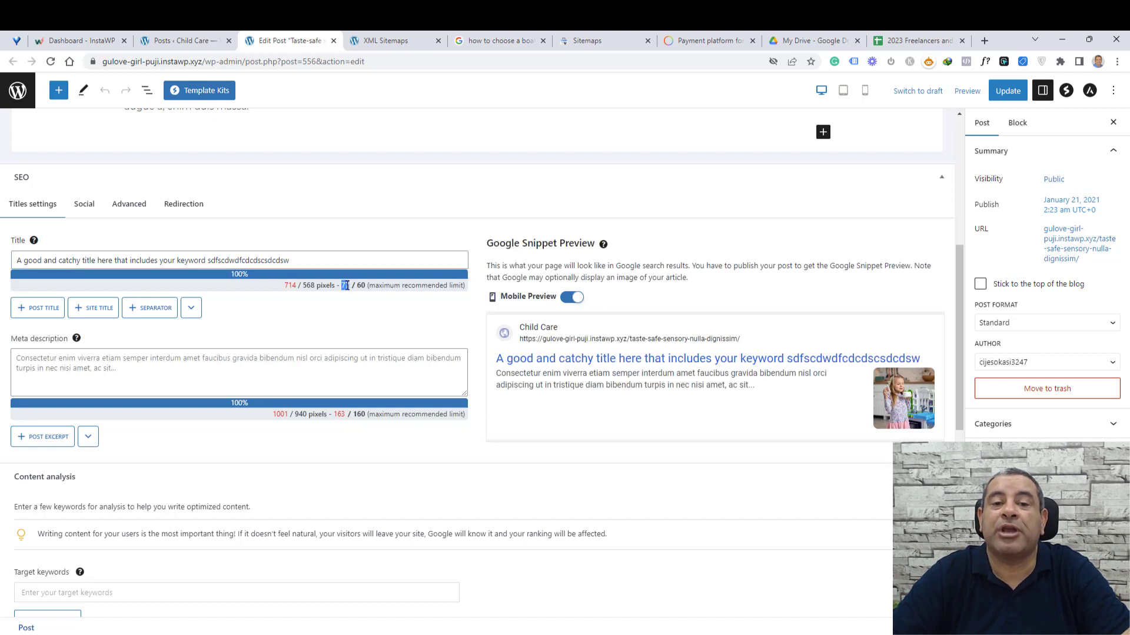
{"action": "left_click", "coordinate": [346, 285]}
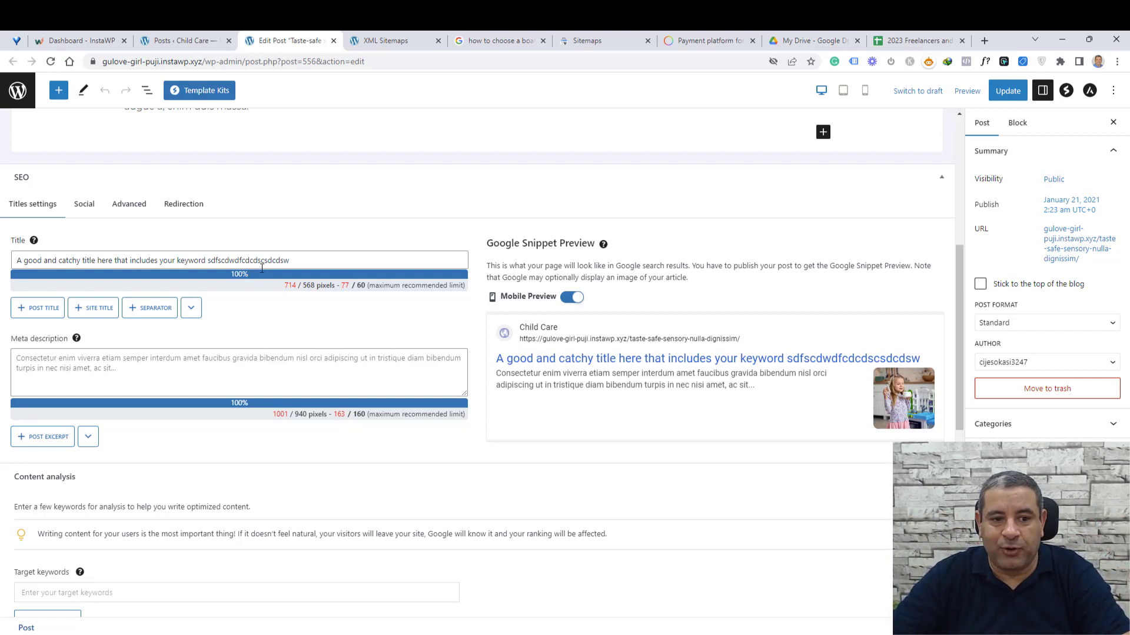
{"action": "left_click_drag", "start_coordinate": [210, 260], "coordinate": [359, 261]}
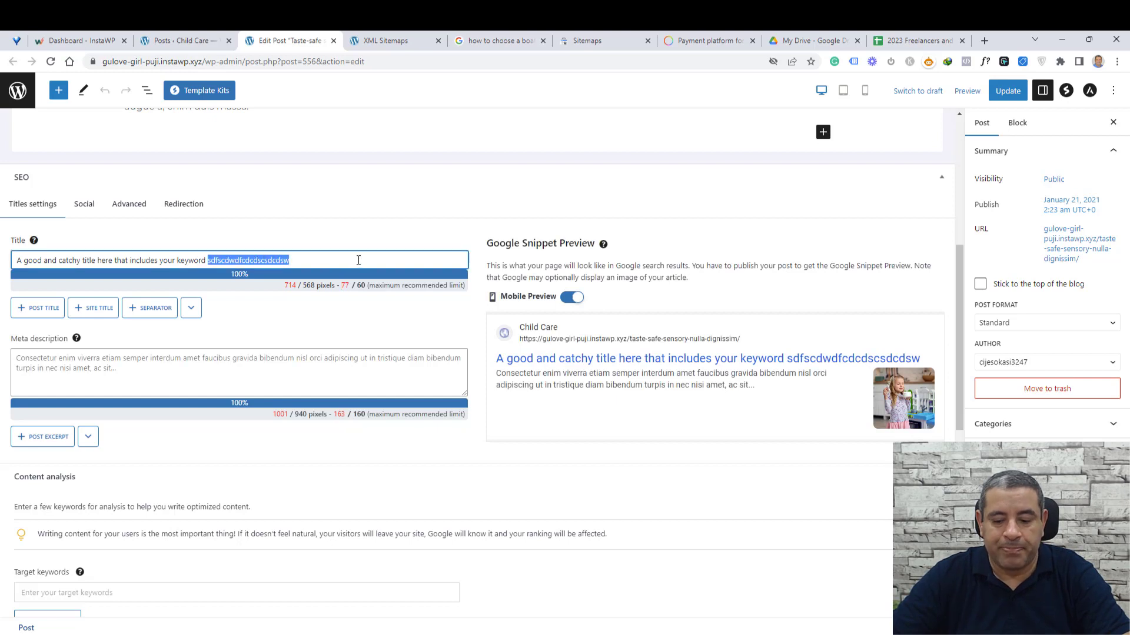
{"action": "key", "text": "BackSpace"}
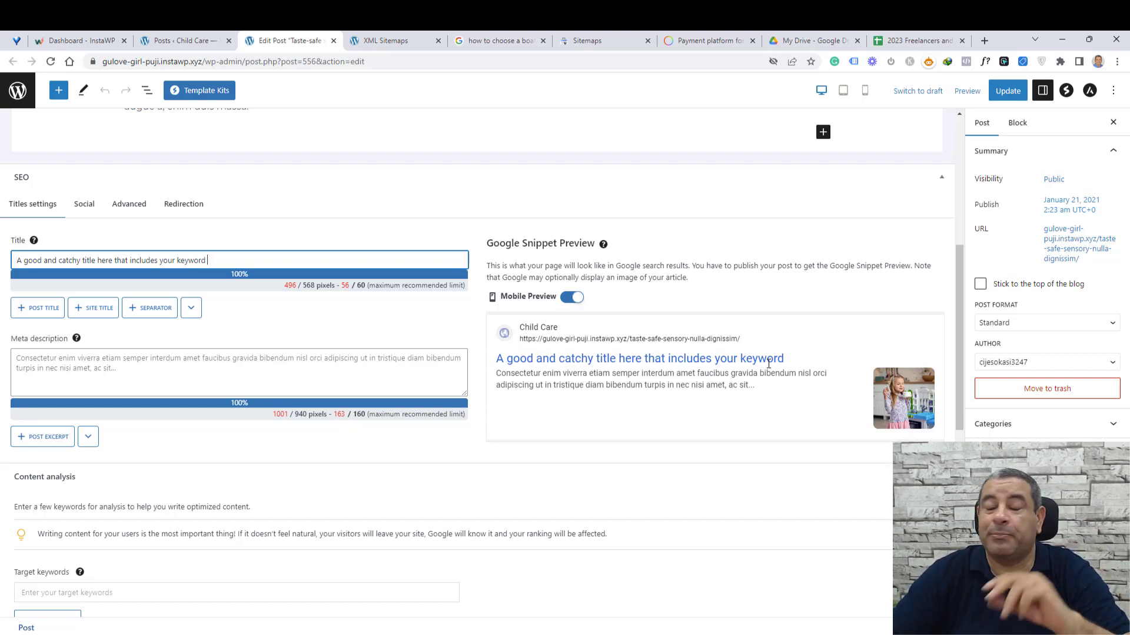
Step: Examine the descriptions under the Google results for "how to choose a boat" as examples for the post's meta description
{"action": "left_click", "coordinate": [337, 370]}
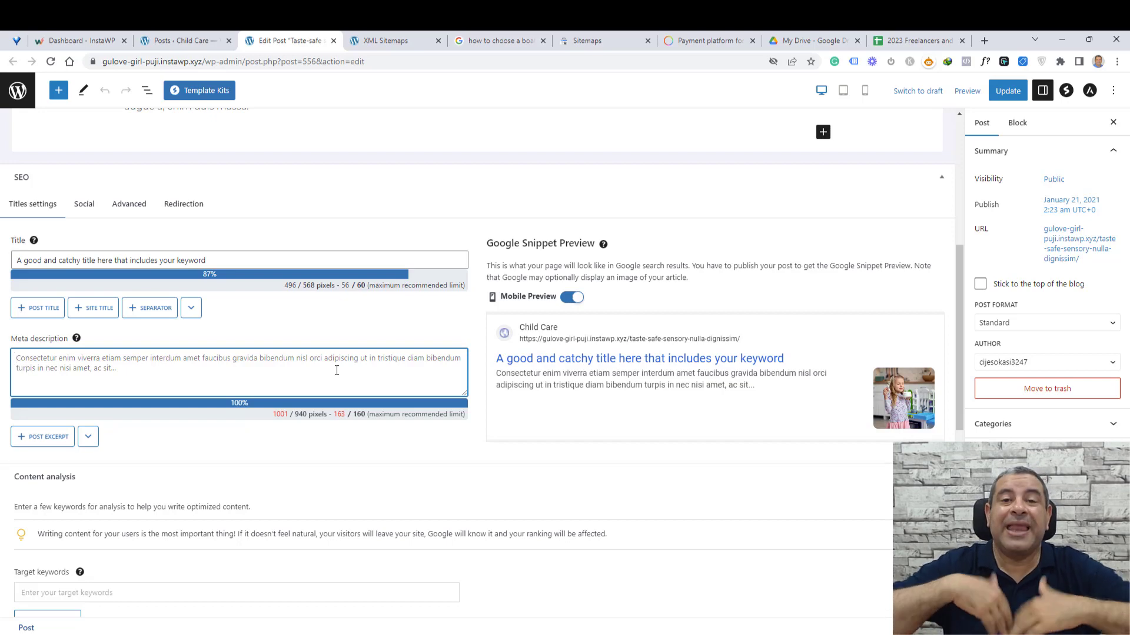
{"action": "left_click", "coordinate": [518, 35]}
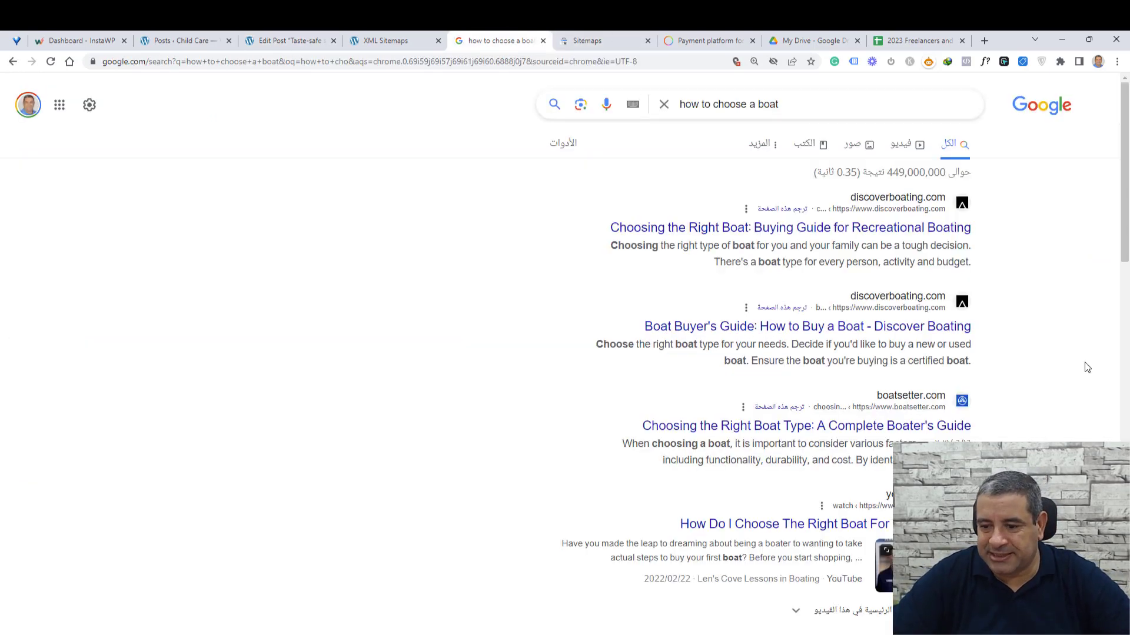
{"action": "scroll", "coordinate": [1087, 367], "scroll_direction": "down", "scroll_amount": 1}
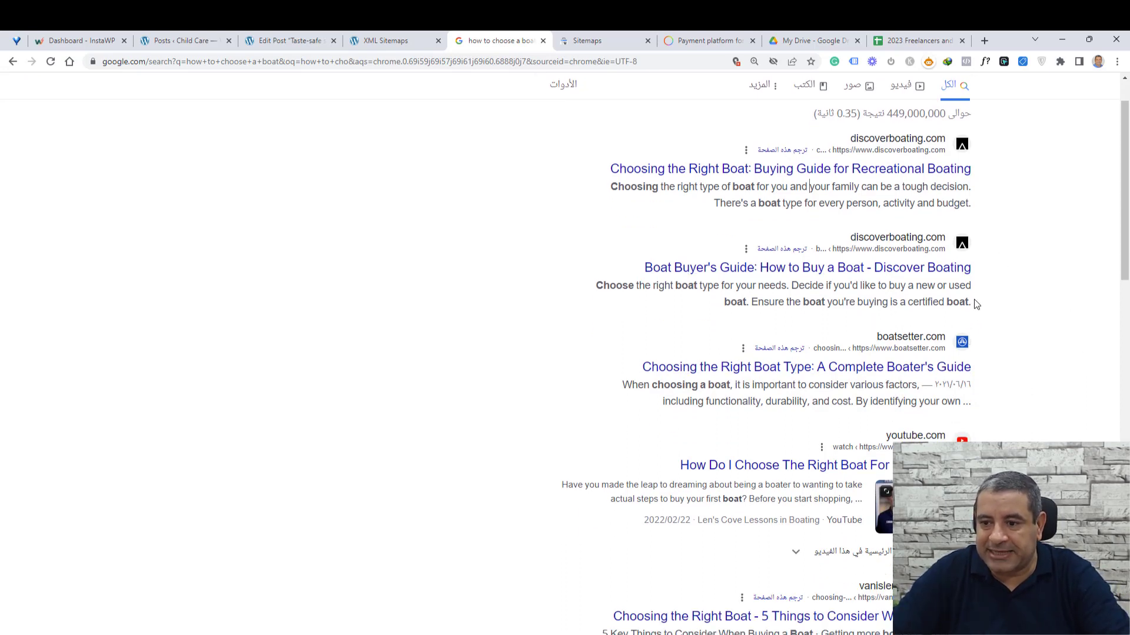
{"action": "triple_click", "coordinate": [744, 289]}
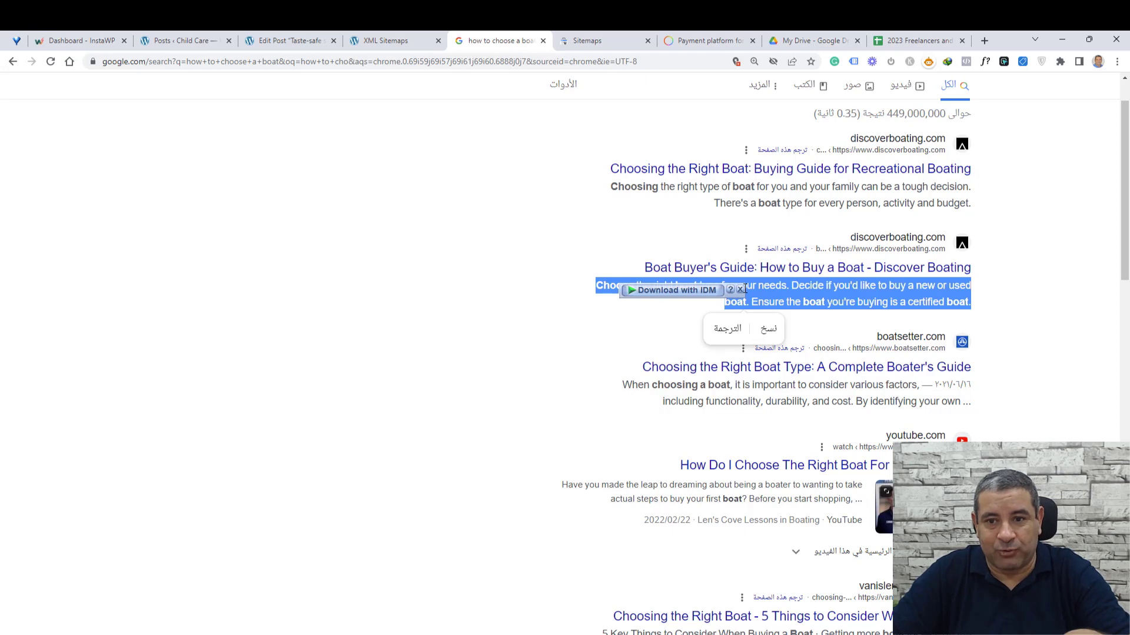
{"action": "left_click", "coordinate": [1003, 321]}
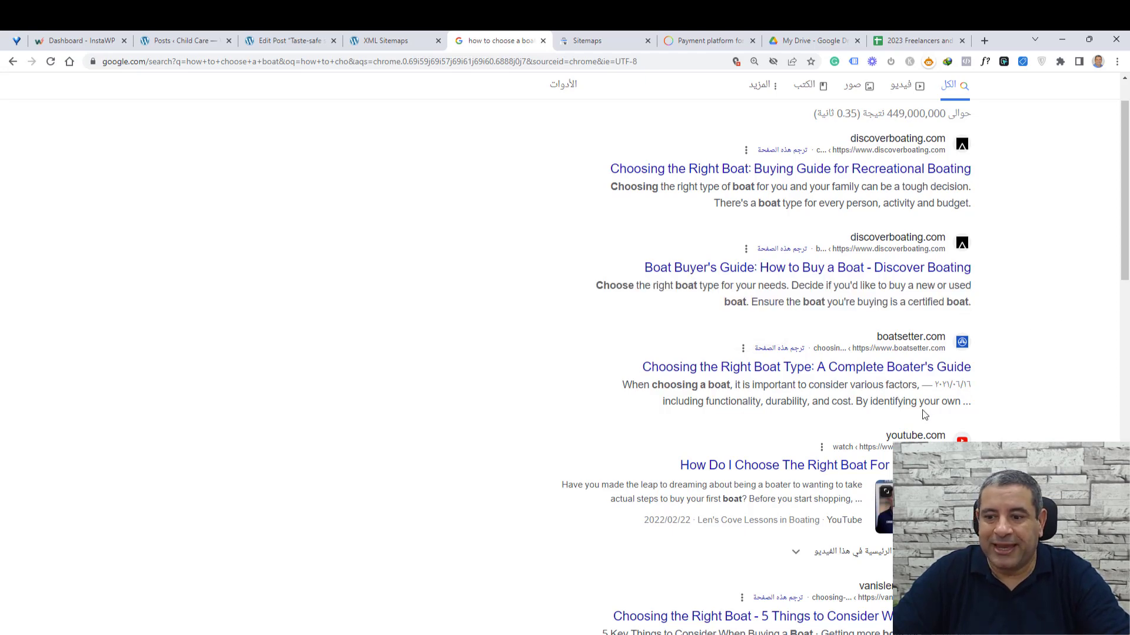
{"action": "left_click", "coordinate": [972, 403]}
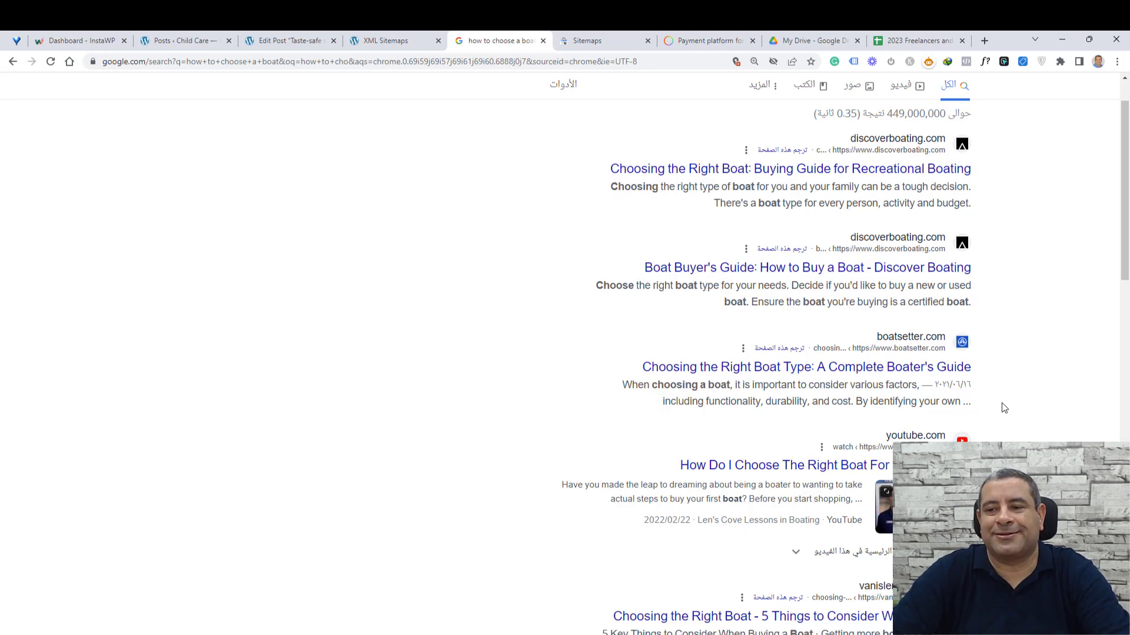
{"action": "triple_click", "coordinate": [905, 291]}
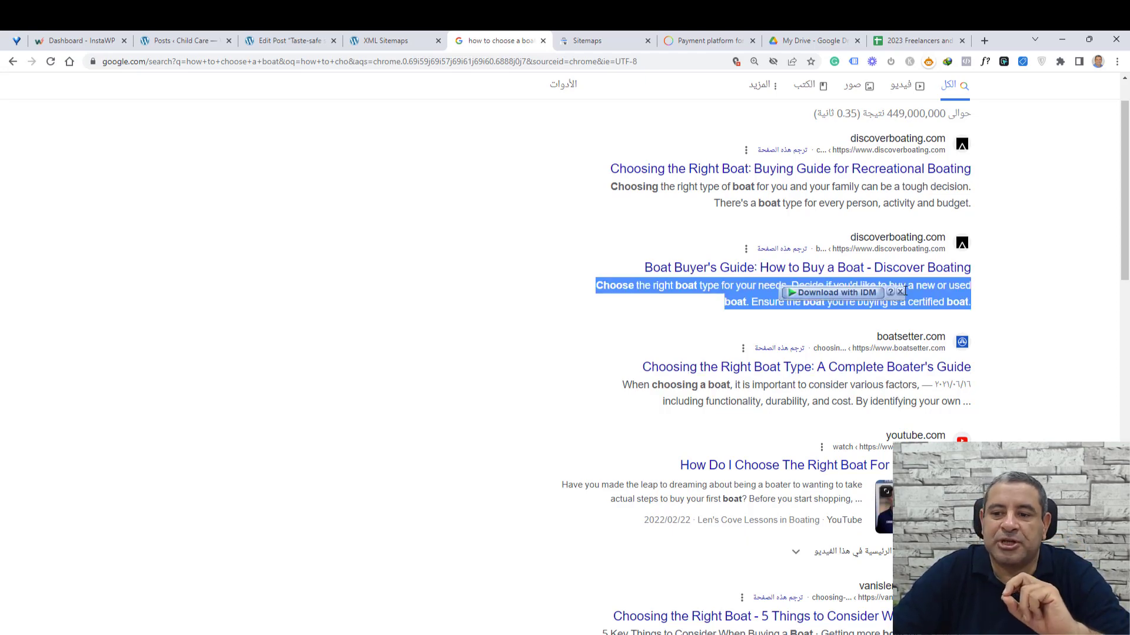
{"action": "left_click", "coordinate": [1018, 304]}
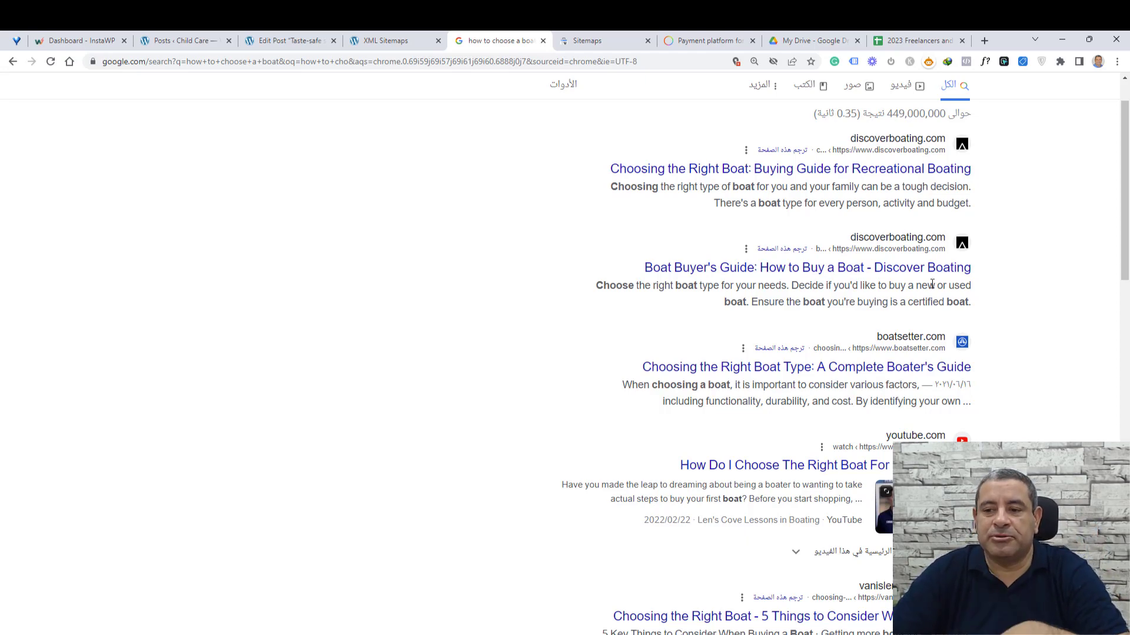
Step: Fill the post's meta description with the excerpt text from the Google snippet preview, shortened to end at "turpis in nec."
{"action": "left_click", "coordinate": [288, 40]}
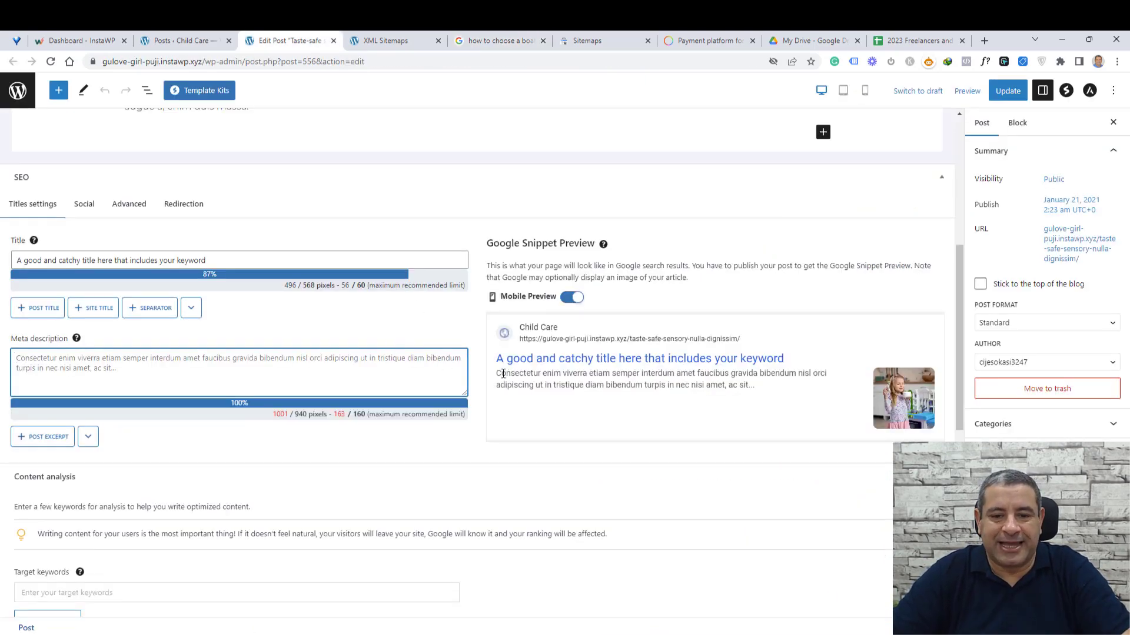
{"action": "left_click_drag", "start_coordinate": [496, 375], "coordinate": [685, 386]}
{"action": "left_click", "coordinate": [337, 357]}
{"action": "type", "text": "Consectetur enim viverra etiam semper interdum amet faucibus gravida bibendum nisl orci adipiscing ut in tristique diam bibendum turpis in nec."}
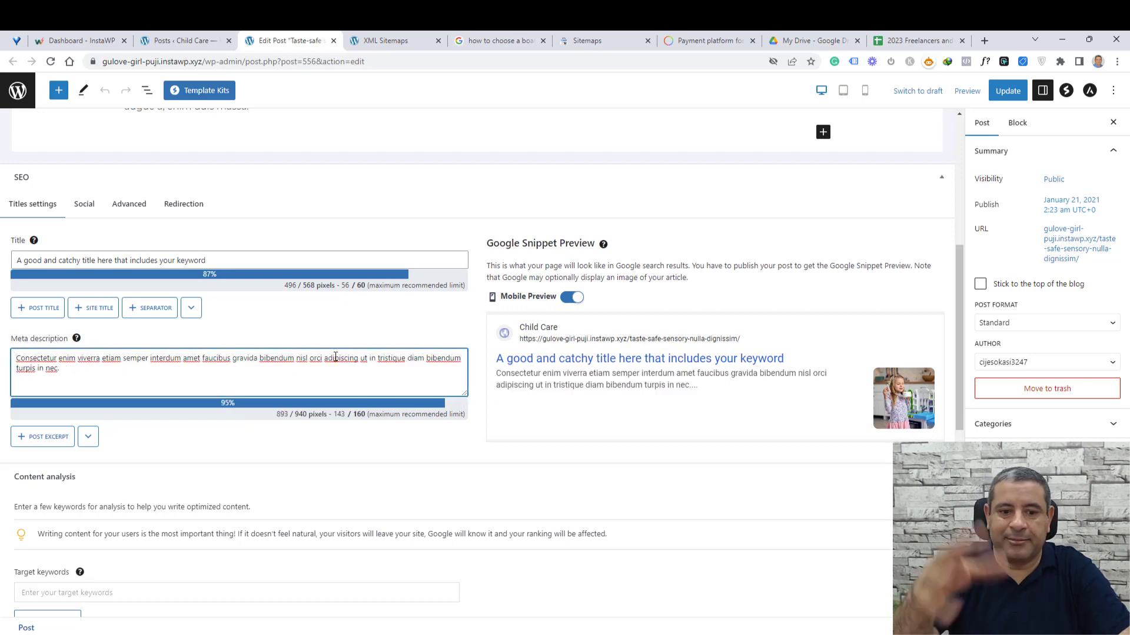
{"action": "left_click", "coordinate": [344, 416]}
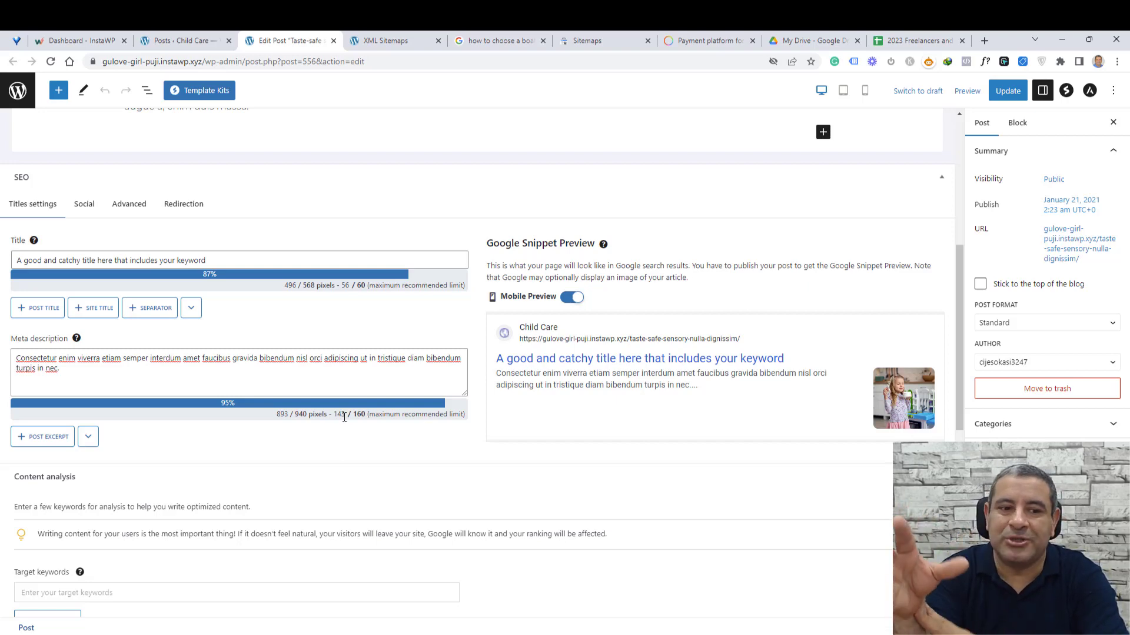
Step: Replace the post's SEO title with "The best 5 tips to take care of your child"
{"action": "left_click", "coordinate": [384, 256]}
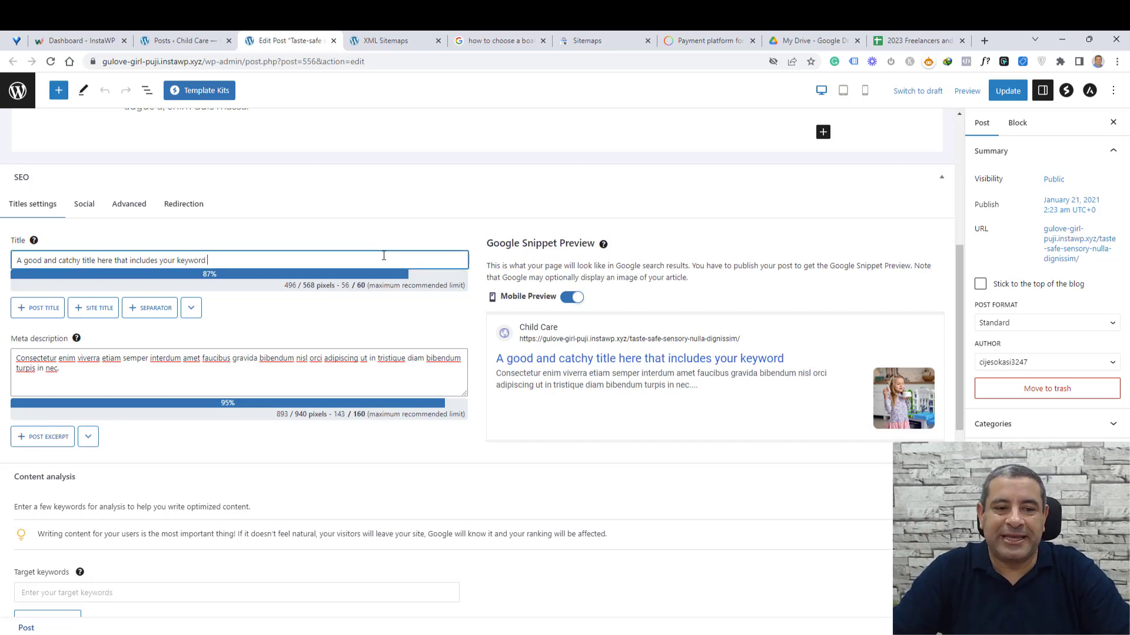
{"action": "key", "text": "ctrl+a"}
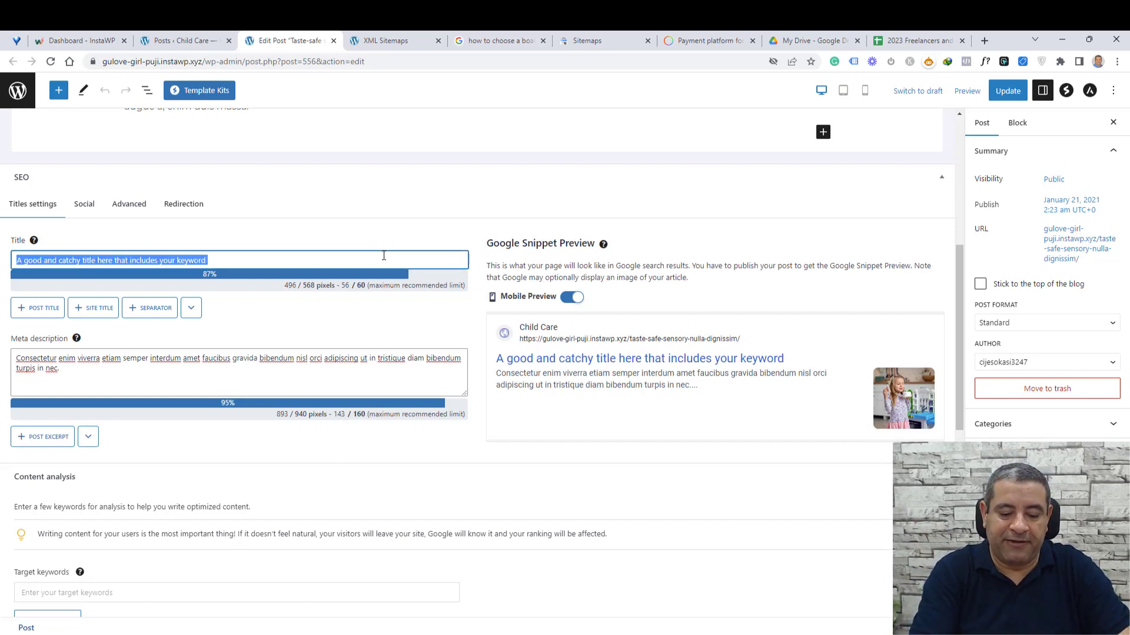
{"action": "type", "text": "The best"}
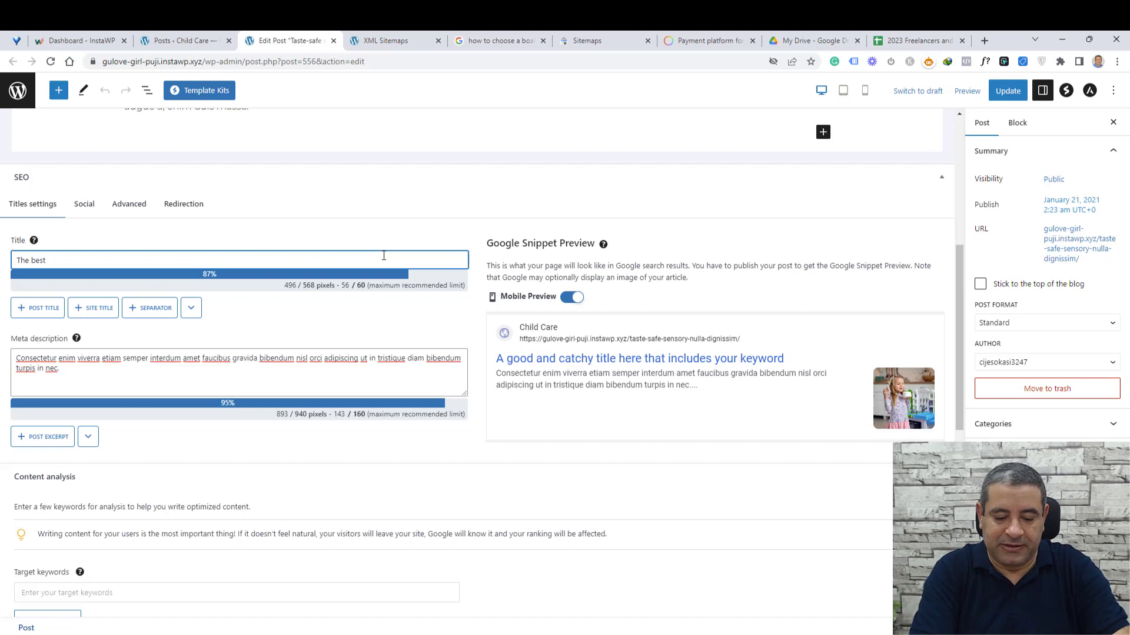
{"action": "type", "text": " 5 tips to"}
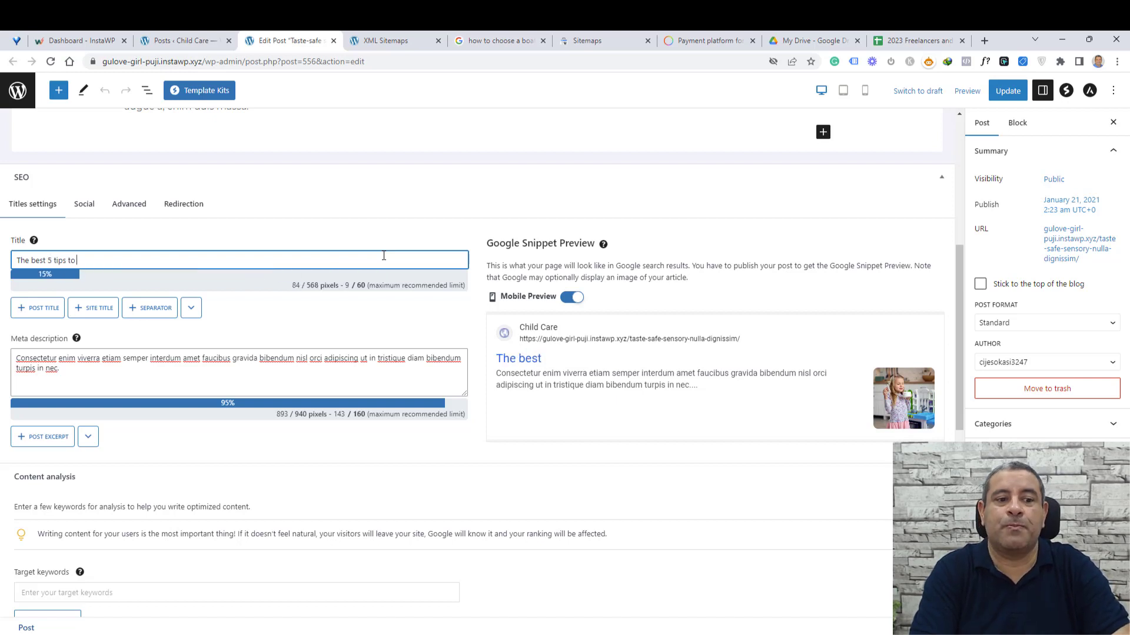
{"action": "type", "text": " take care yo"}
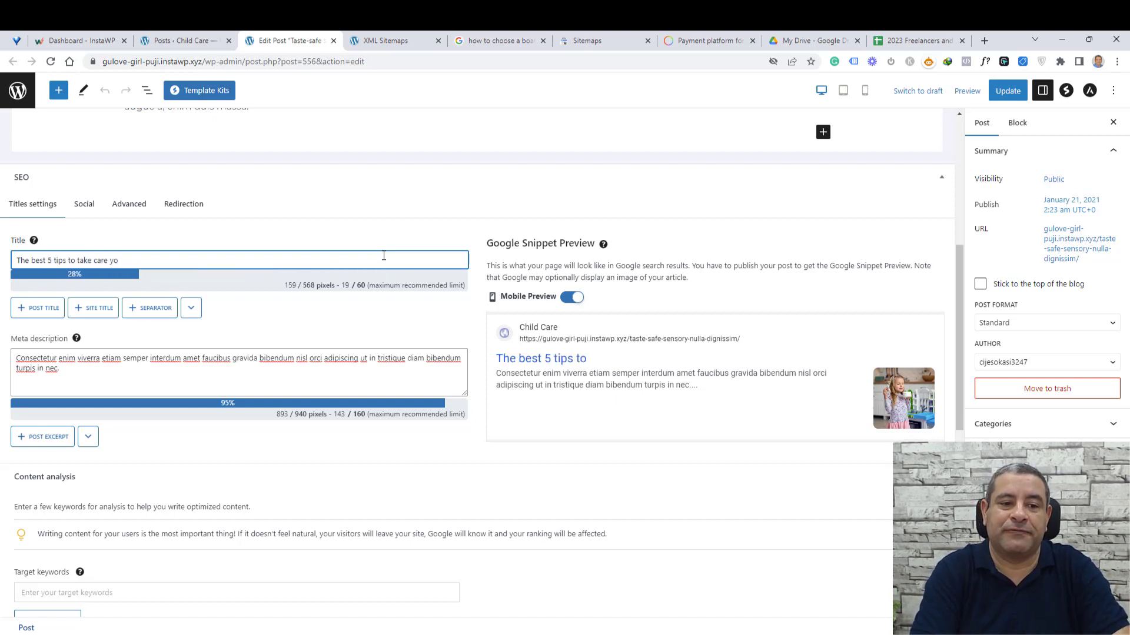
{"action": "key", "text": "BackSpace"}
{"action": "key", "text": "BackSpace"}
{"action": "type", "text": "of your chile"}
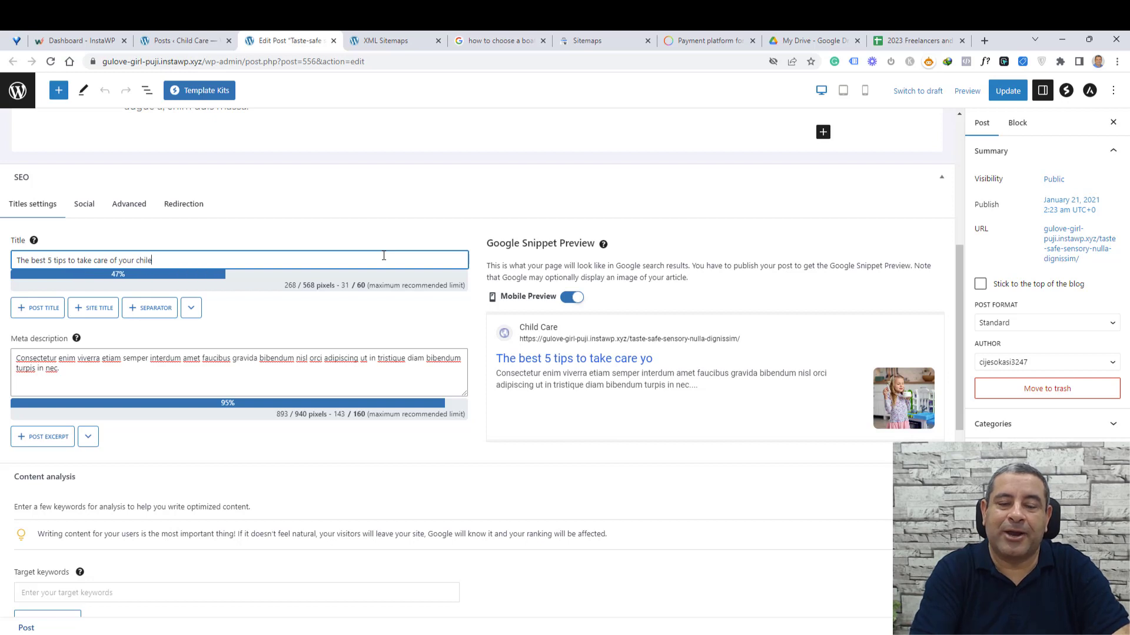
{"action": "key", "text": "BackSpace"}
{"action": "type", "text": "d"}
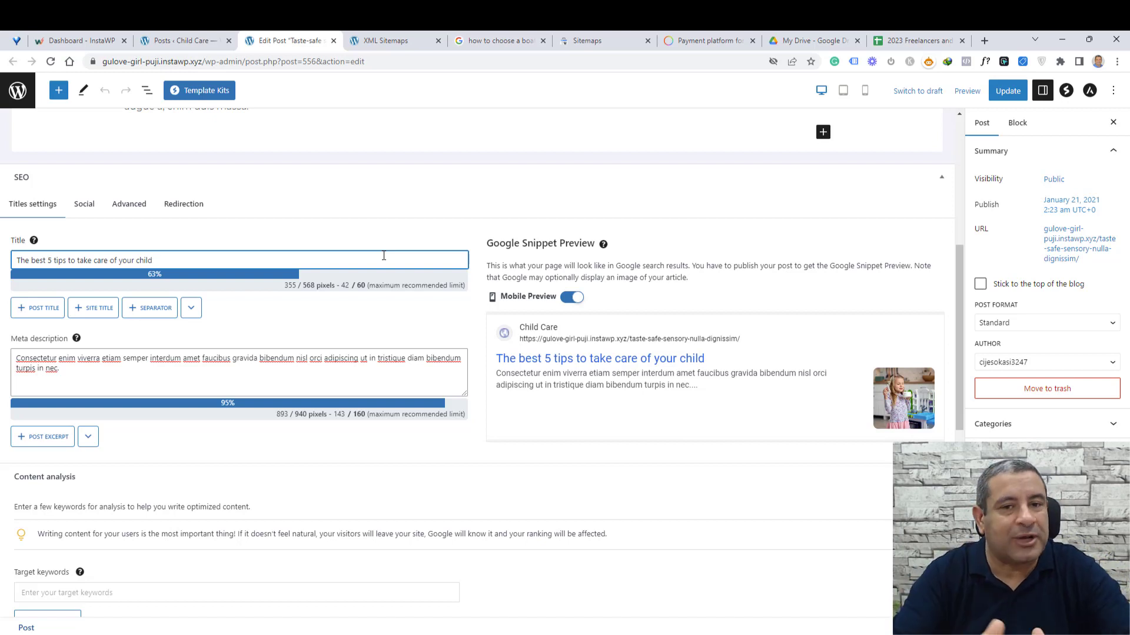
Step: Try adding the fixed year 2023 to the end of the SEO title
{"action": "type", "text": "2023"}
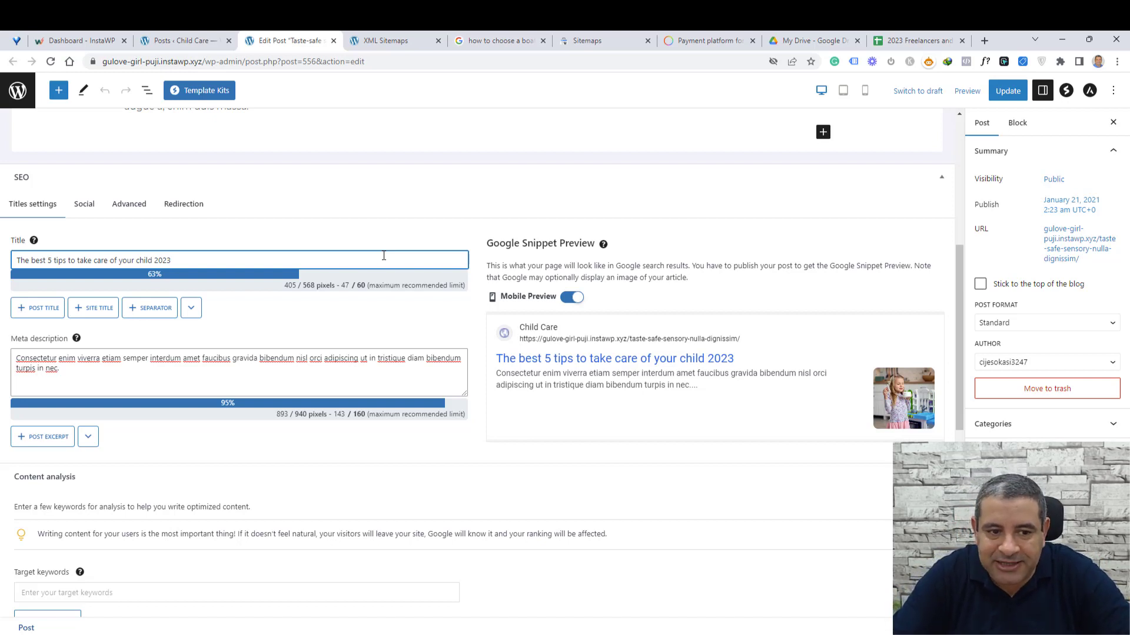
{"action": "double_click", "coordinate": [383, 255]}
{"action": "key", "text": "BackSpace"}
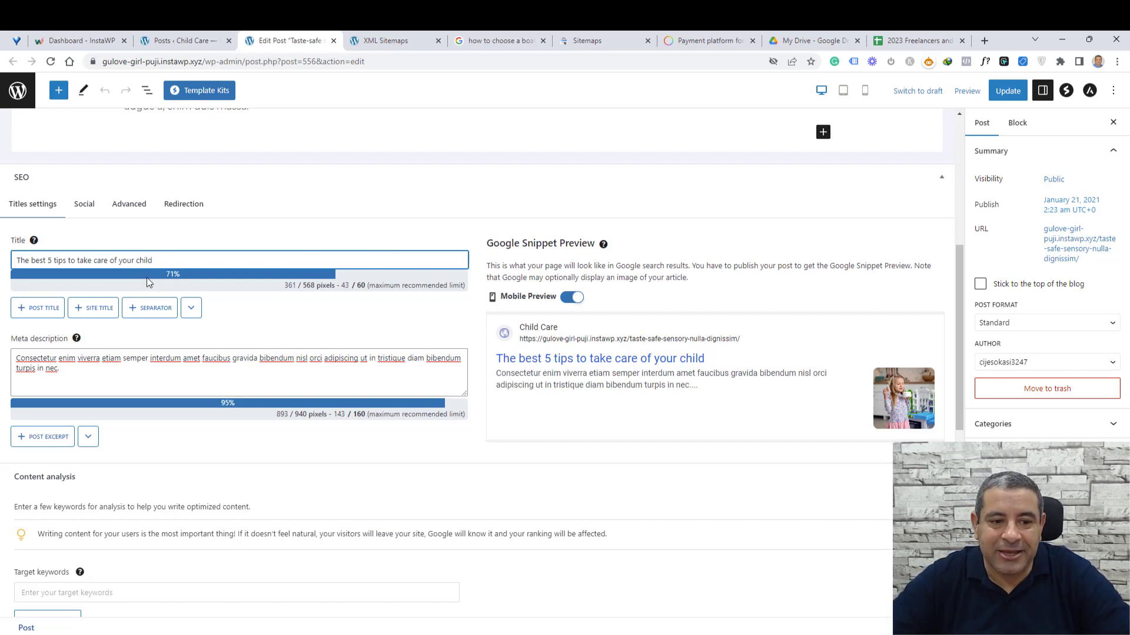
Step: End the SEO title with "in" and the current year variable %%currentyear%%, and check the title on the live post
{"action": "left_click", "coordinate": [191, 308]}
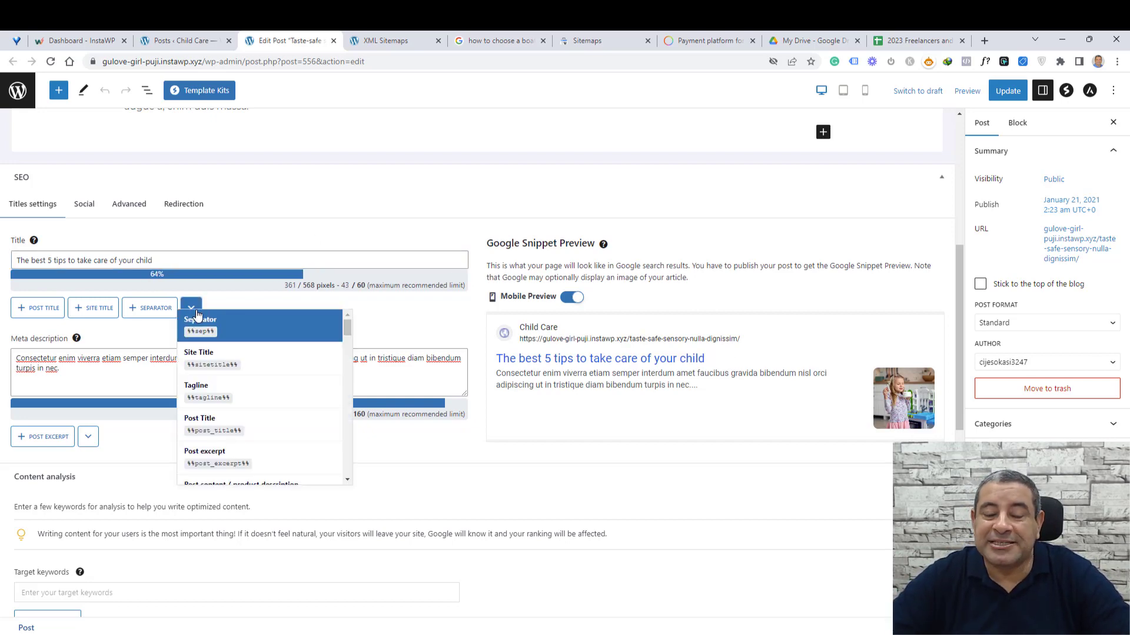
{"action": "scroll", "coordinate": [283, 417], "scroll_direction": "down", "scroll_amount": 6}
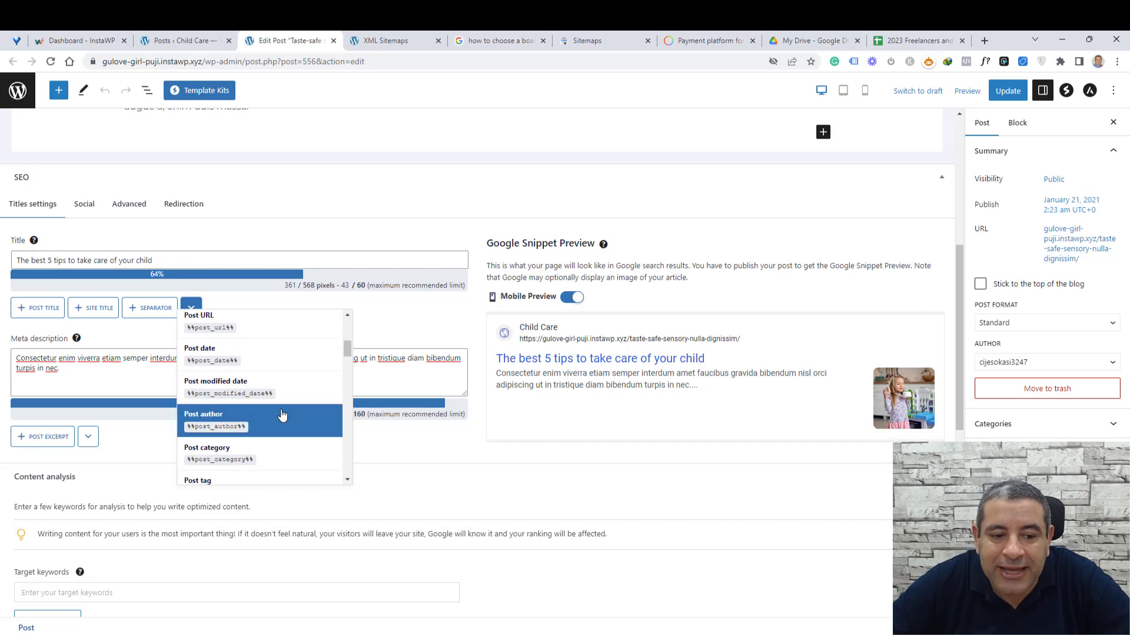
{"action": "scroll", "coordinate": [283, 416], "scroll_direction": "down", "scroll_amount": 6}
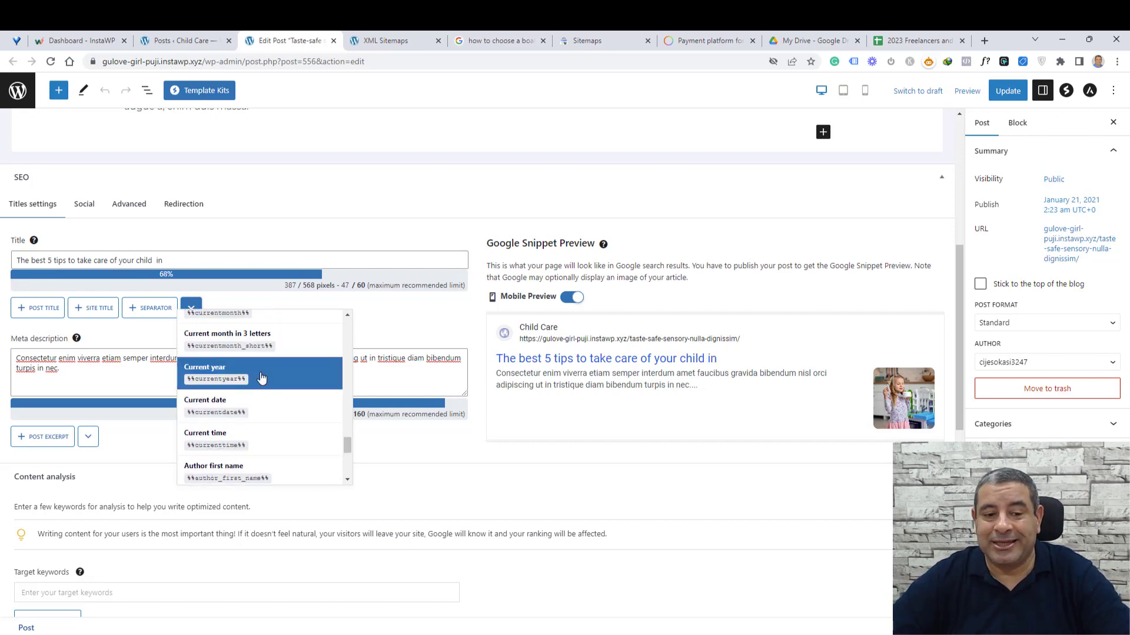
{"action": "left_click", "coordinate": [262, 377]}
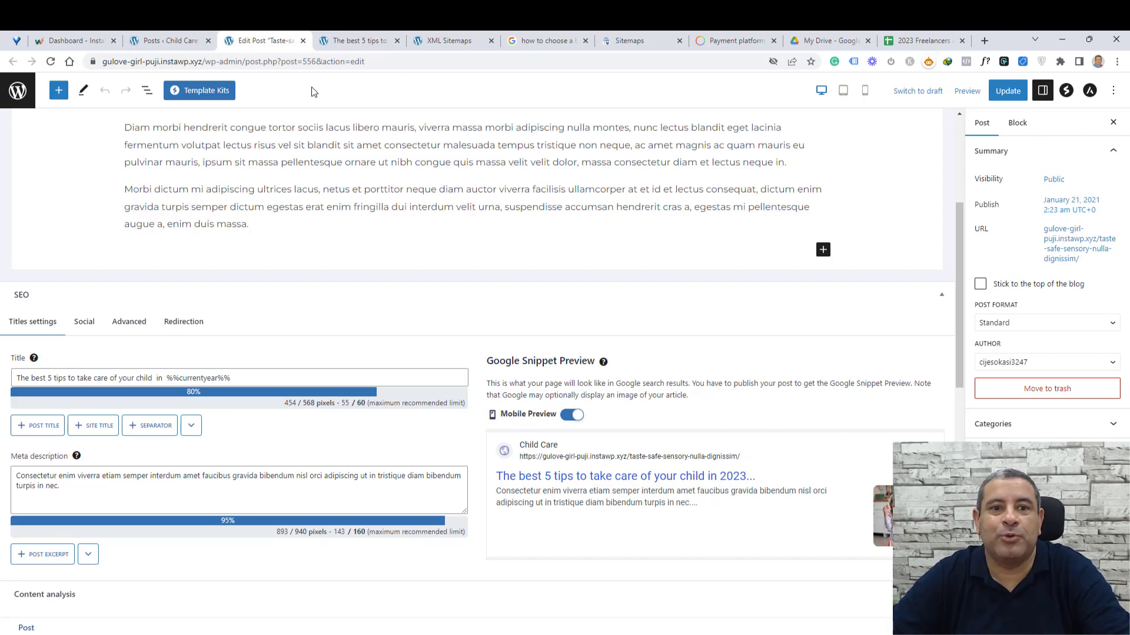
{"action": "left_click", "coordinate": [357, 39]}
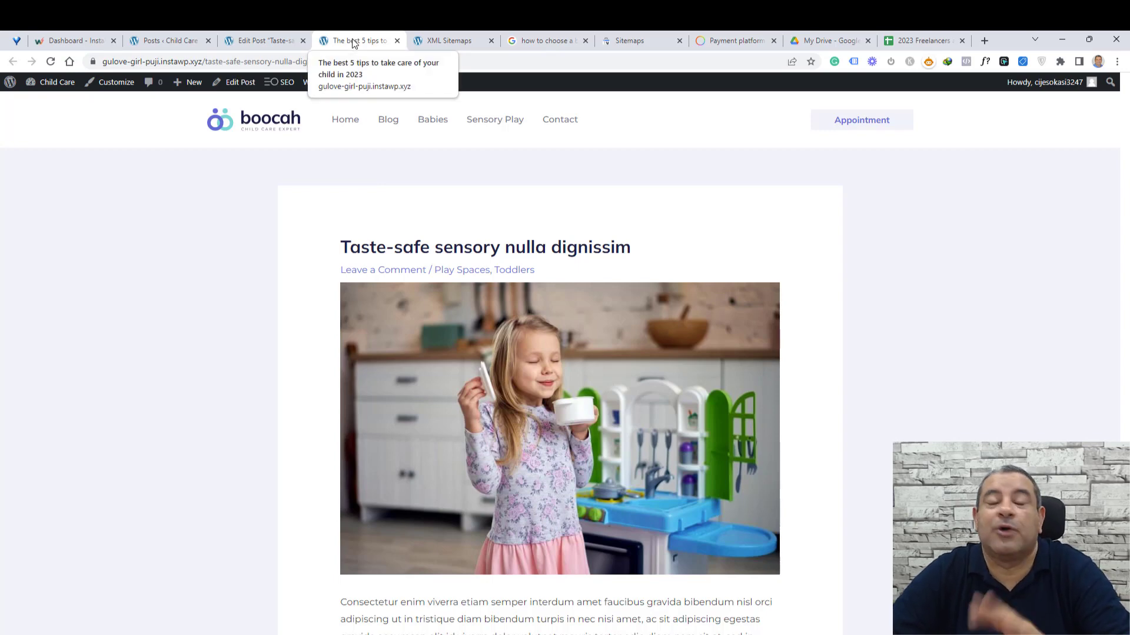
{"action": "left_click", "coordinate": [265, 41]}
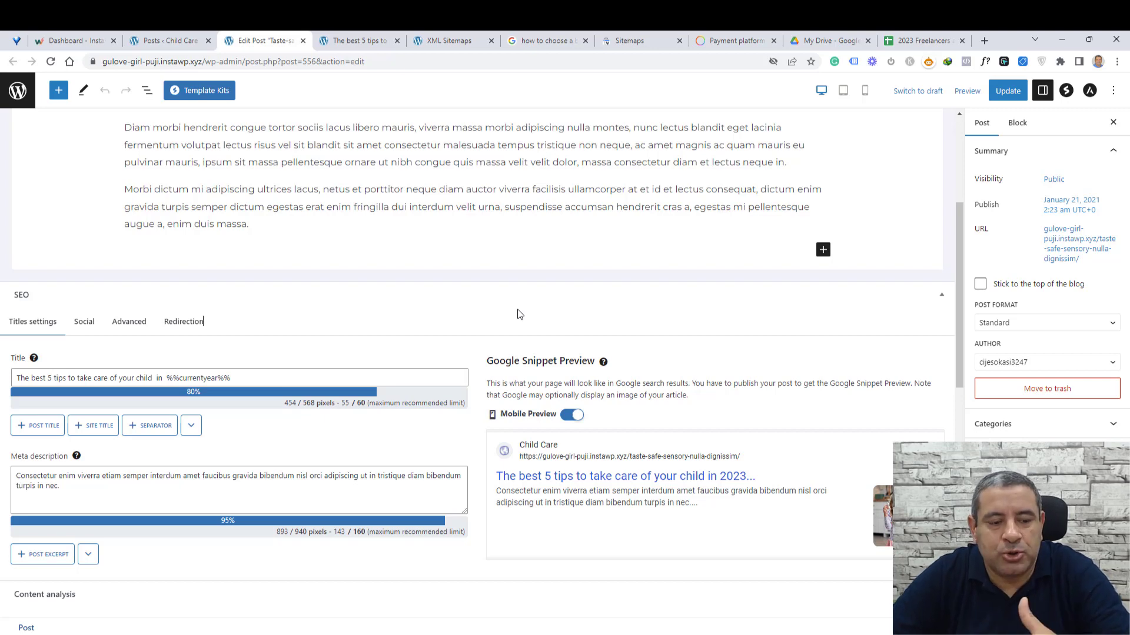
Step: Review the post's content analysis checks, from keywords density to meta robots, and the target keywords field
{"action": "scroll", "coordinate": [519, 314], "scroll_direction": "down", "scroll_amount": 10}
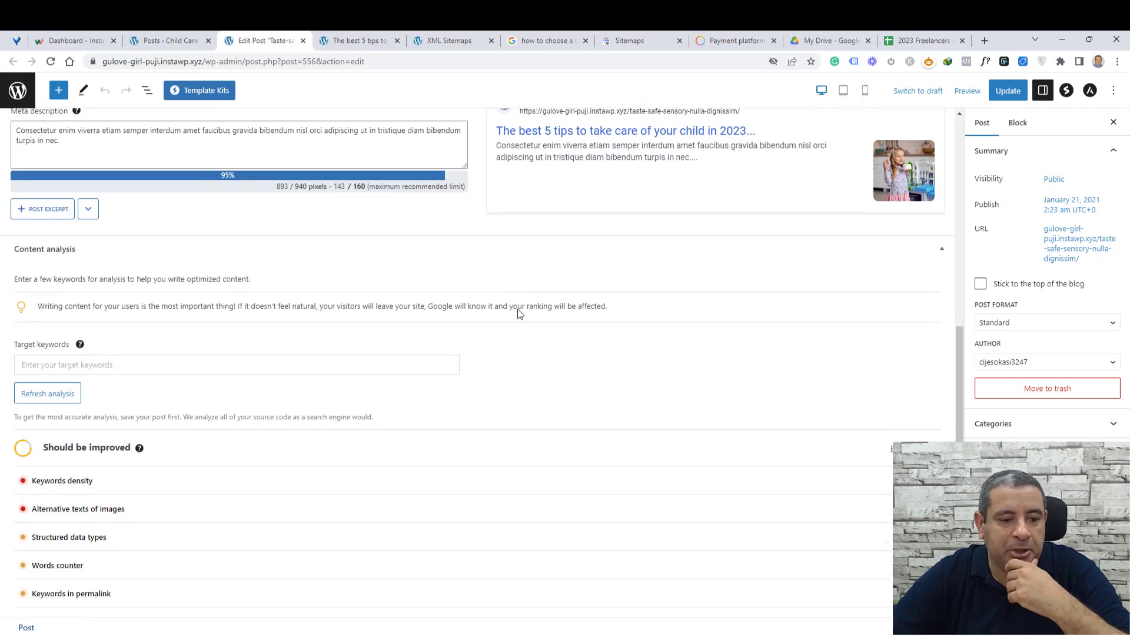
{"action": "scroll", "coordinate": [520, 314], "scroll_direction": "up", "scroll_amount": 3}
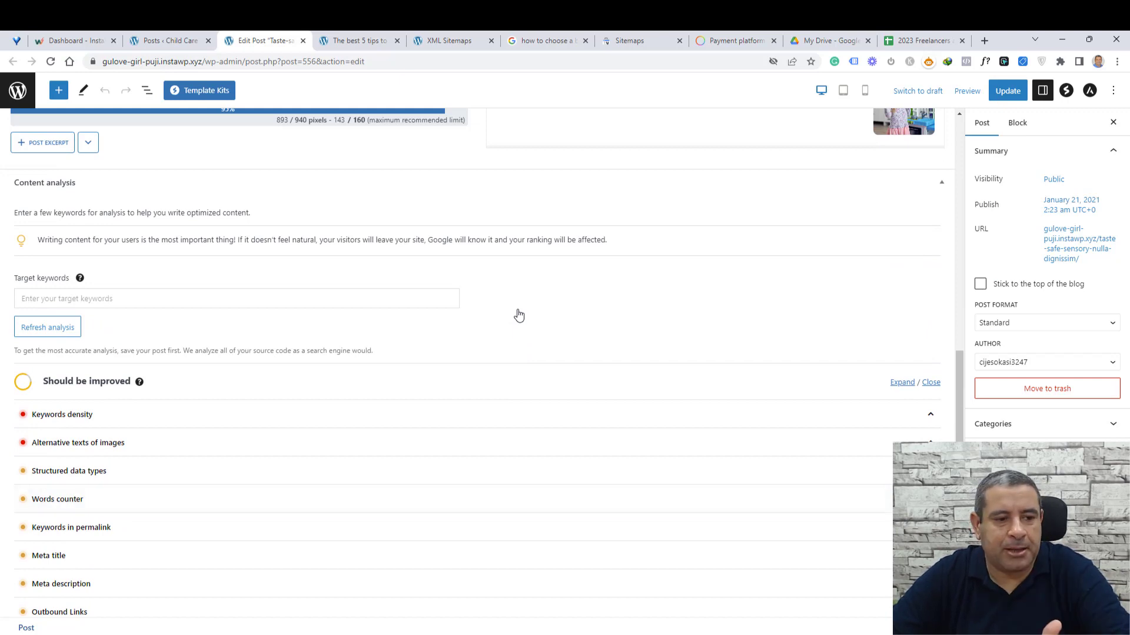
{"action": "scroll", "coordinate": [519, 316], "scroll_direction": "down", "scroll_amount": 3}
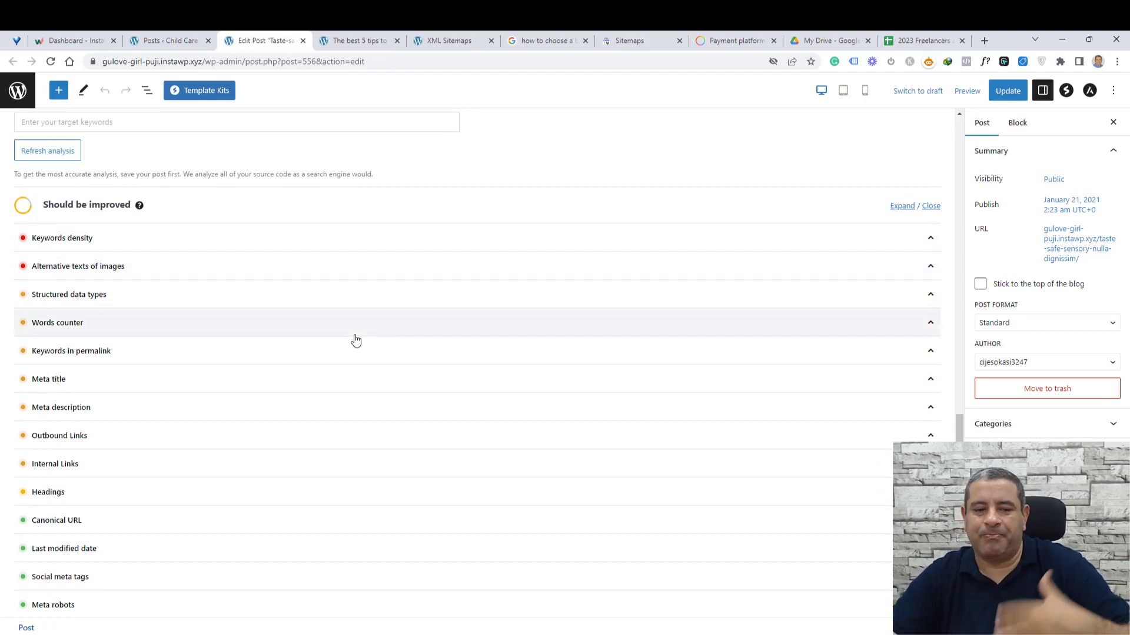
{"action": "scroll", "coordinate": [355, 340], "scroll_direction": "up", "scroll_amount": 6}
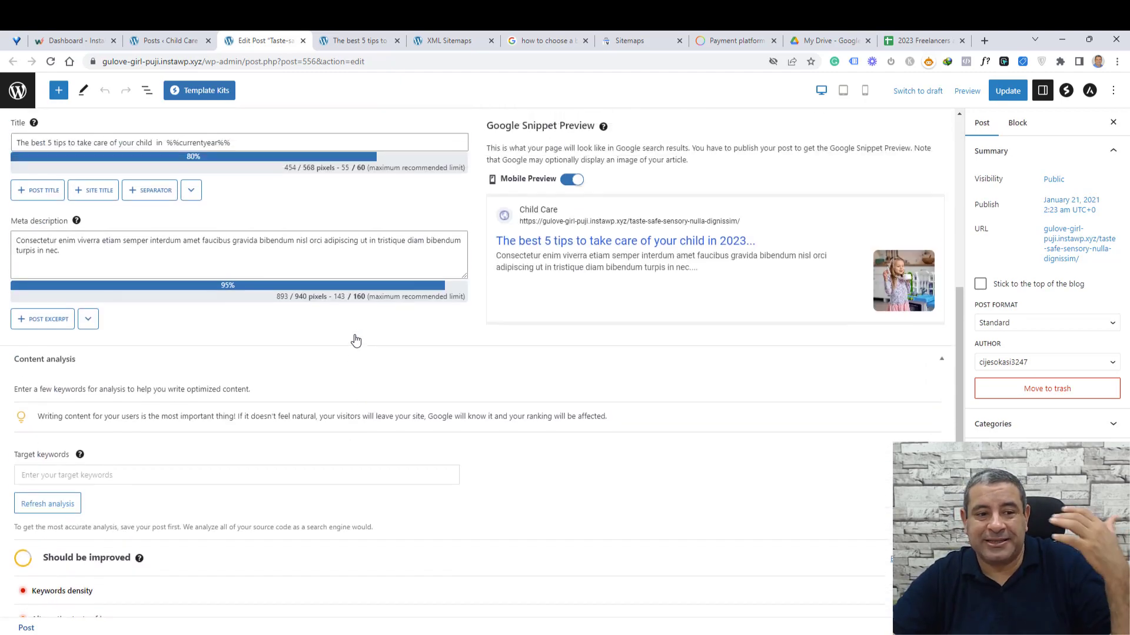
Step: Open the post's social metadata settings and set the Facebook title to "Faceboook title"
{"action": "scroll", "coordinate": [275, 274], "scroll_direction": "up", "scroll_amount": 1}
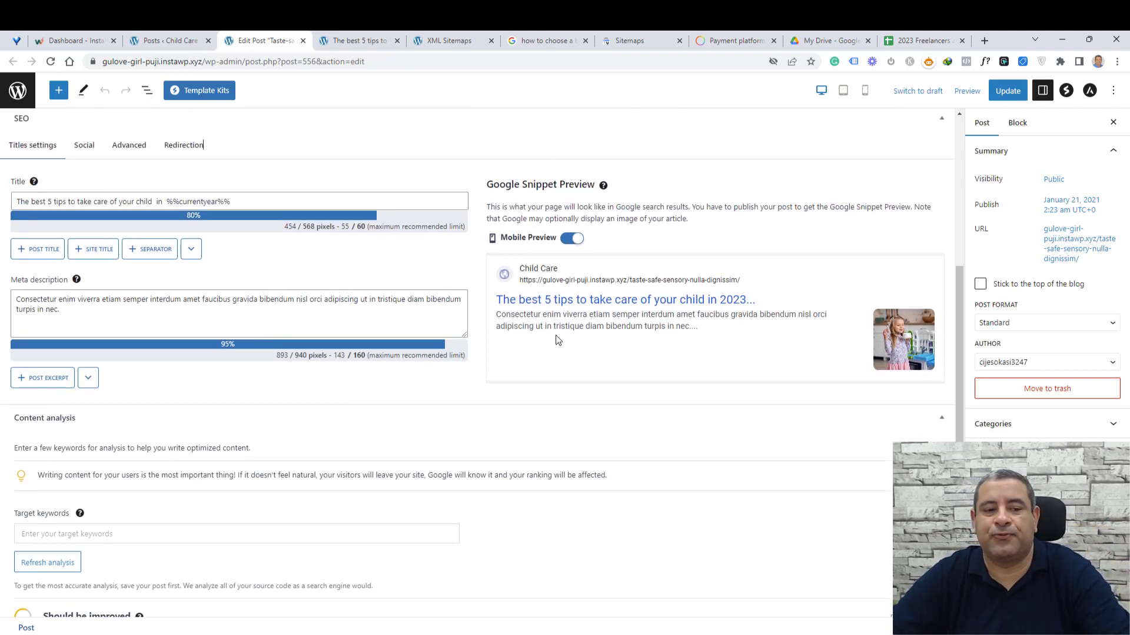
{"action": "scroll", "coordinate": [550, 371], "scroll_direction": "up", "scroll_amount": 2}
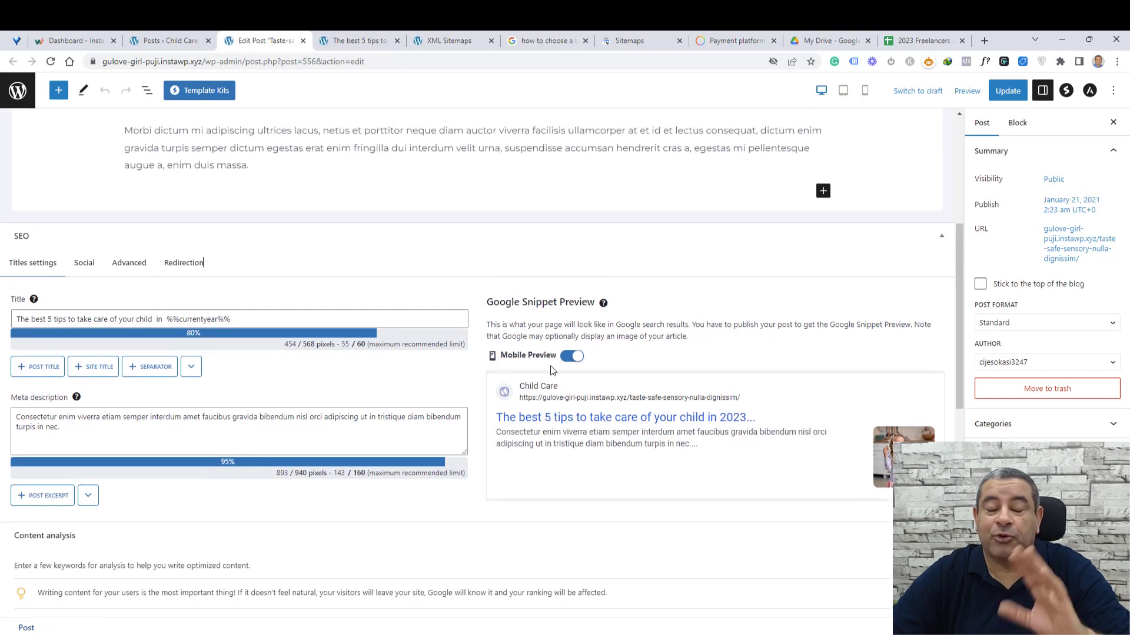
{"action": "left_click", "coordinate": [82, 266]}
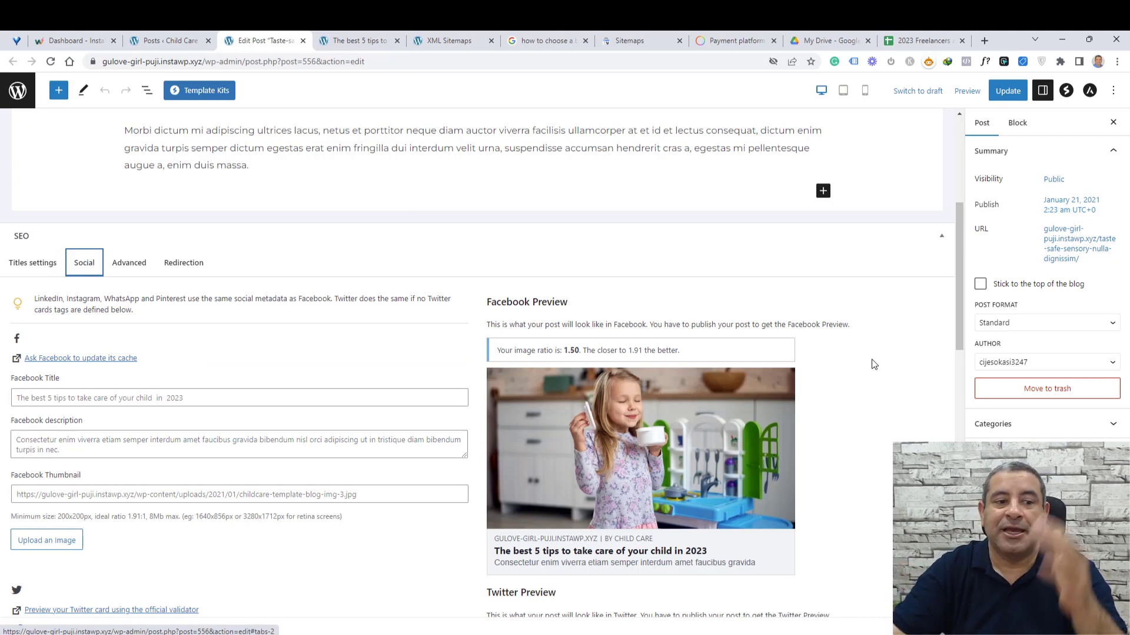
{"action": "left_click", "coordinate": [38, 265]}
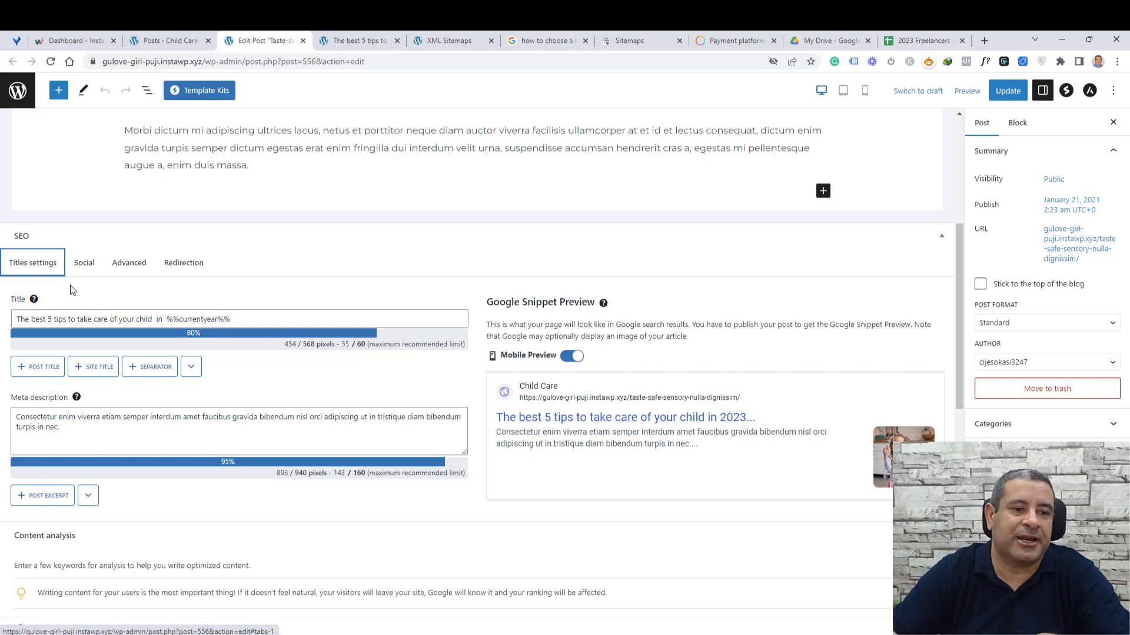
{"action": "left_click", "coordinate": [88, 271]}
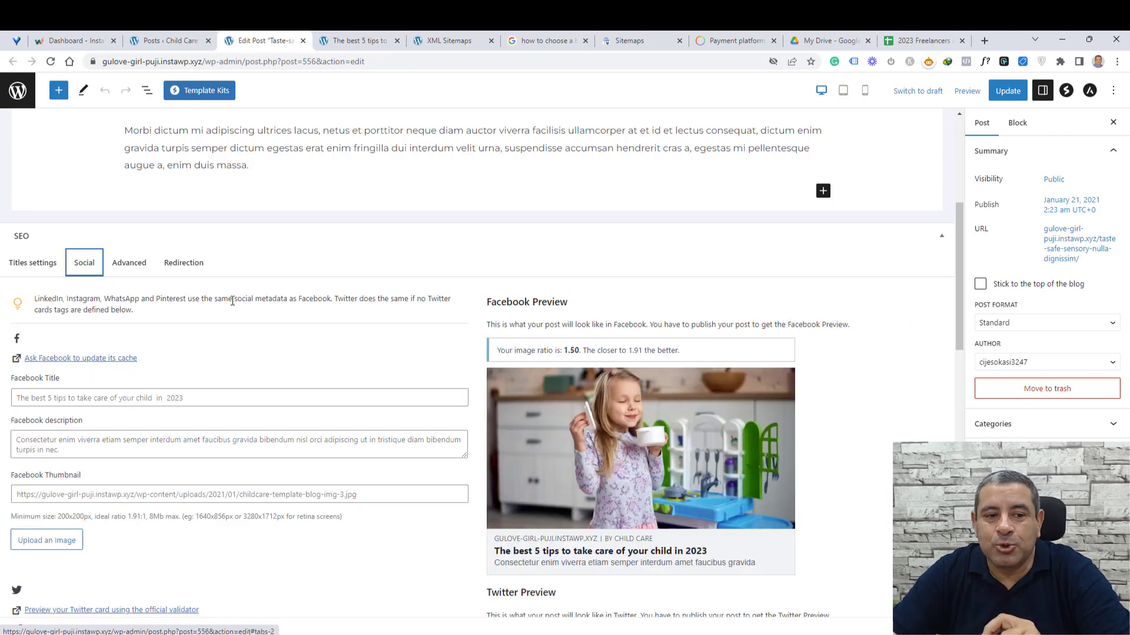
{"action": "scroll", "coordinate": [232, 301], "scroll_direction": "down", "scroll_amount": 1}
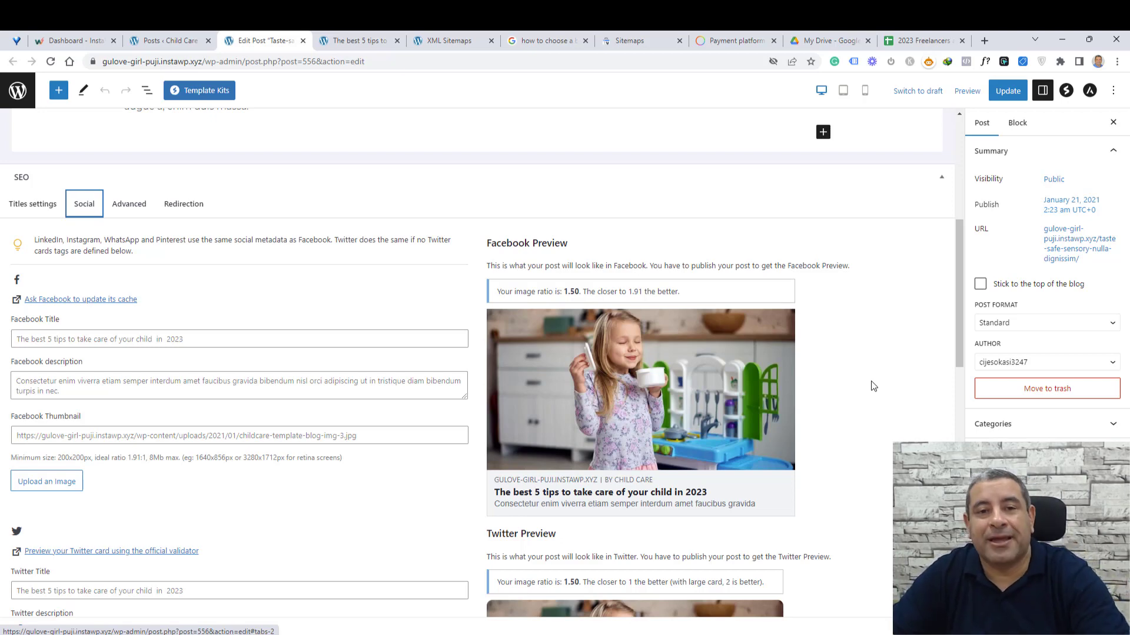
{"action": "left_click", "coordinate": [165, 340]}
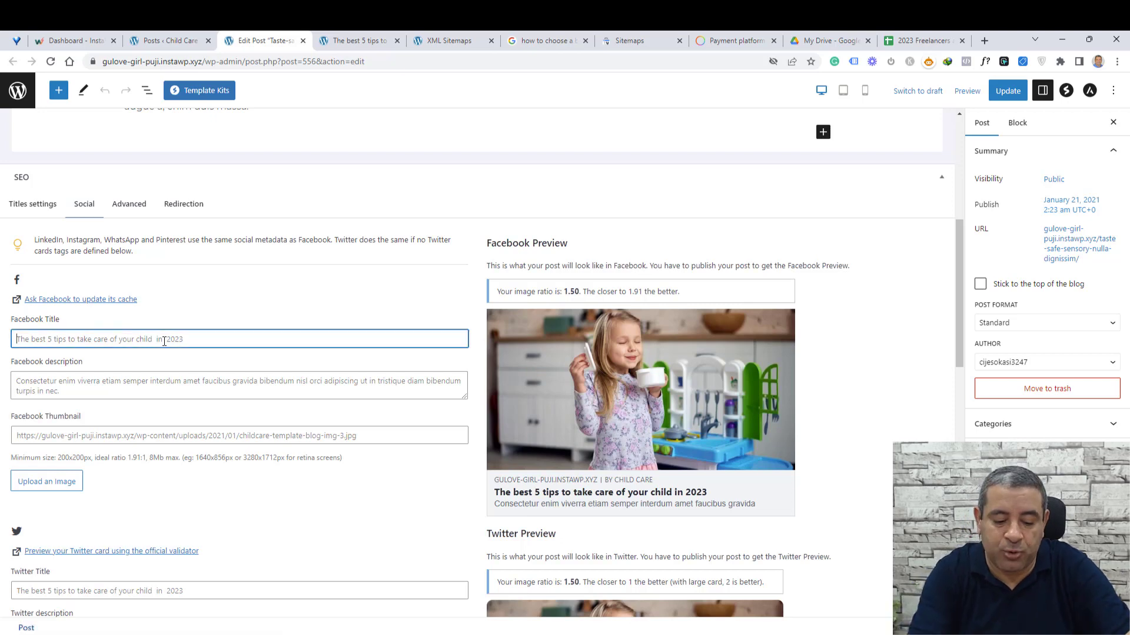
{"action": "type", "text": "Facebokk"}
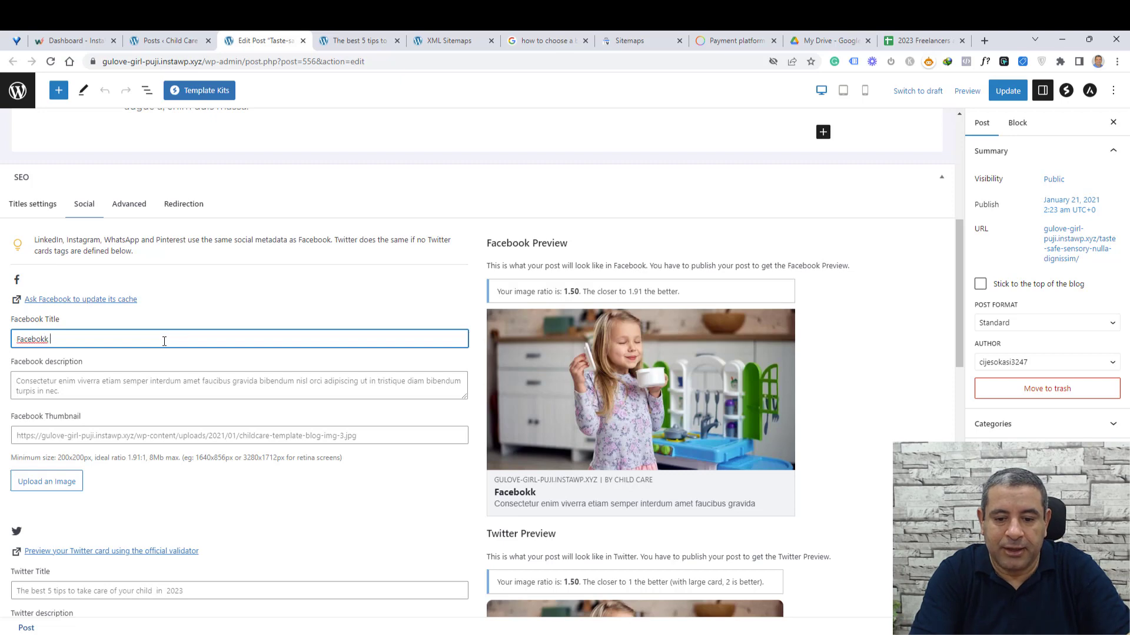
{"action": "key", "text": "BackSpace"}
{"action": "type", "text": "ook title"}
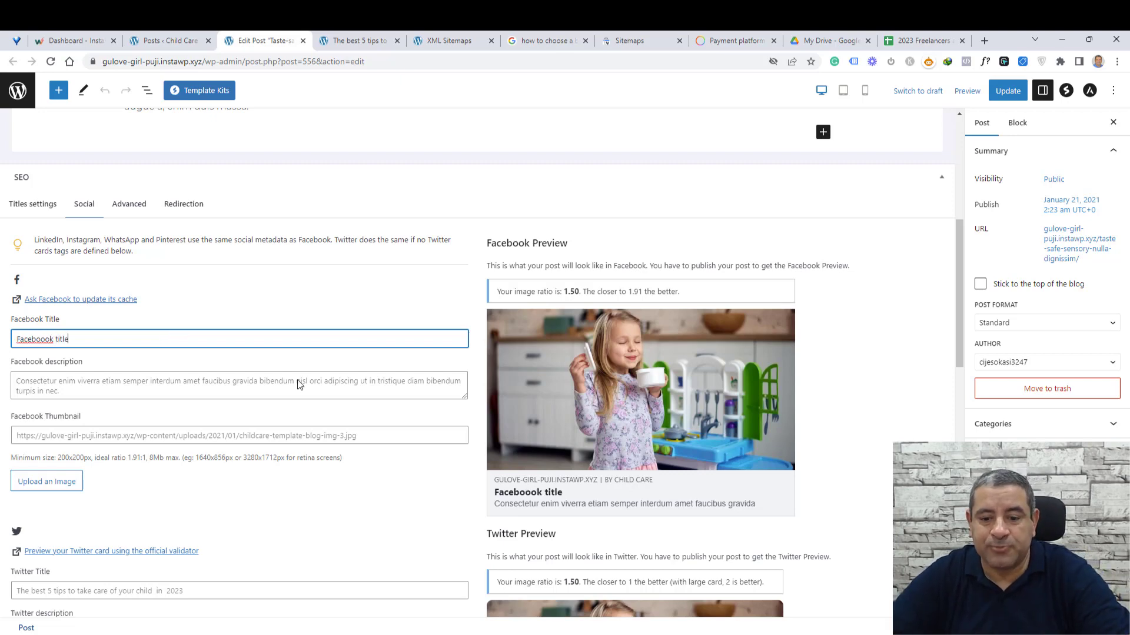
Step: Review the post's Facebook description and thumbnail fields, the Twitter title, description and thumbnail fields, and both social previews
{"action": "scroll", "coordinate": [203, 474], "scroll_direction": "down", "scroll_amount": 1}
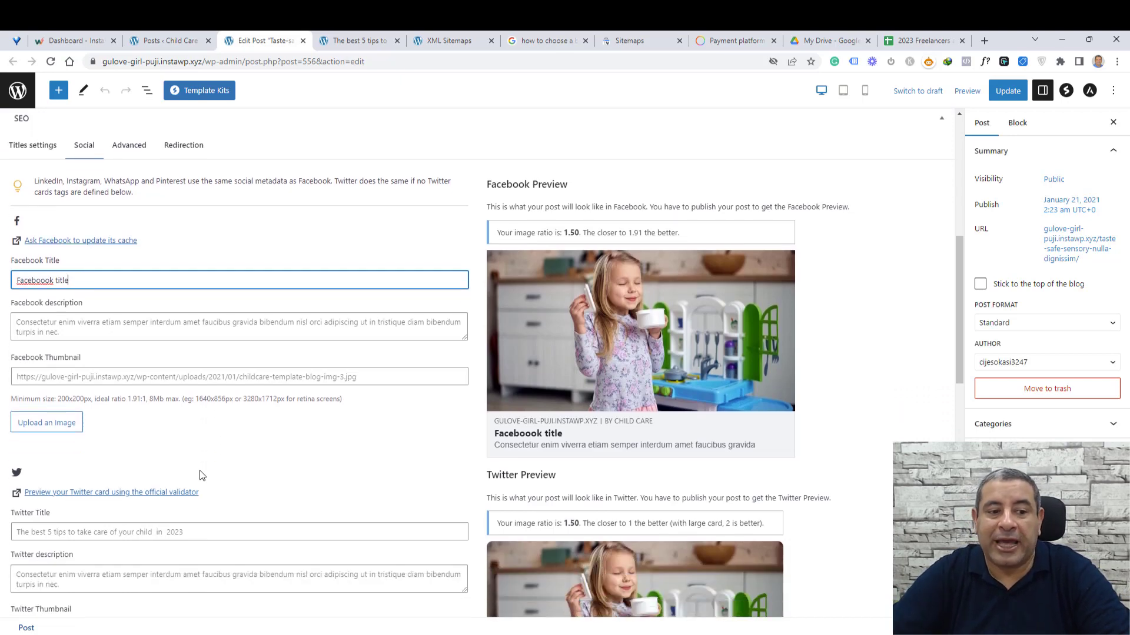
{"action": "left_click", "coordinate": [213, 321]}
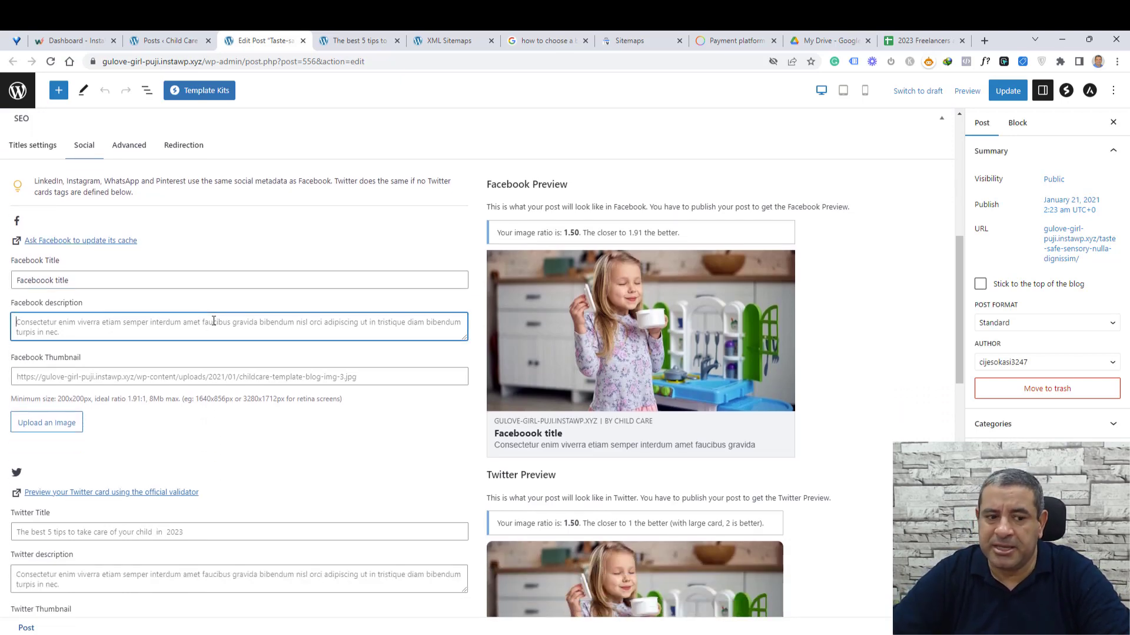
{"action": "left_click", "coordinate": [165, 377]}
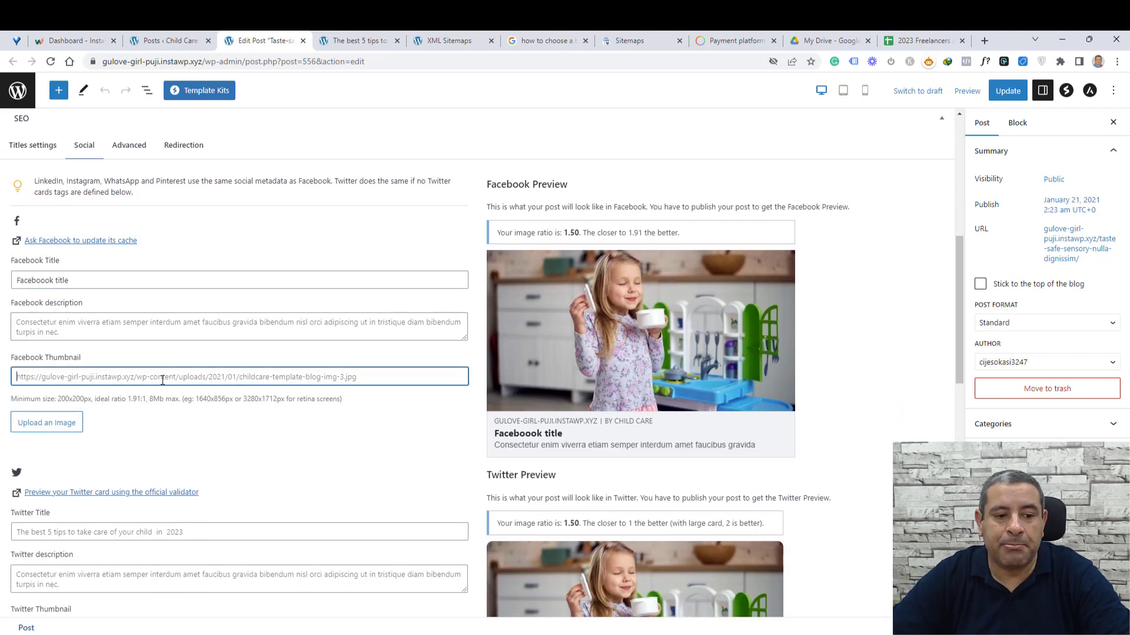
{"action": "scroll", "coordinate": [277, 406], "scroll_direction": "down", "scroll_amount": 4}
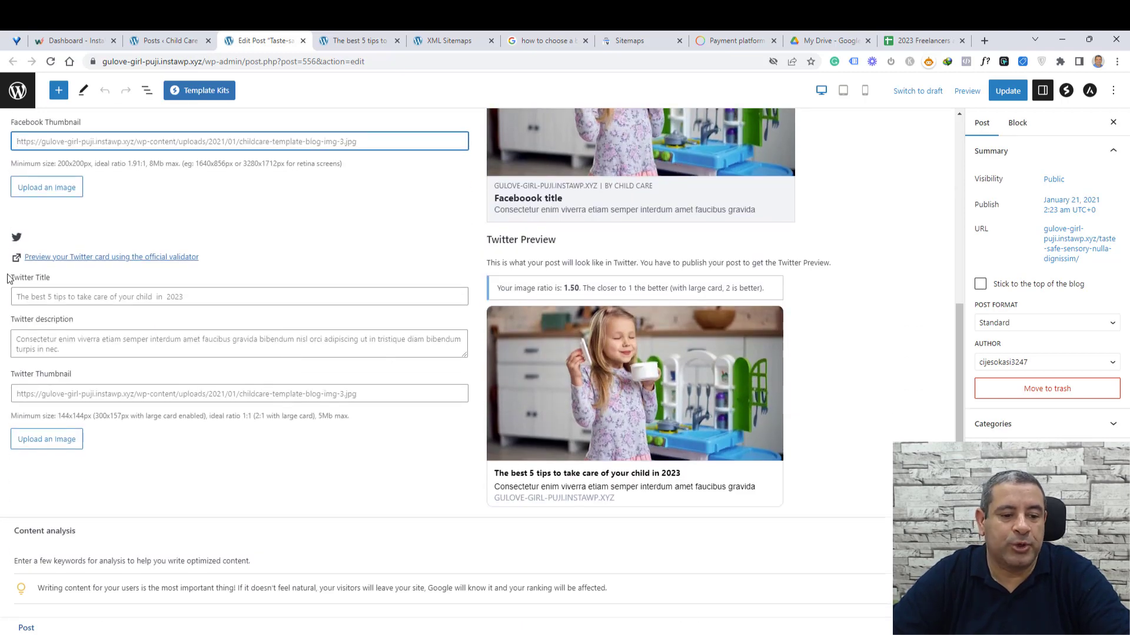
{"action": "scroll", "coordinate": [411, 347], "scroll_direction": "up", "scroll_amount": 5}
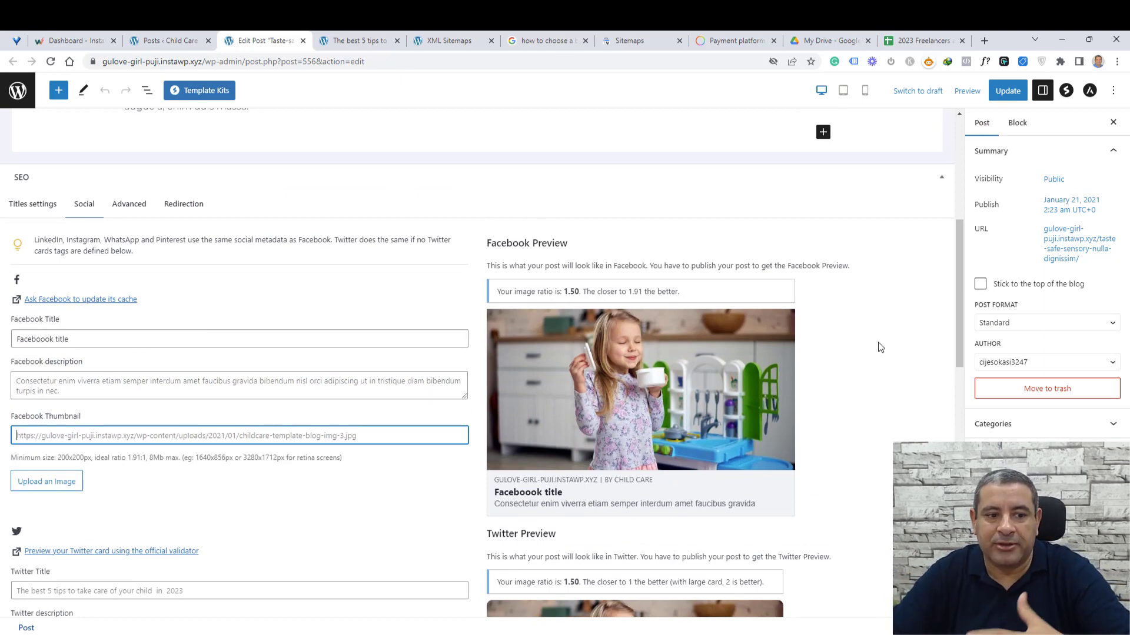
{"action": "scroll", "coordinate": [880, 347], "scroll_direction": "down", "scroll_amount": 2}
{"action": "scroll", "coordinate": [93, 221], "scroll_direction": "up", "scroll_amount": 1}
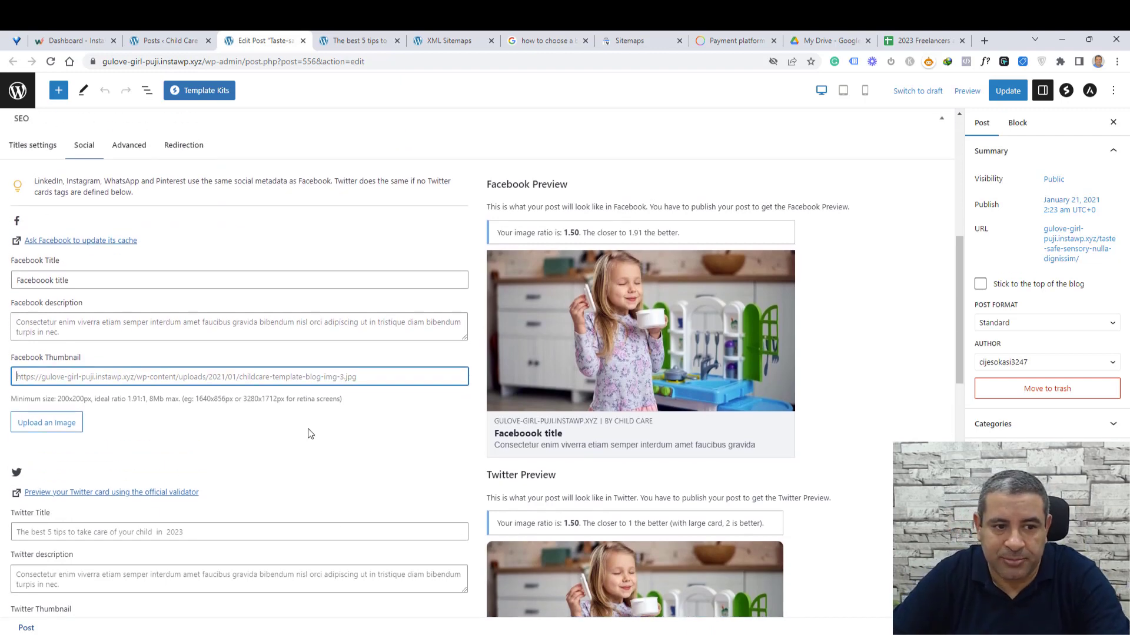
{"action": "scroll", "coordinate": [310, 434], "scroll_direction": "up", "scroll_amount": 1}
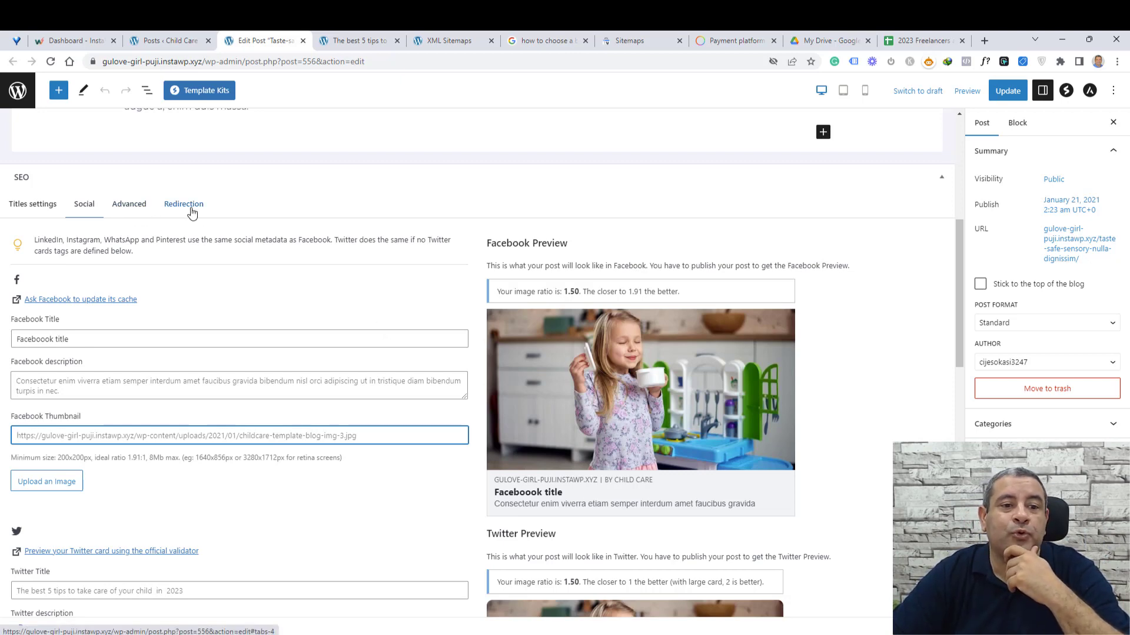
Step: Review the post's advanced meta robots, canonical URL and primary category settings, and its redirection options including the URL redirection field
{"action": "left_click", "coordinate": [116, 213]}
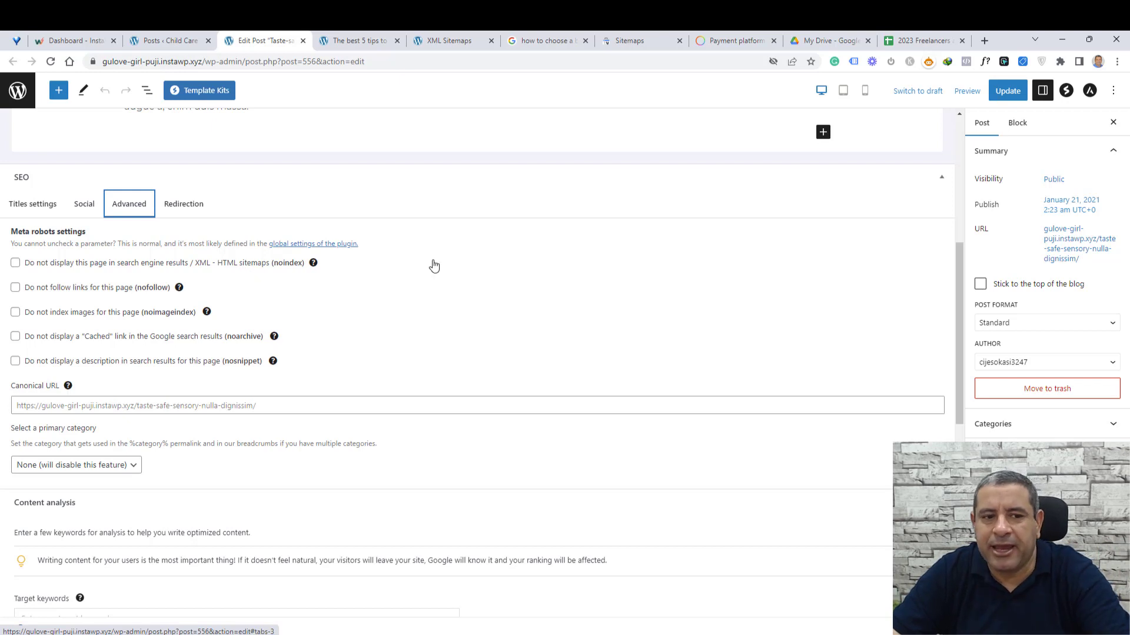
{"action": "left_click", "coordinate": [201, 211]}
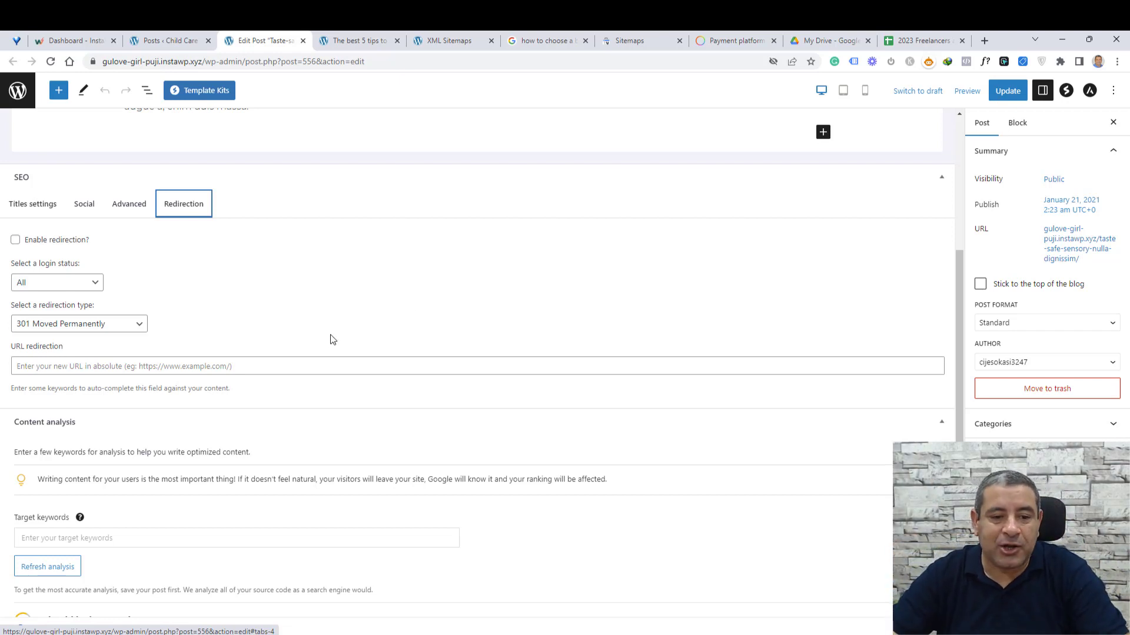
{"action": "left_click", "coordinate": [292, 360]}
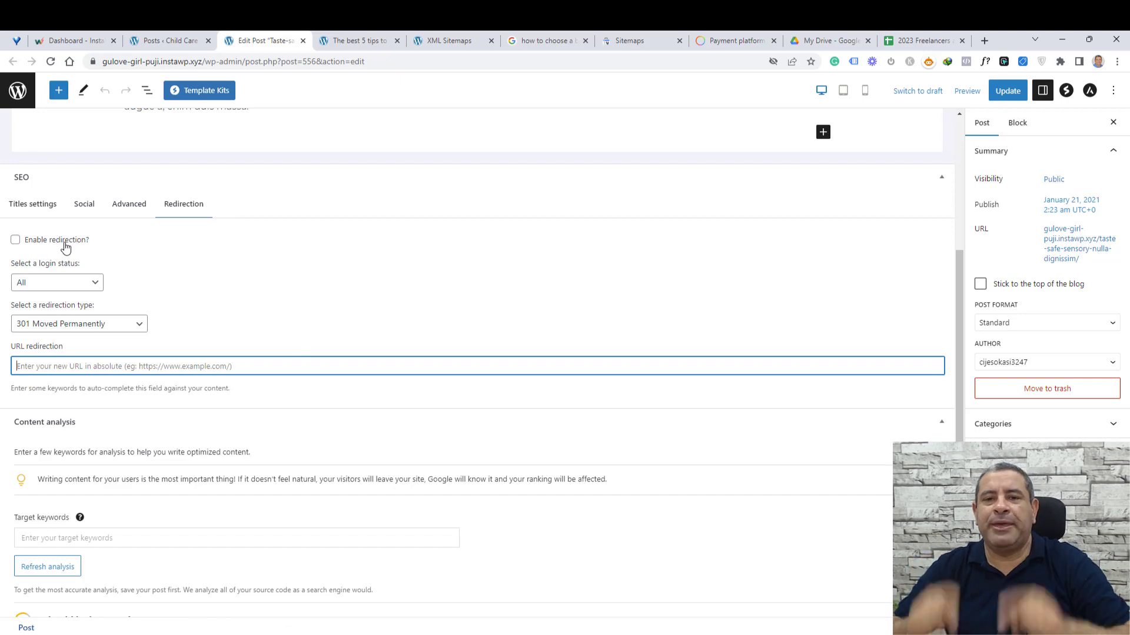
{"action": "scroll", "coordinate": [393, 260], "scroll_direction": "up", "scroll_amount": 5}
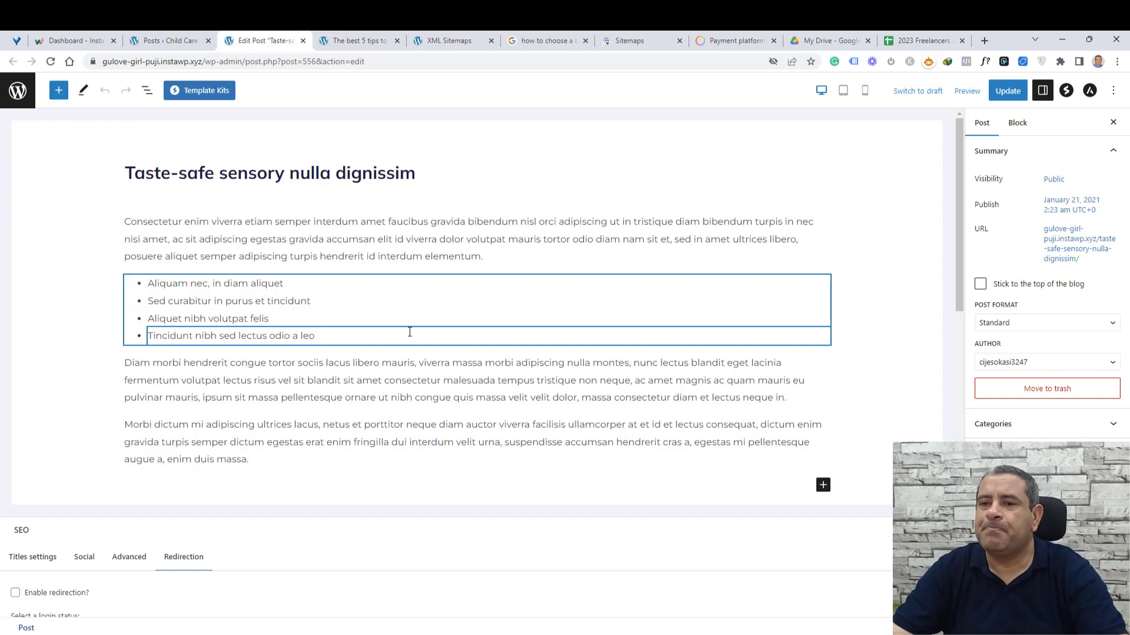
{"action": "scroll", "coordinate": [409, 332], "scroll_direction": "down", "scroll_amount": 5}
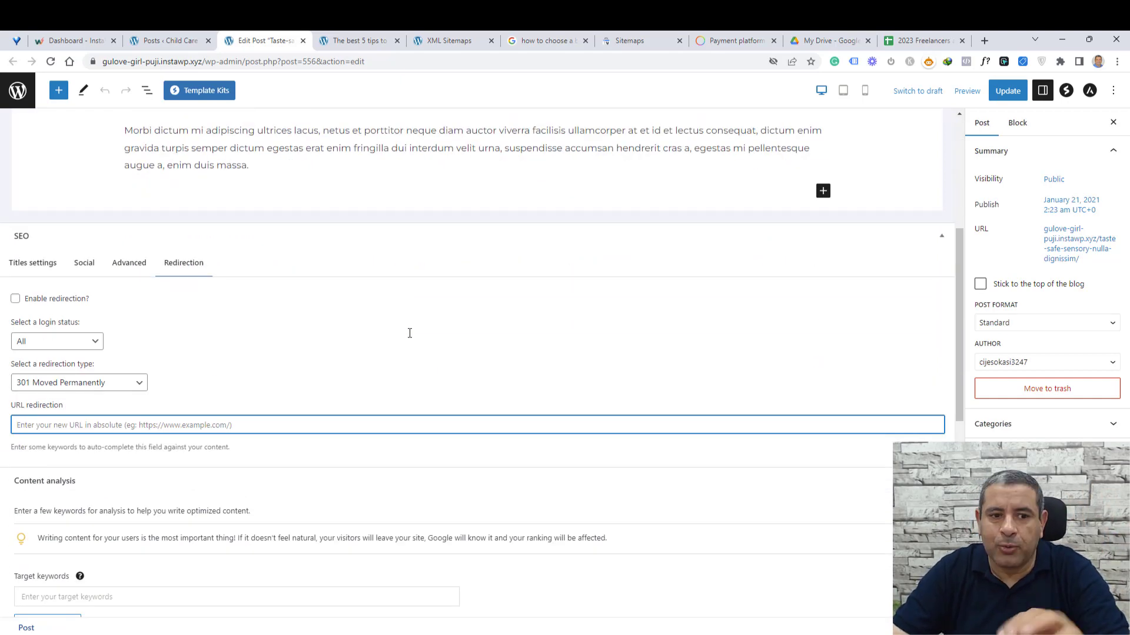
{"action": "scroll", "coordinate": [409, 333], "scroll_direction": "up", "scroll_amount": 5}
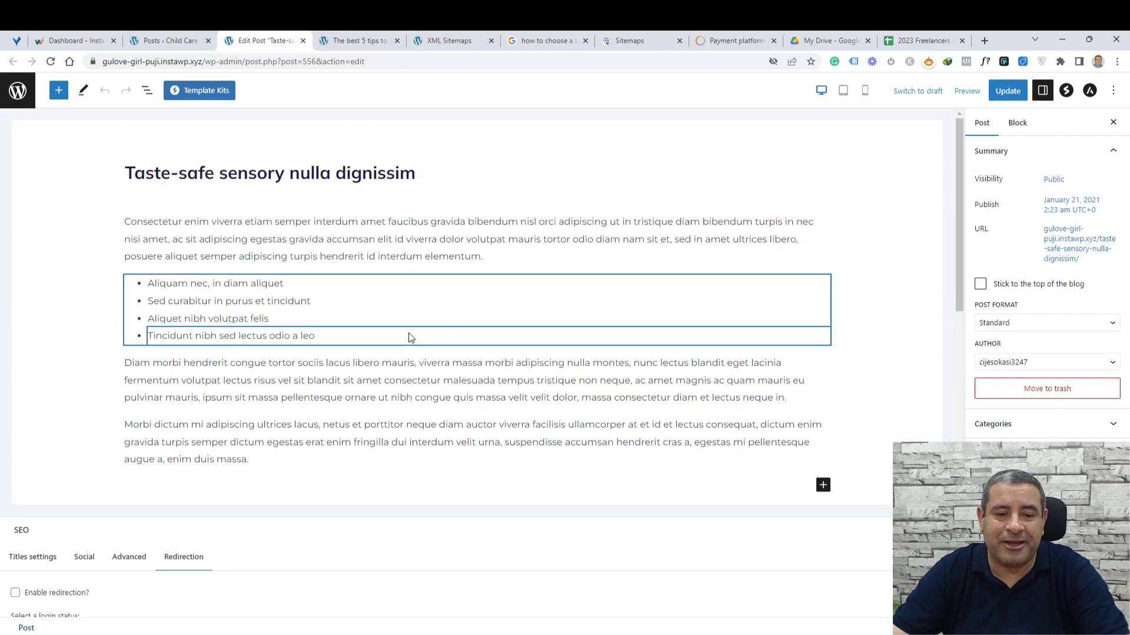
{"action": "scroll", "coordinate": [410, 337], "scroll_direction": "down", "scroll_amount": 3}
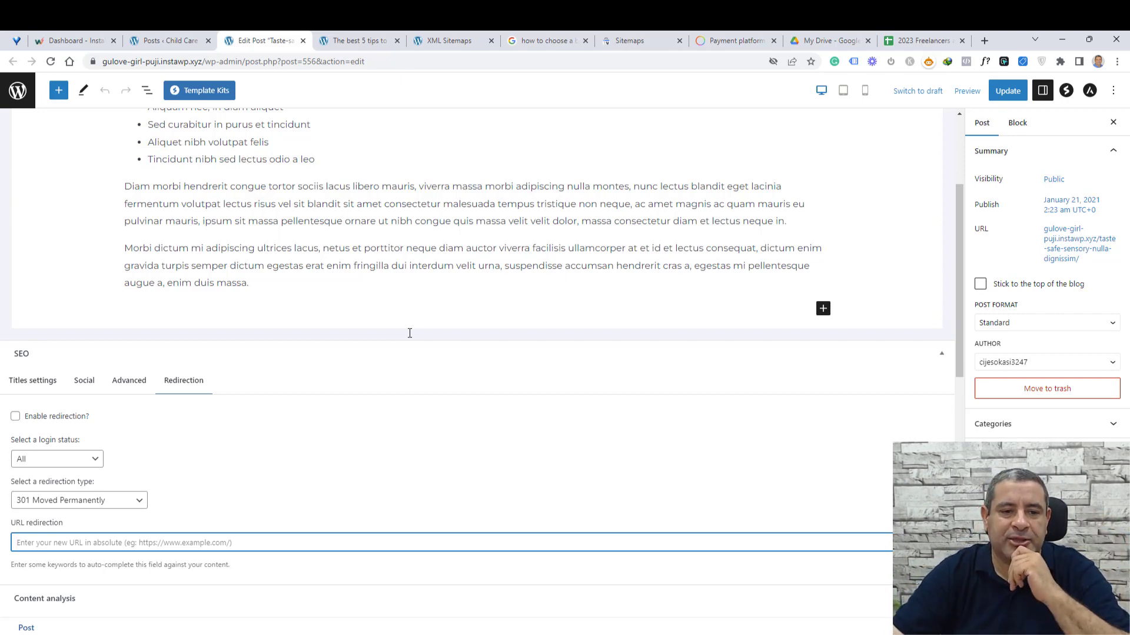
{"action": "scroll", "coordinate": [410, 333], "scroll_direction": "up", "scroll_amount": 3}
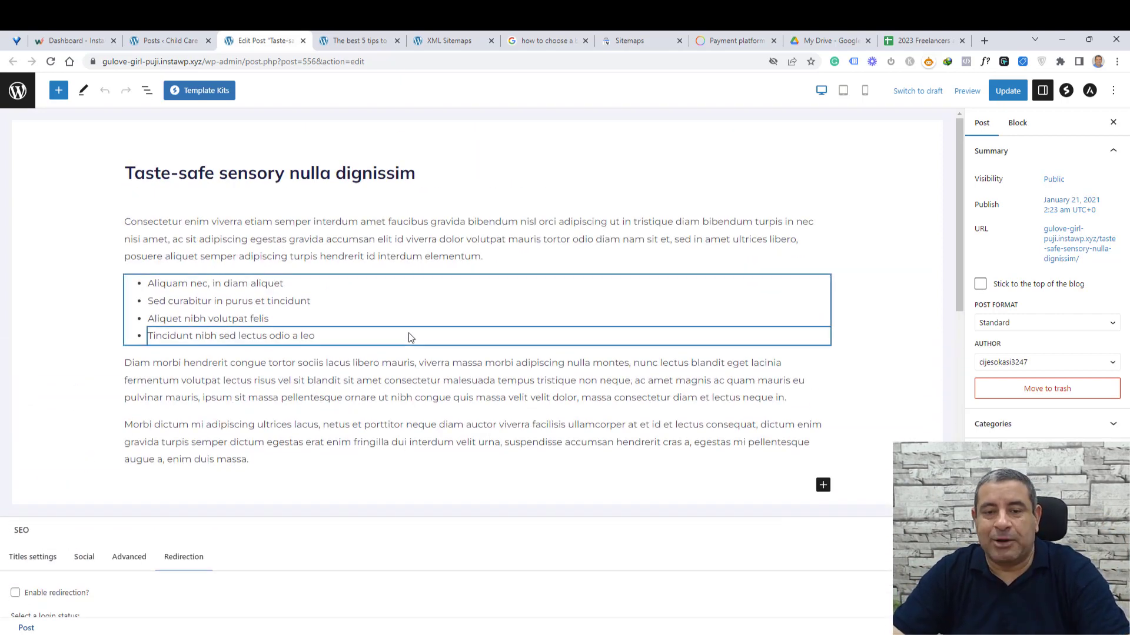